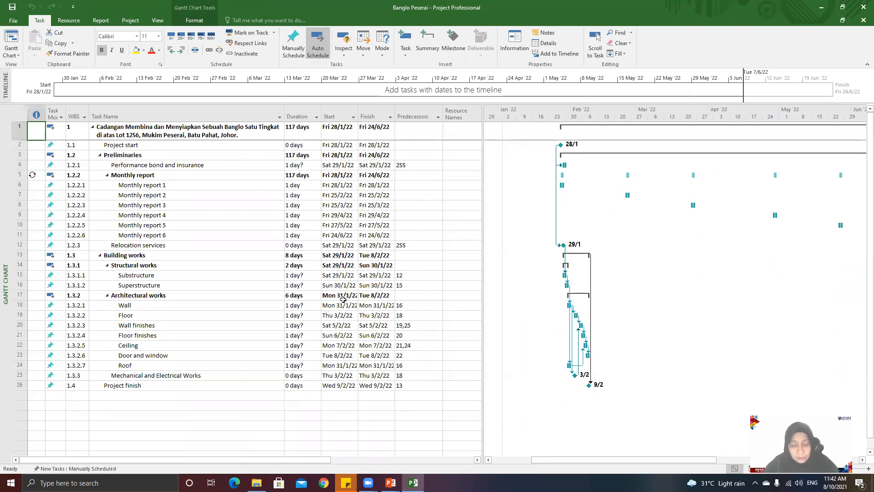
# Switch to the running PowerPoint slide show and end it at the "Setting up Resources" slide.
pyautogui.click(391, 482)
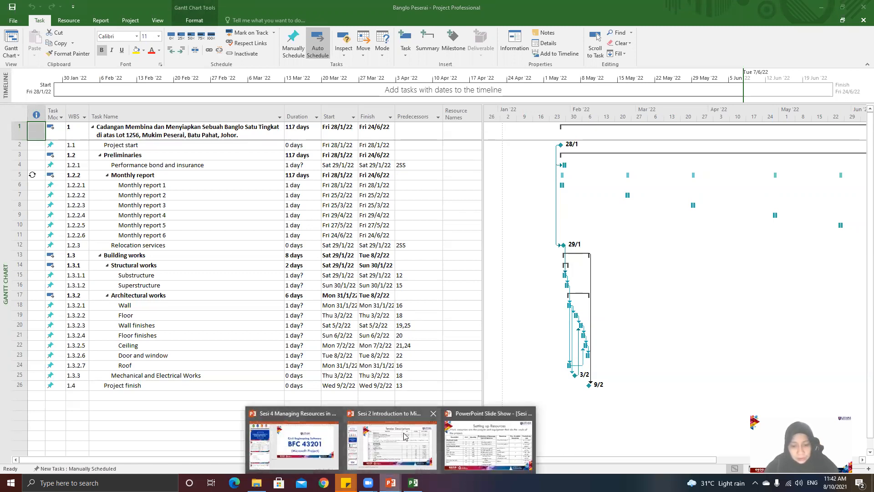
pyautogui.click(490, 445)
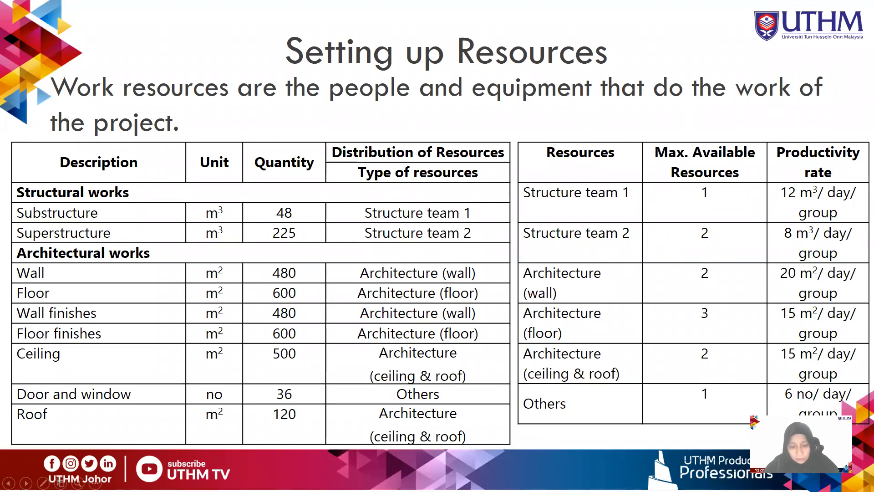
pyautogui.press('Escape')
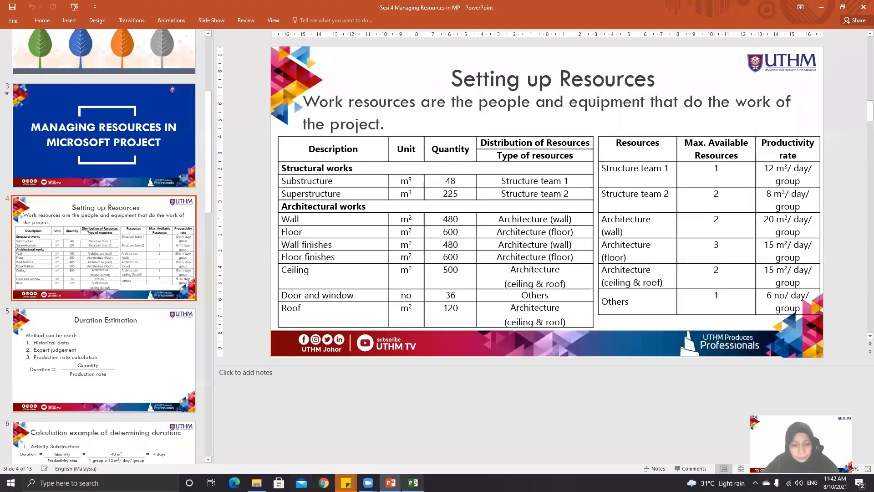
# Switch to Microsoft Project and display the Banglo Peserai project in the Resource Sheet view.
pyautogui.click(413, 482)
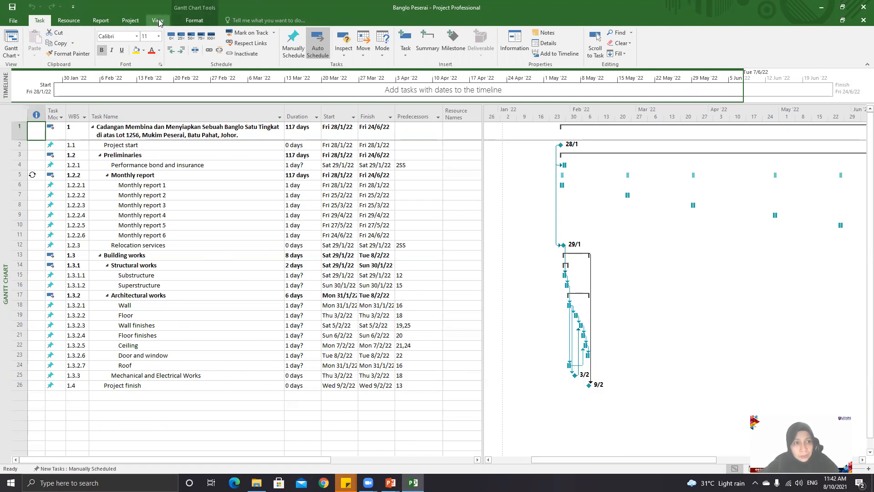
pyautogui.click(159, 21)
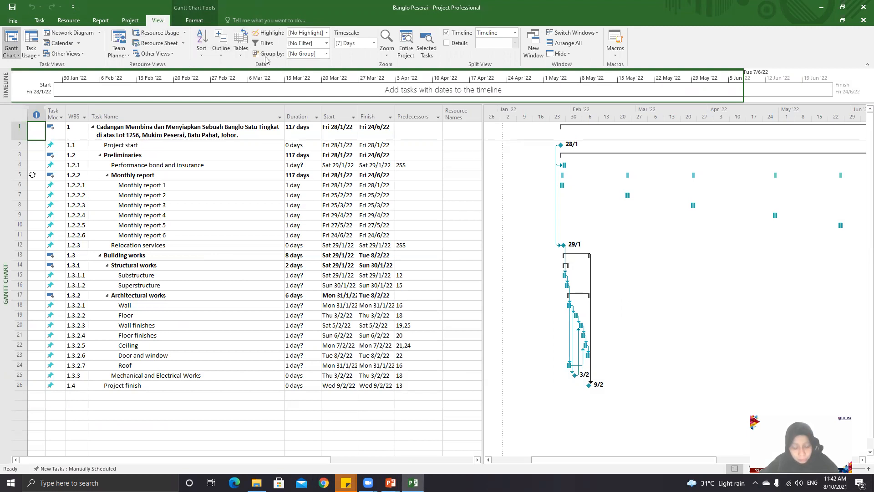
pyautogui.click(244, 57)
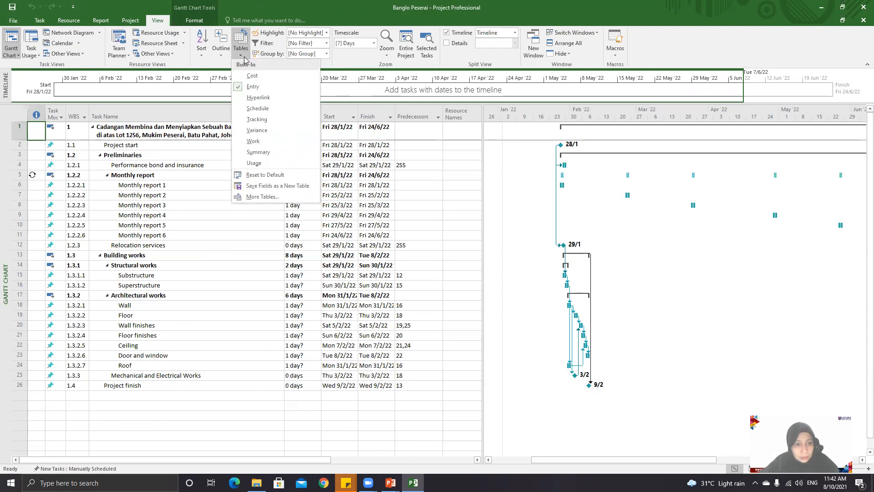
pyautogui.click(245, 56)
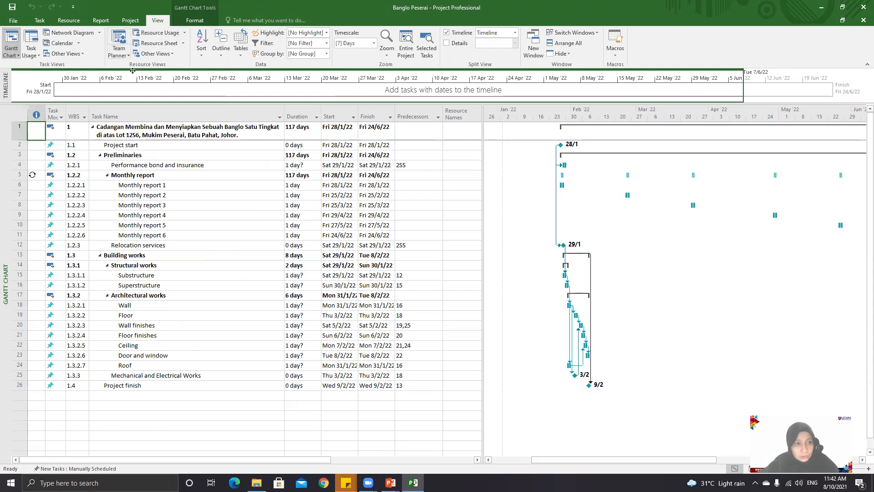
pyautogui.click(183, 44)
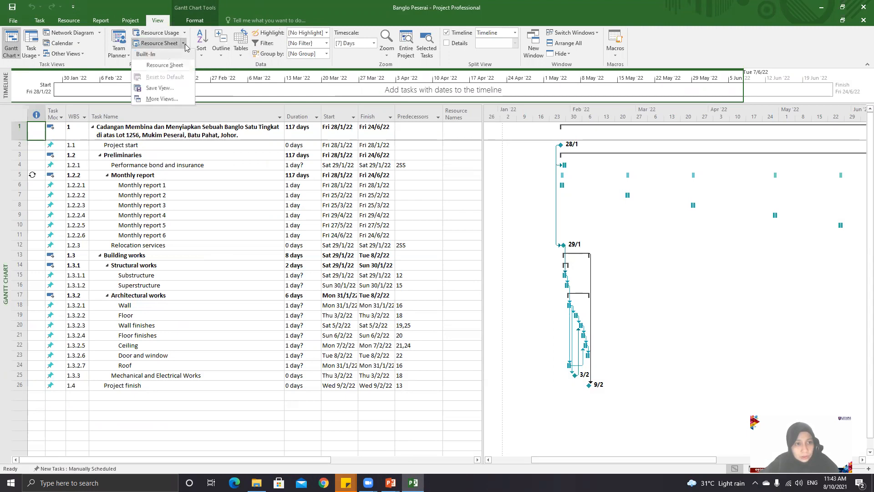
pyautogui.click(175, 66)
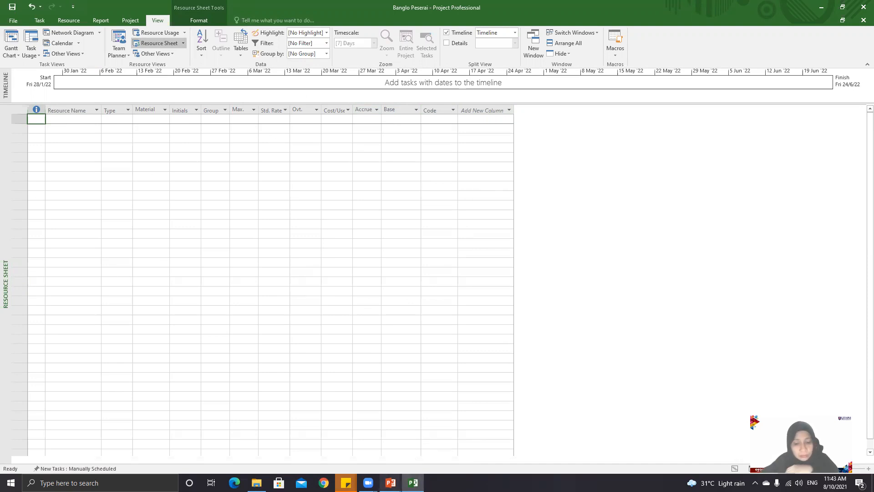
pyautogui.moveTo(391, 482)
pyautogui.click(422, 458)
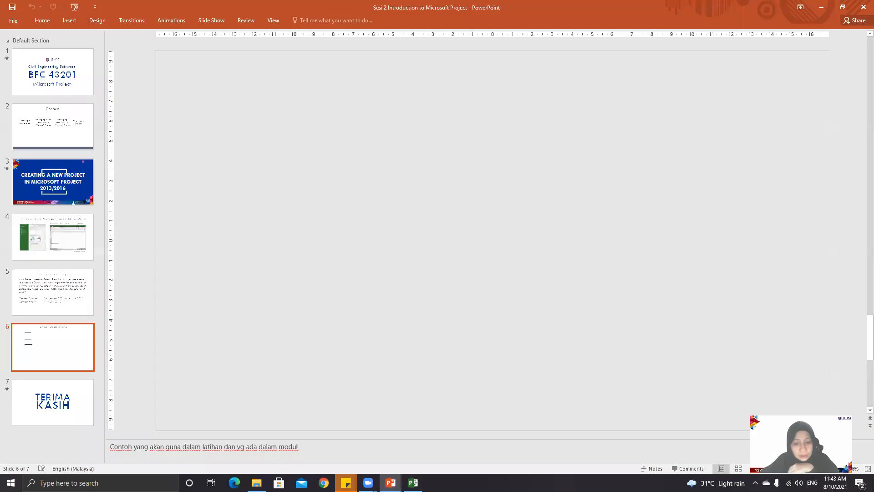
pyautogui.click(826, 9)
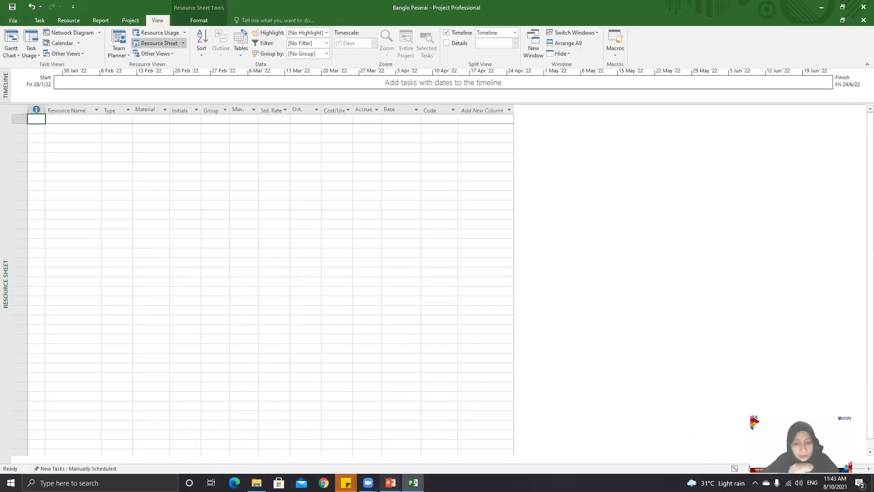
# Switch to the "Sesi 4 Managing Resources in MP" presentation, collapse its notes area and tile it side by side with the Project window.
pyautogui.moveTo(391, 482)
pyautogui.click(313, 406)
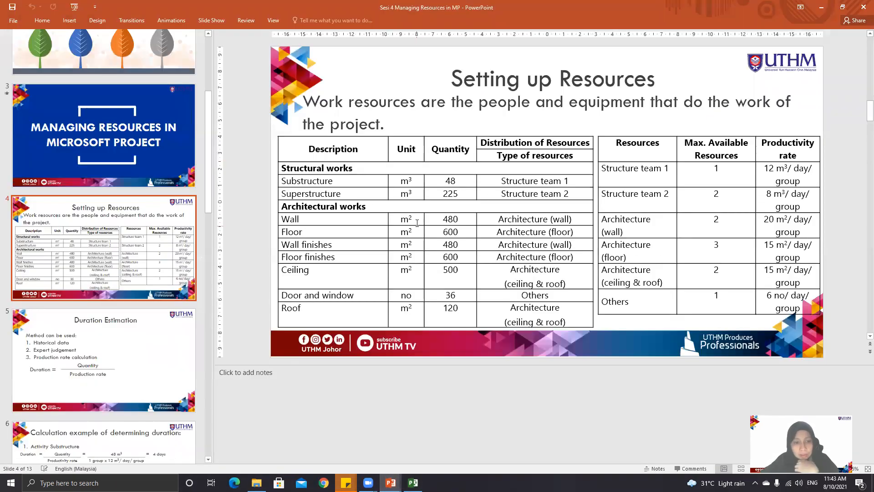
pyautogui.moveTo(535, 365); pyautogui.dragTo(541, 468)
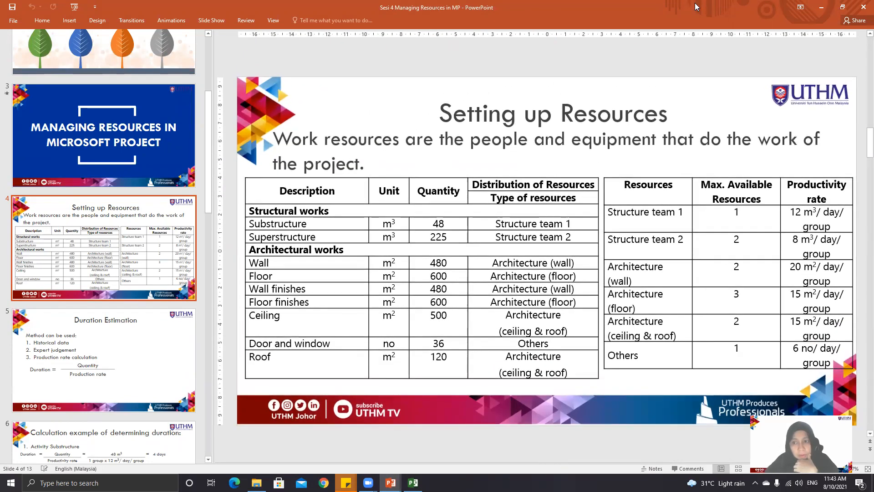
pyautogui.press('super+Right')
pyautogui.click(171, 143)
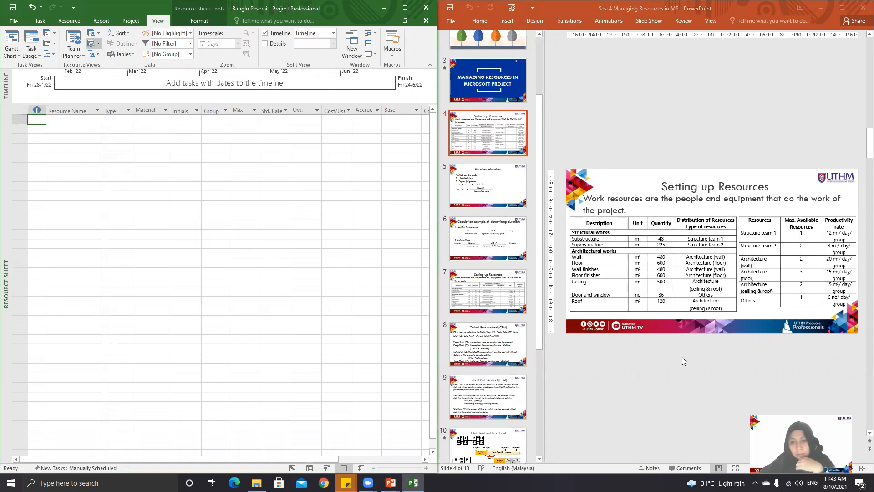
# Narrow the slide thumbnail pane to enlarge the "Setting up Resources" slide in the presentation window.
pyautogui.scroll(2, 572, 314)
pyautogui.scroll(-1, 548, 311)
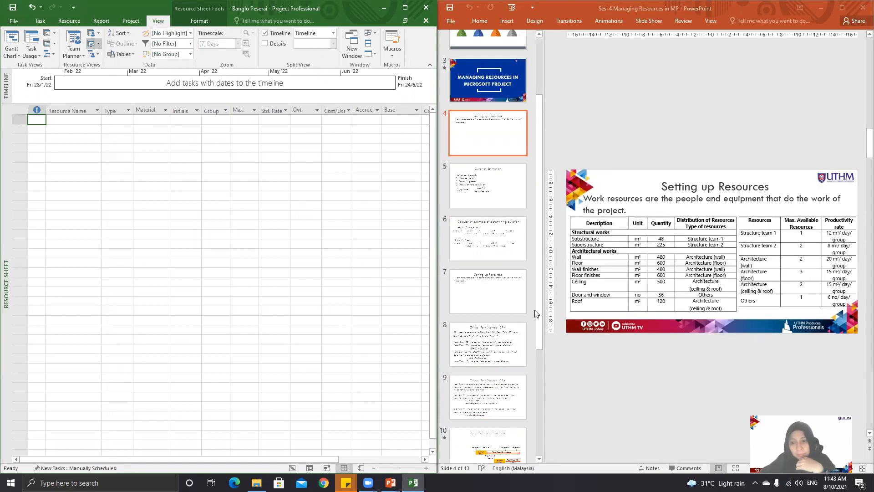
pyautogui.moveTo(540, 309); pyautogui.dragTo(471, 323)
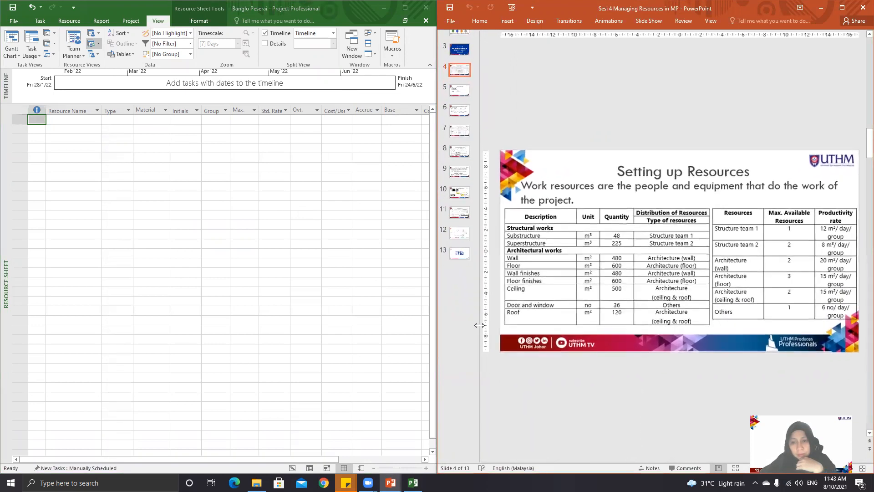
# Add "Struture team 1" as the first resource in the Resource Sheet, with the type Work.
pyautogui.click(215, 186)
pyautogui.click(75, 120)
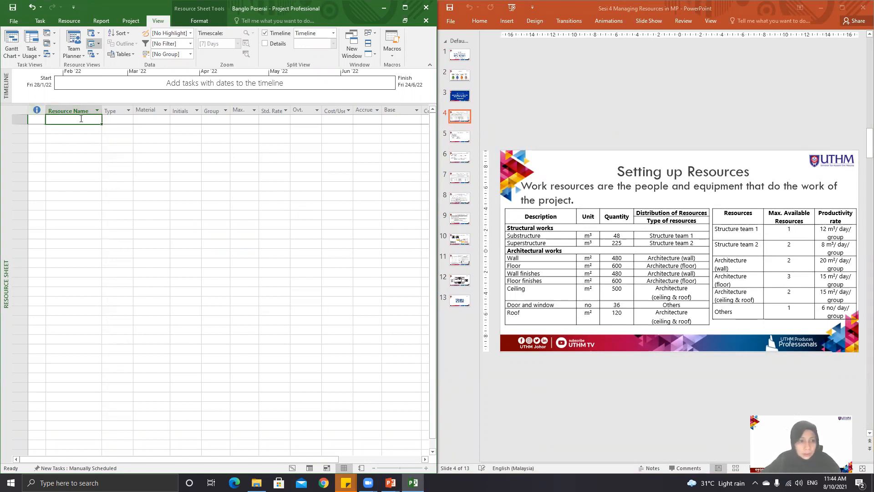
pyautogui.write('Stru')
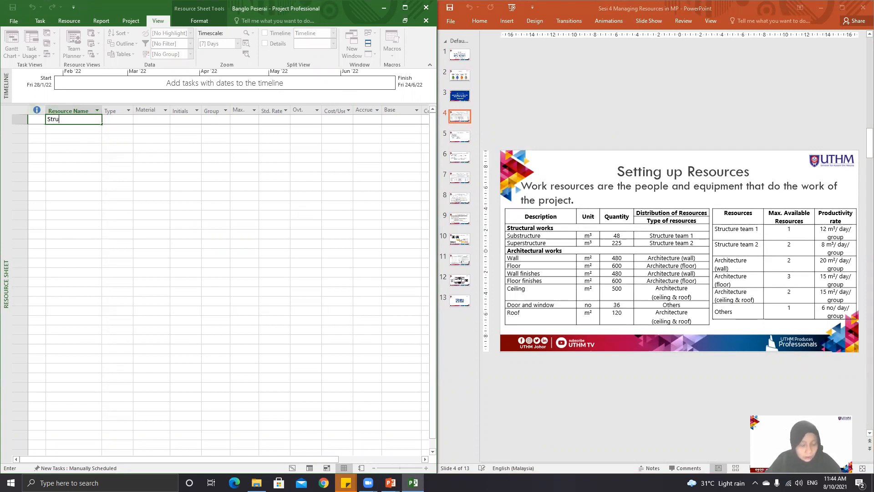
pyautogui.press('BackSpace')
pyautogui.press('BackSpace')
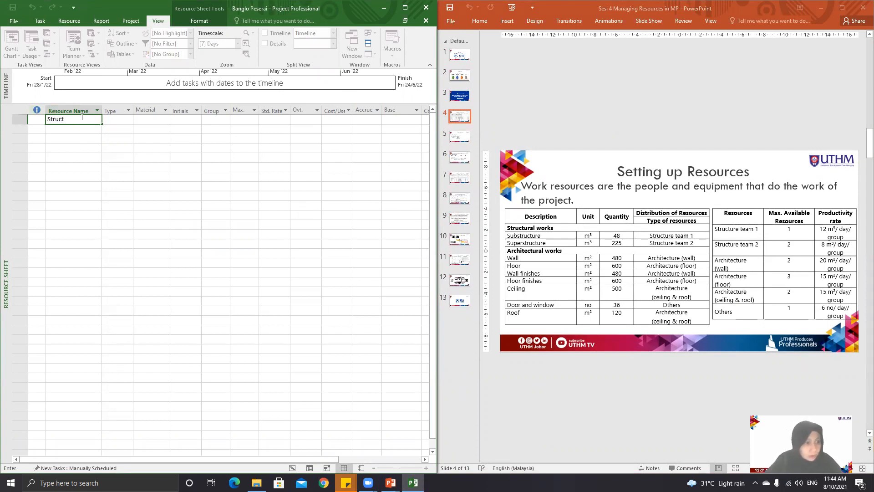
pyautogui.write('ture team 1')
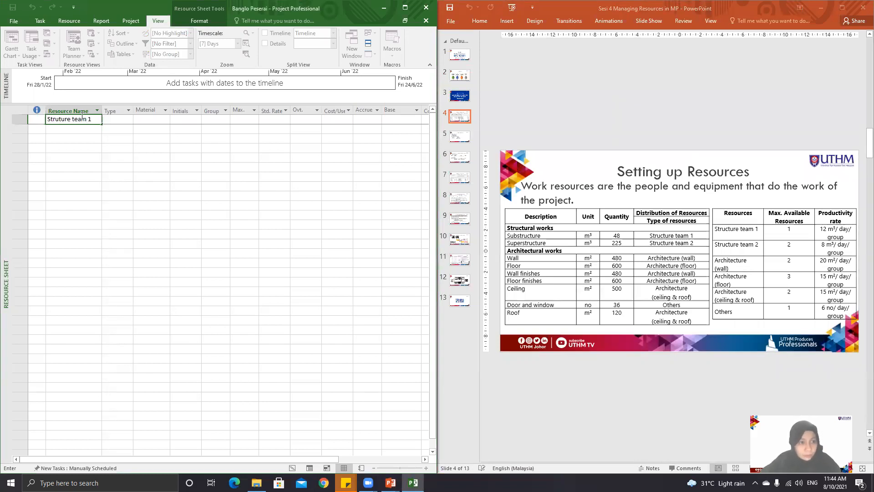
pyautogui.press('Tab')
pyautogui.click(129, 120)
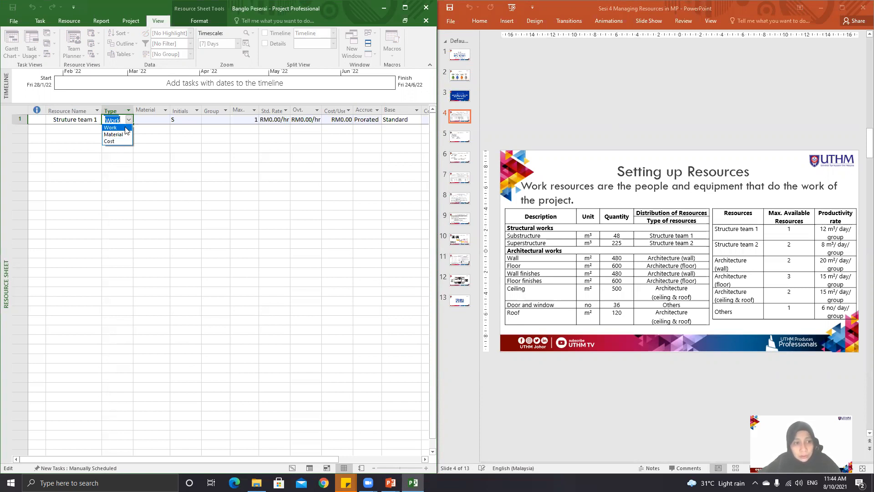
pyautogui.click(126, 131)
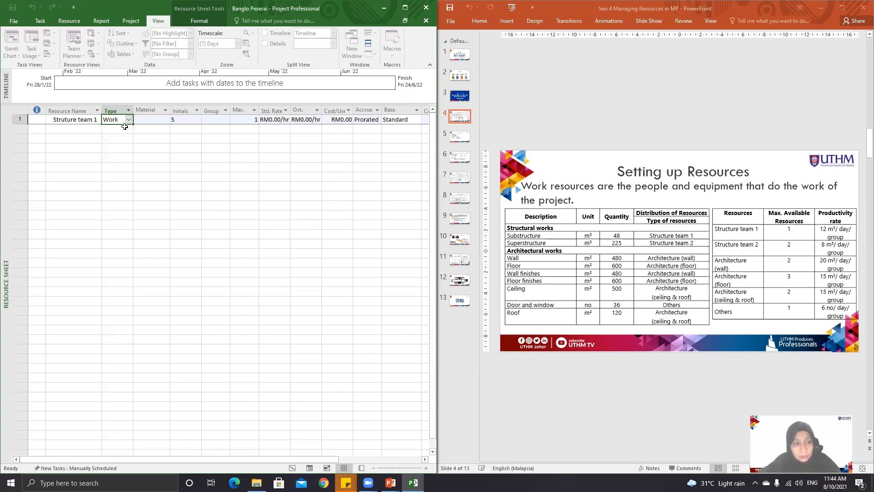
# Set the first resource's initials to ST1 and fill in its group name.
pyautogui.click(160, 119)
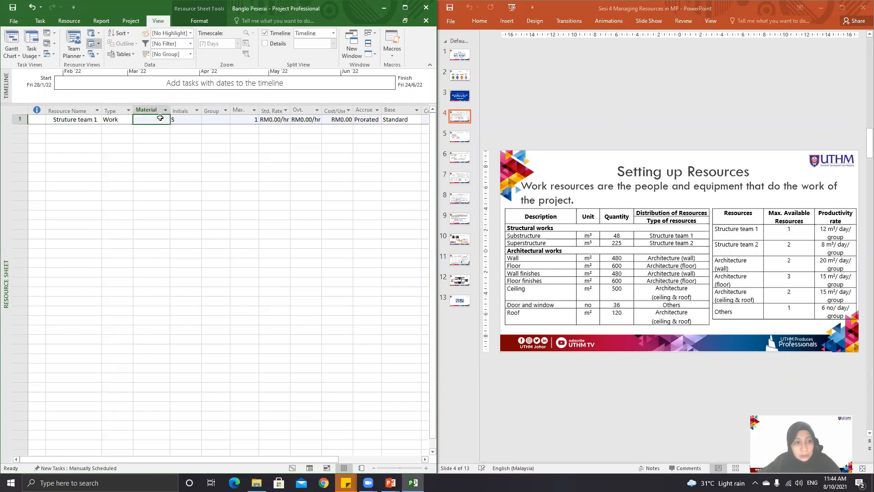
pyautogui.click(194, 120)
pyautogui.click(185, 119)
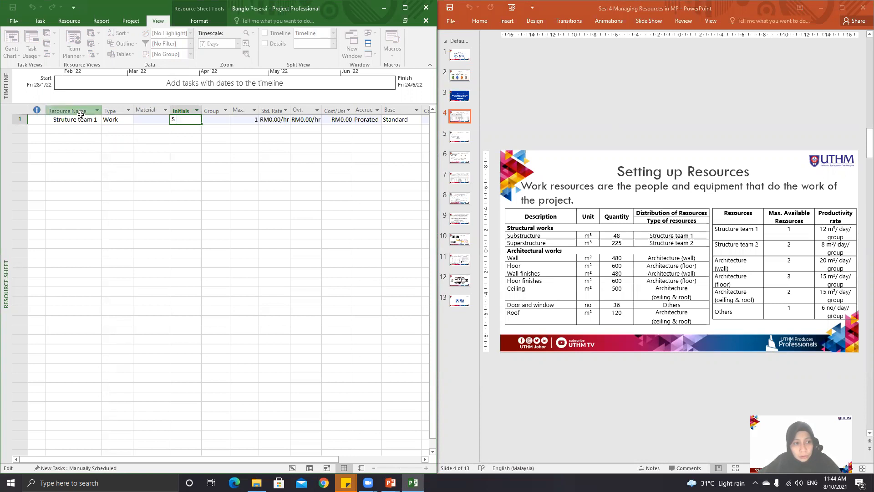
pyautogui.write('T1')
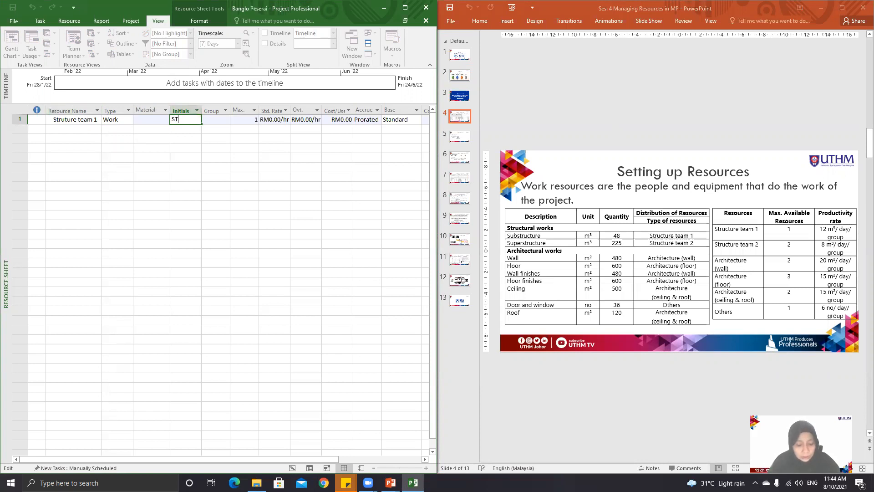
pyautogui.click(223, 119)
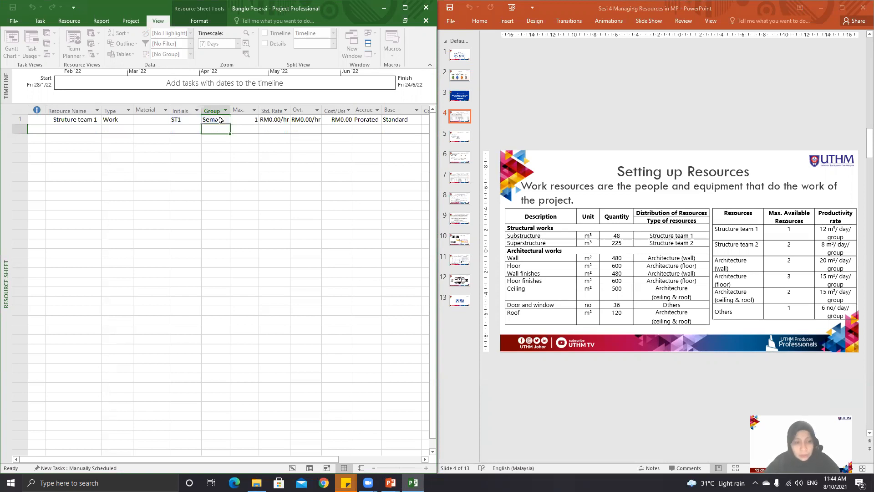
# Widen the Max. Units and Std. Rate columns of the Resource Sheet to show their full headings.
pyautogui.click(248, 120)
pyautogui.click(253, 121)
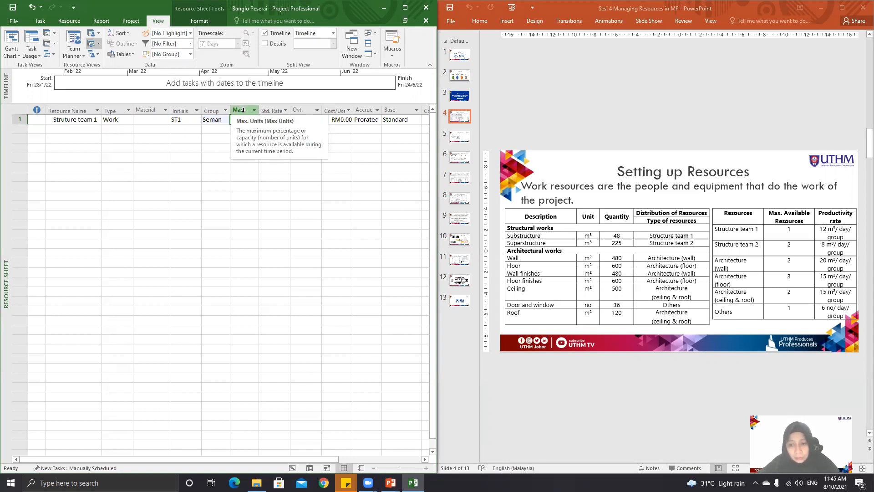
pyautogui.click(253, 138)
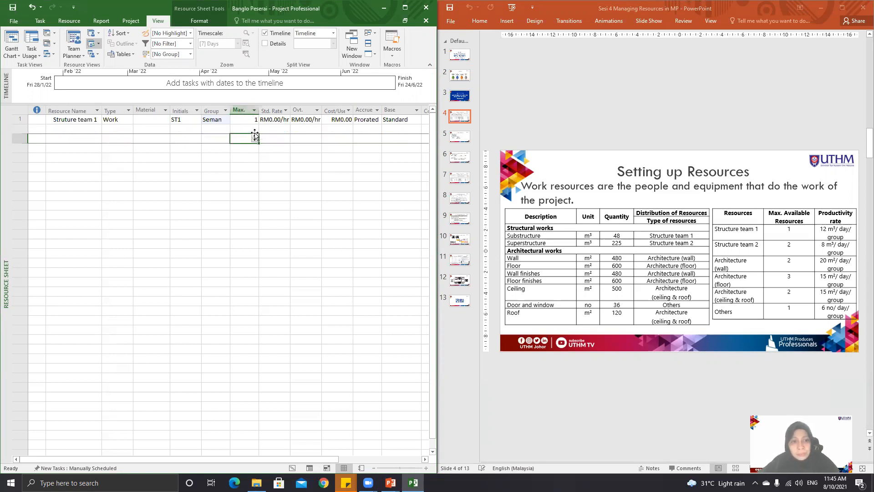
pyautogui.click(277, 118)
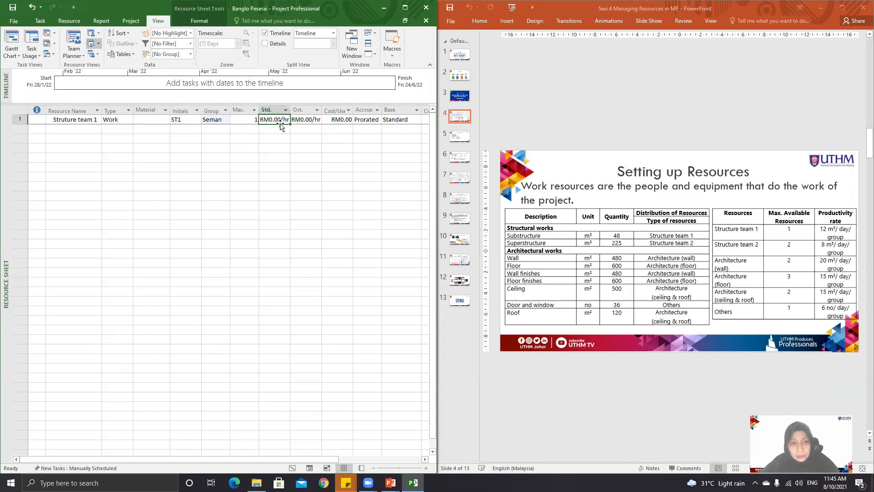
pyautogui.moveTo(291, 110)
pyautogui.mouseDown()
pyautogui.moveTo(302, 111)
pyautogui.moveTo(263, 109)
pyautogui.moveTo(274, 109)
pyautogui.mouseUp()
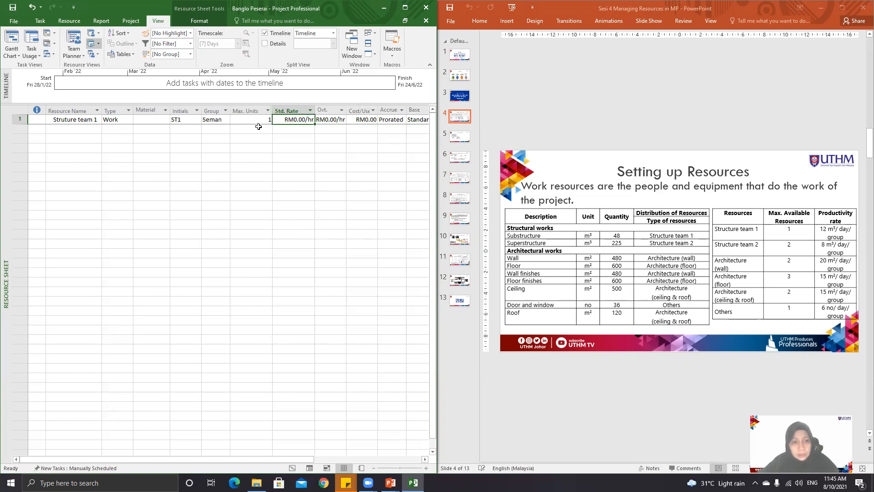
pyautogui.click(258, 119)
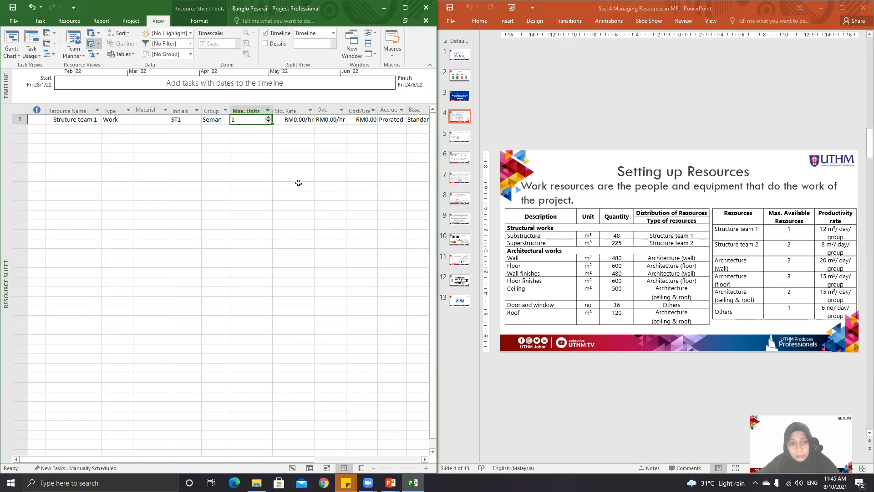
pyautogui.click(260, 157)
pyautogui.click(252, 120)
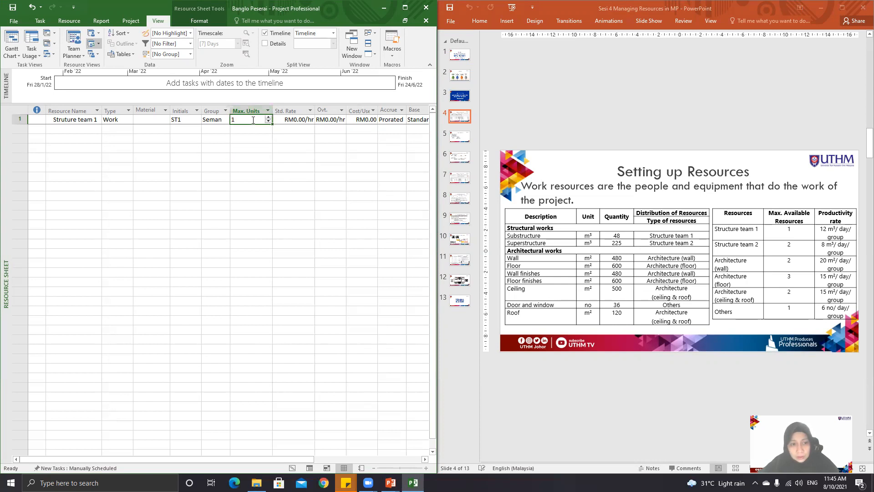
pyautogui.click(218, 120)
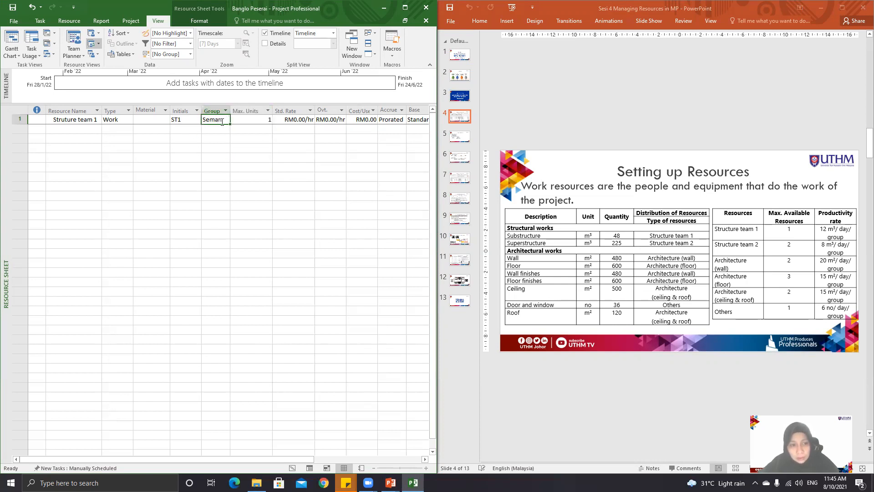
pyautogui.click(255, 120)
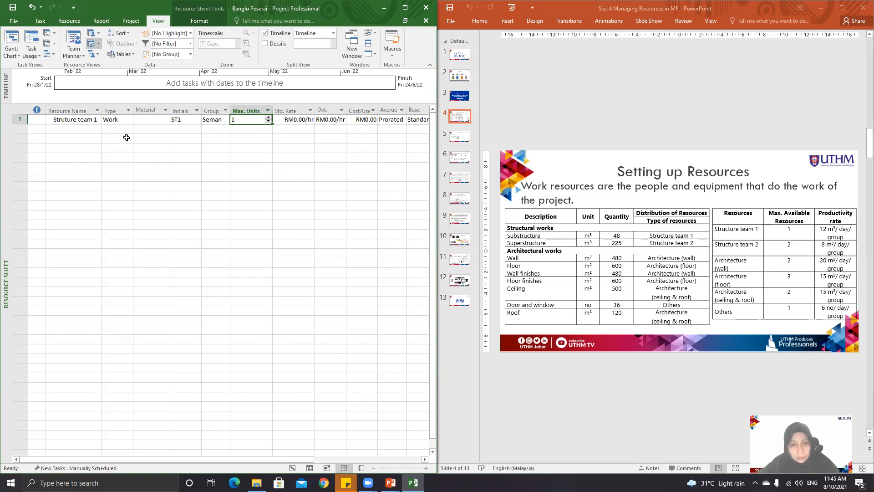
# Add "Struecture team 2" as the second resource in the Resource Sheet.
pyautogui.click(84, 130)
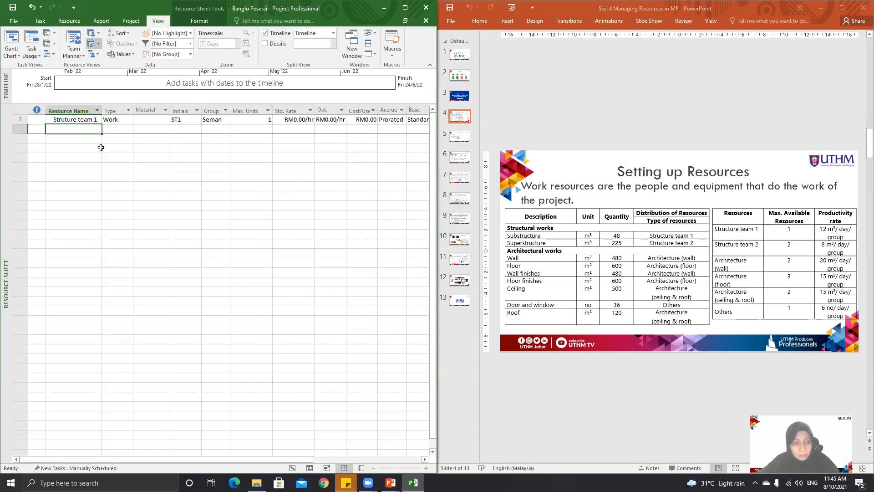
pyautogui.write('Struecture tema')
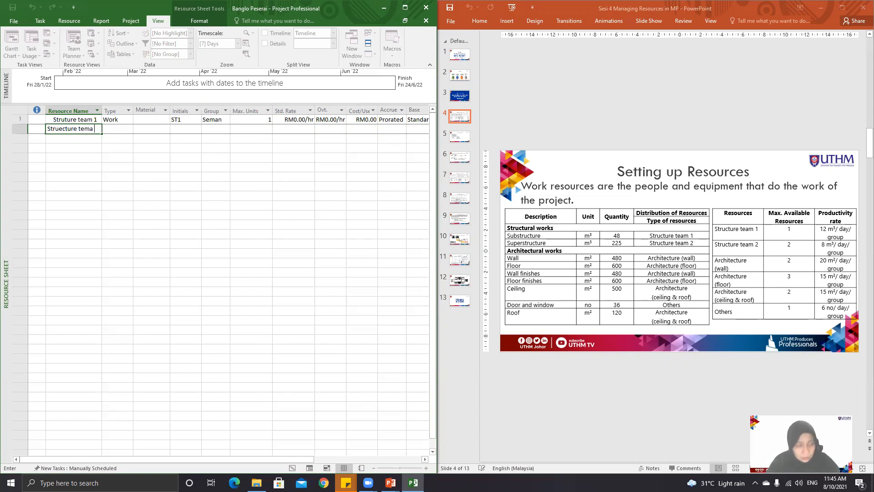
pyautogui.press('BackSpace')
pyautogui.press('BackSpace')
pyautogui.press('BackSpace')
pyautogui.write('ea')
# Set the second resource's initials to ST2 and fill in its group name.
pyautogui.press('Tab')
pyautogui.press('Tab')
pyautogui.press('Tab')
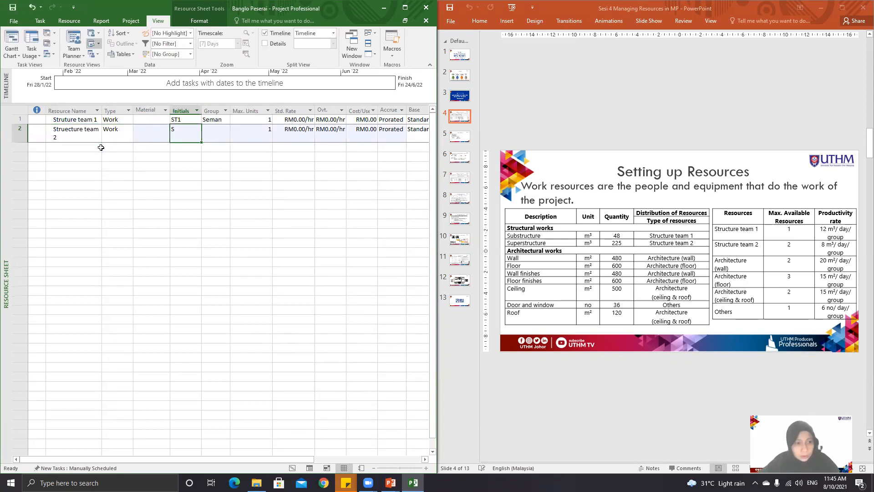
pyautogui.write('ST2')
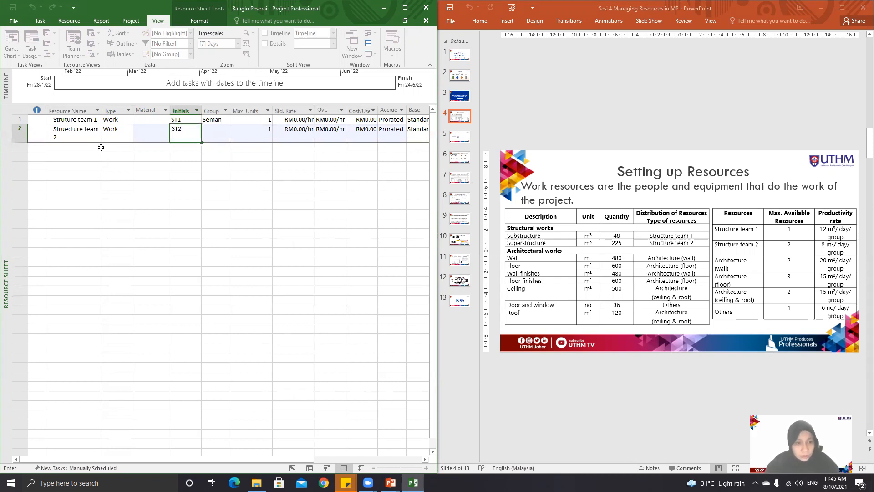
pyautogui.press('Tab')
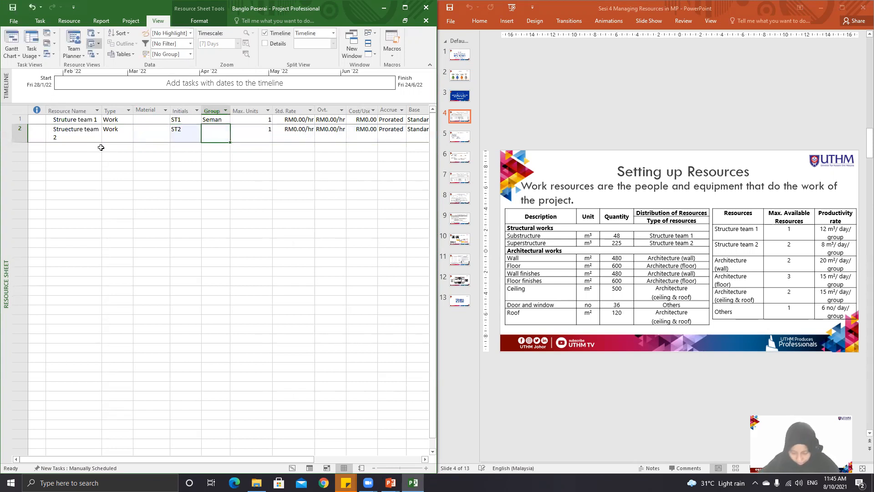
pyautogui.write('Wahab')
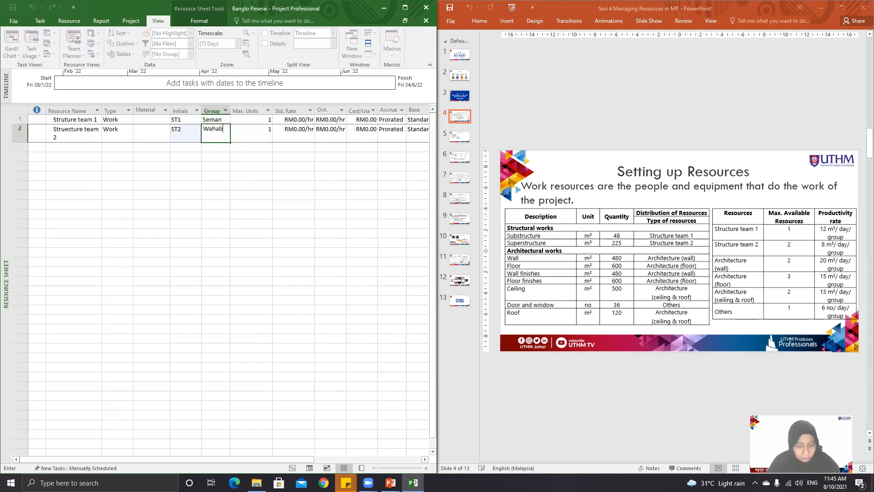
pyautogui.click(251, 153)
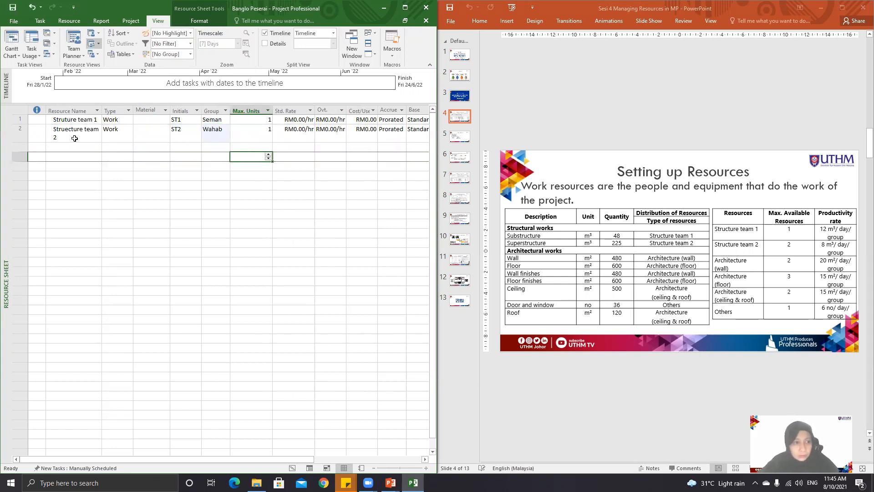
# Correct the spelling of the second resource's name to "Structure team 2".
pyautogui.click(63, 129)
pyautogui.rightClick(67, 132)
pyautogui.click(64, 131)
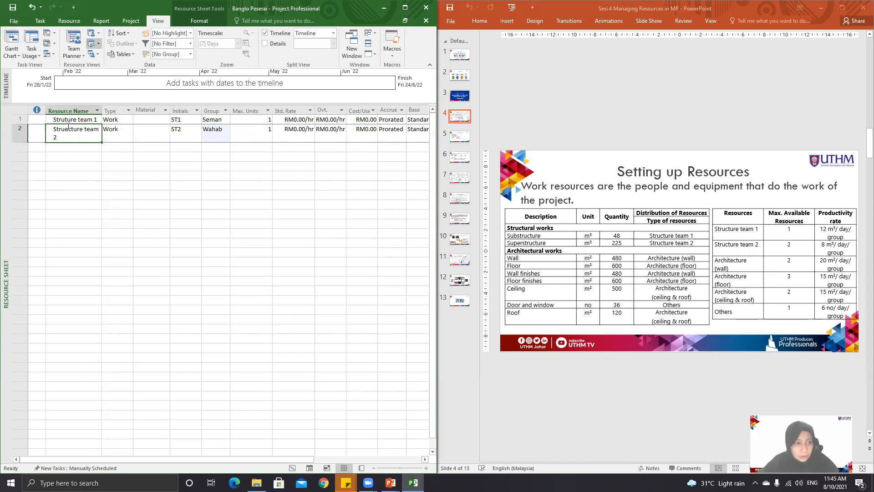
pyautogui.click(67, 129)
pyautogui.press('BackSpace')
pyautogui.press('BackSpace')
pyautogui.write('u')
pyautogui.click(94, 166)
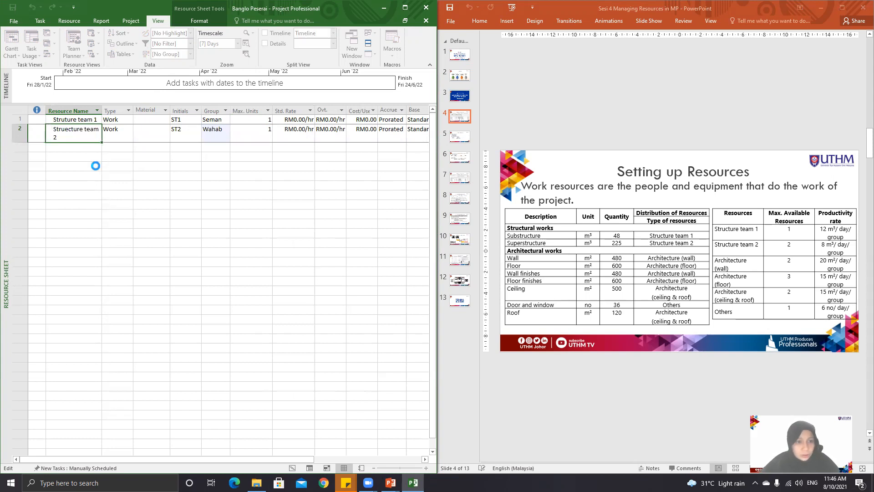
# Set the maximum units of Structure team 2 to 2.
pyautogui.click(262, 130)
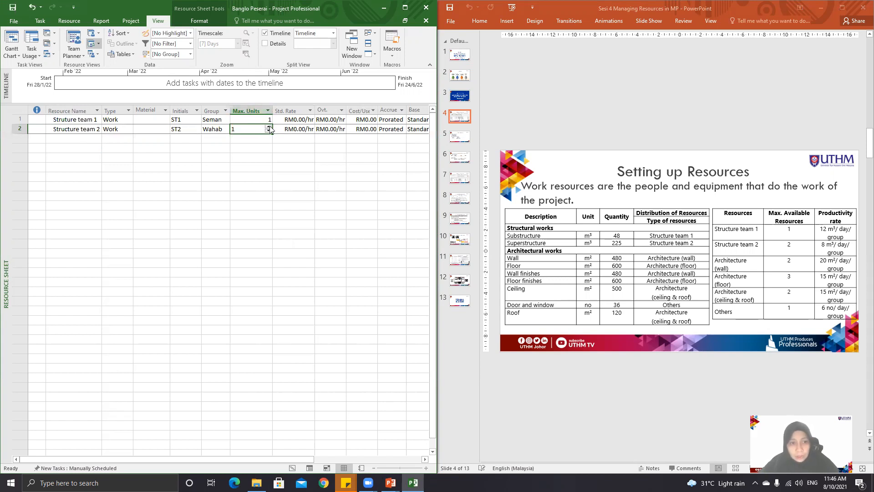
pyautogui.click(269, 127)
pyautogui.press('Return')
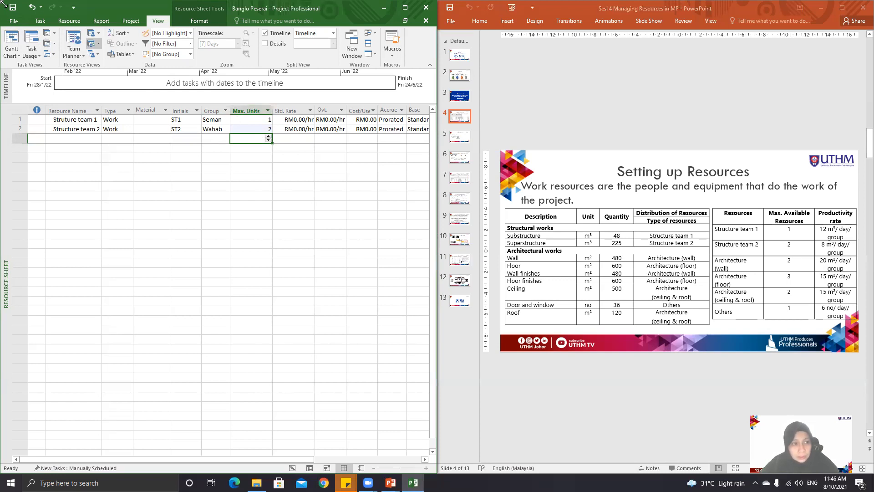
# Change the project's scheduling options to show assignment units as a Percentage.
pyautogui.click(14, 21)
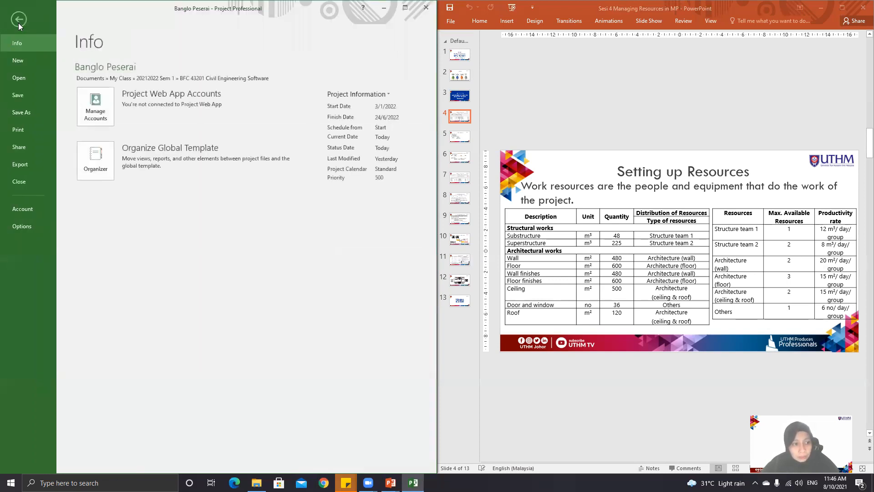
pyautogui.click(21, 226)
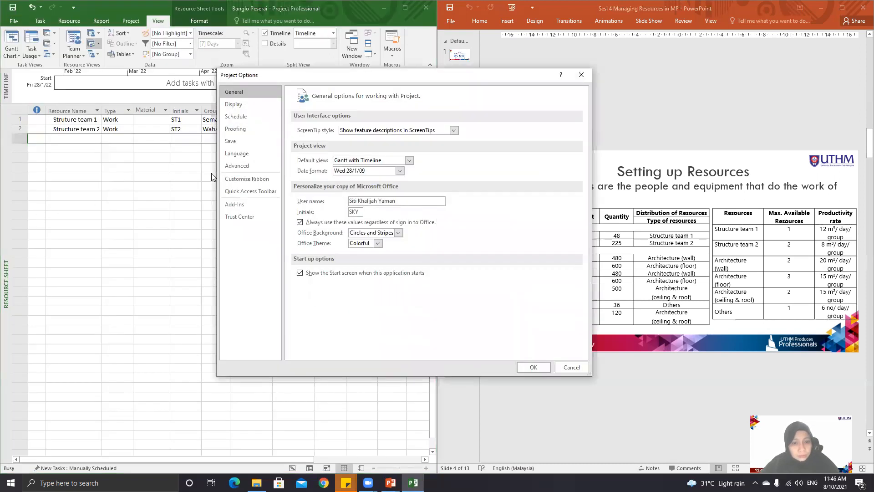
pyautogui.click(252, 116)
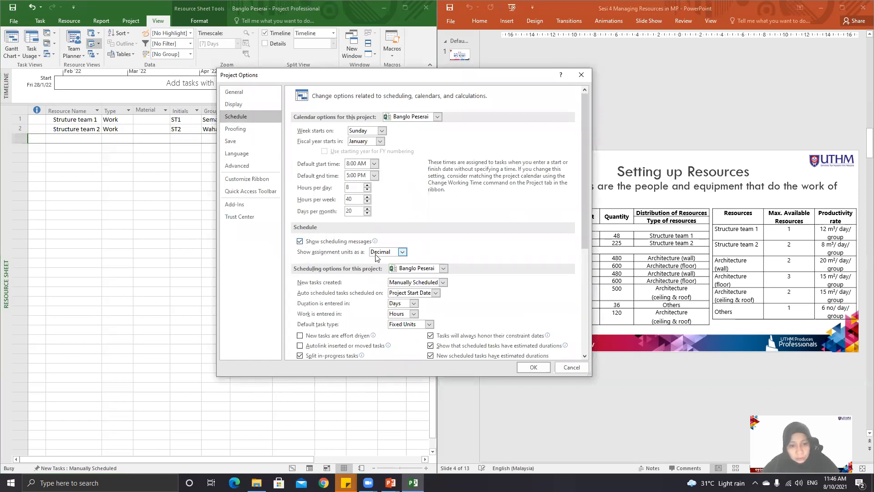
pyautogui.click(402, 252)
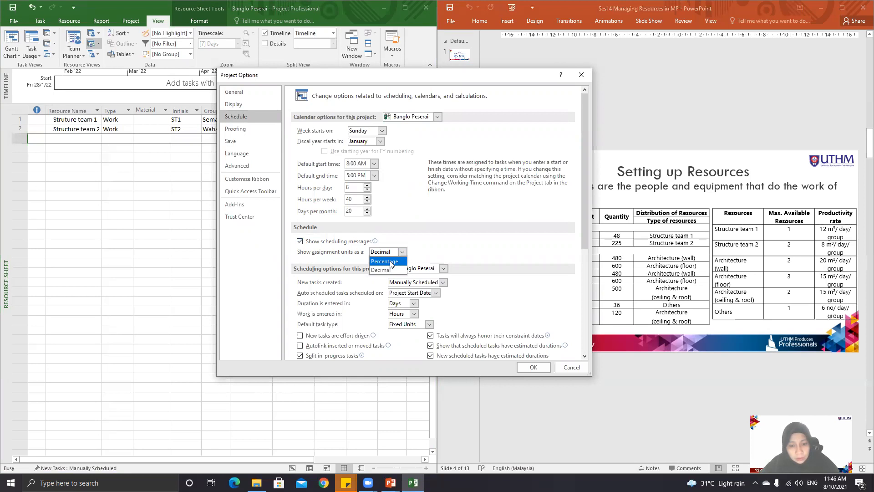
pyautogui.click(390, 262)
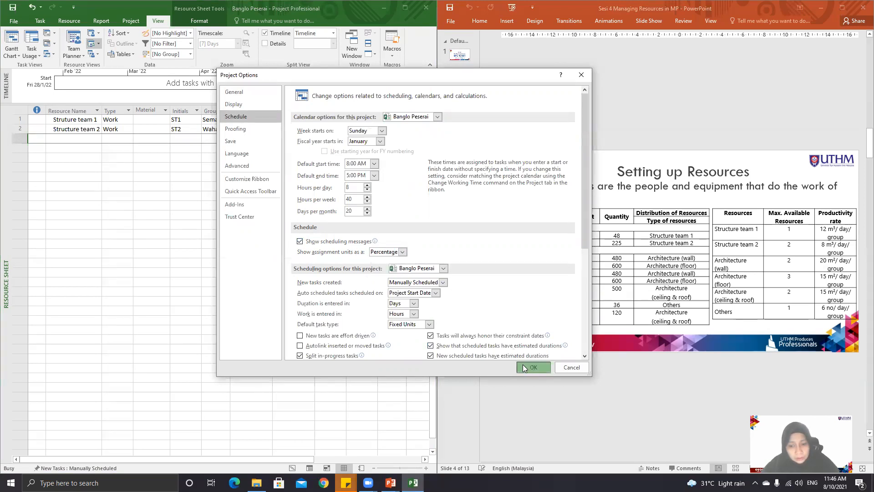
pyautogui.click(523, 364)
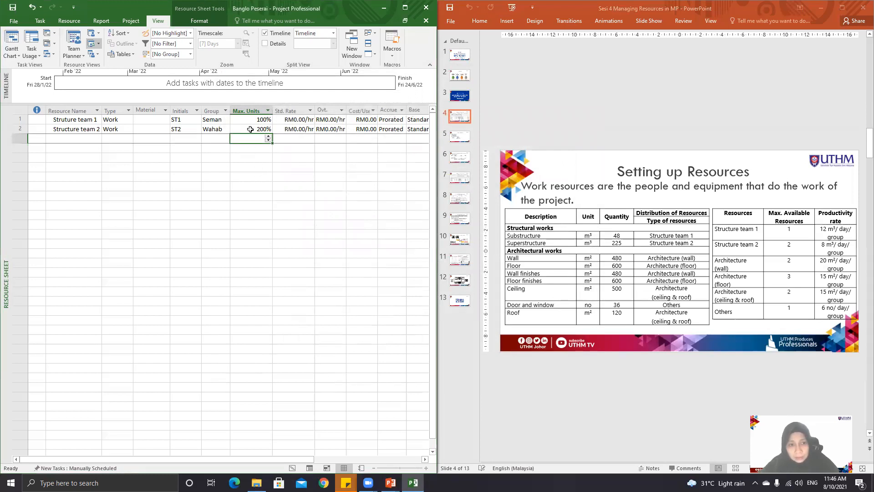
# Switch the display of assignment units back to Decimal in the project's scheduling options.
pyautogui.click(14, 23)
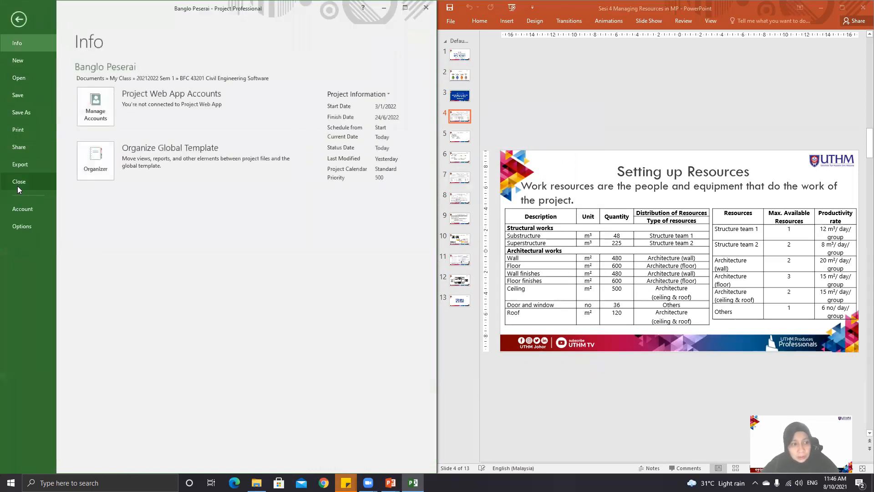
pyautogui.click(21, 225)
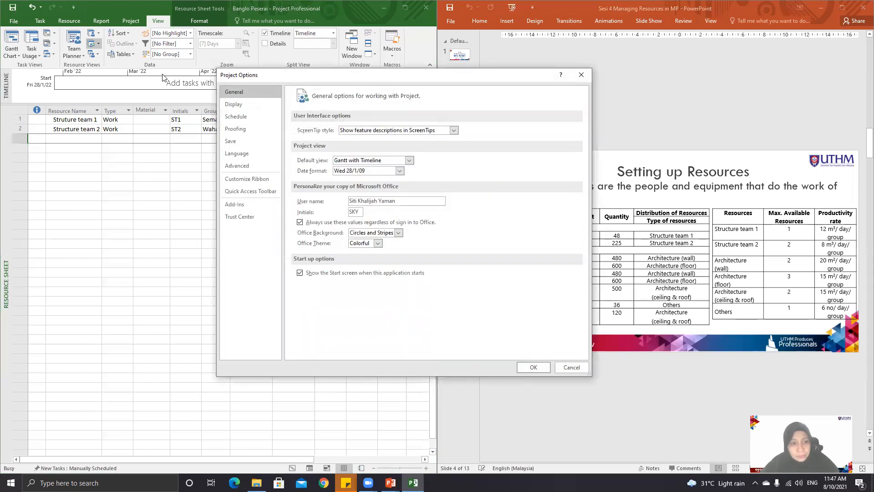
pyautogui.click(238, 118)
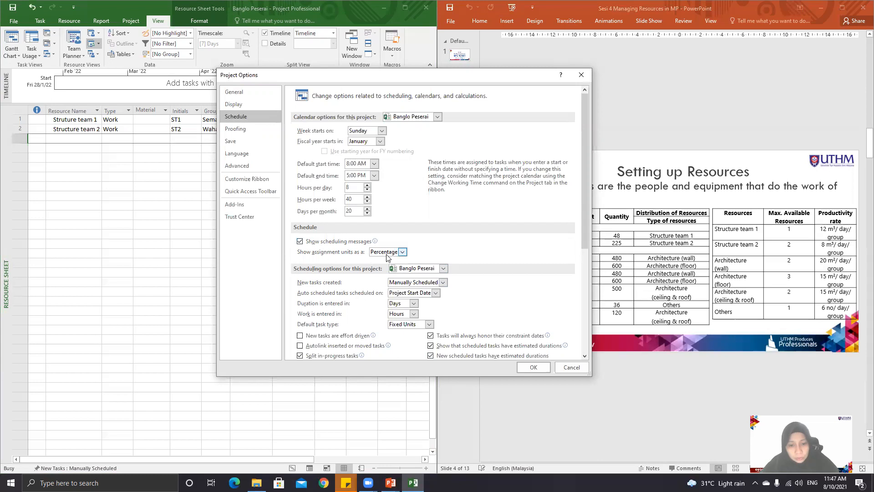
pyautogui.click(398, 253)
pyautogui.click(381, 271)
pyautogui.click(544, 367)
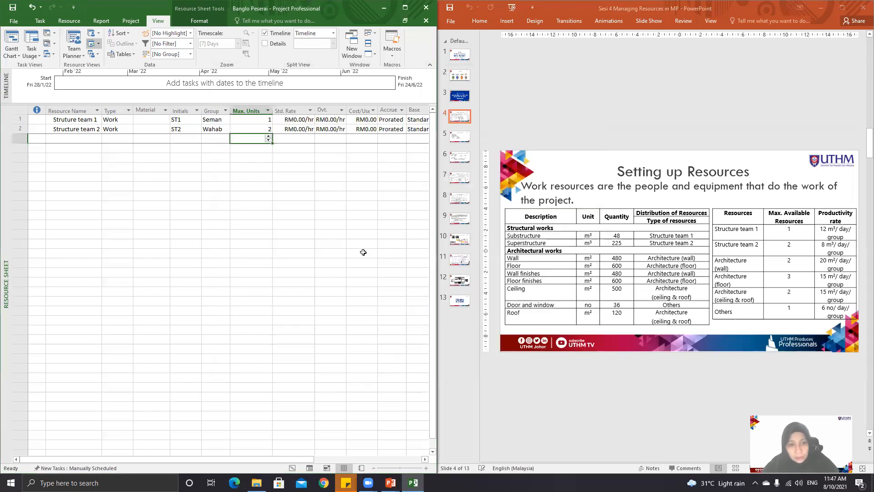
pyautogui.click(283, 184)
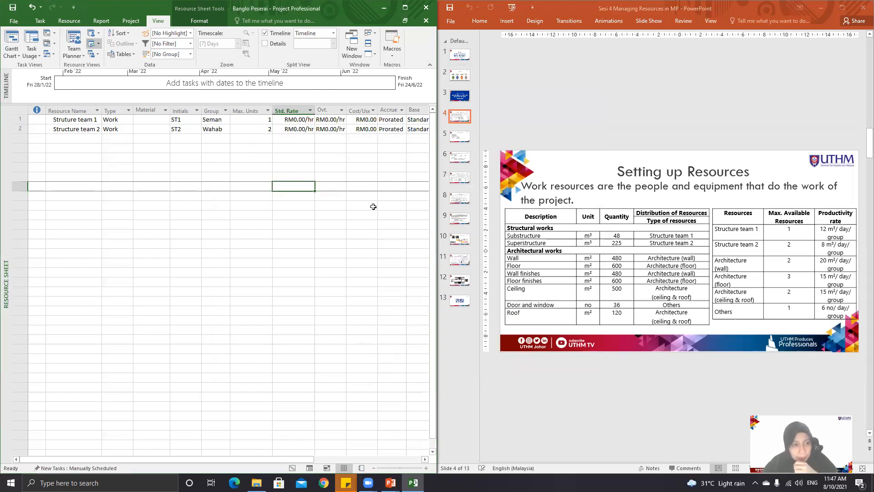
# Enter "Architecture (wall)" as the third resource in the Resource Sheet.
pyautogui.click(68, 139)
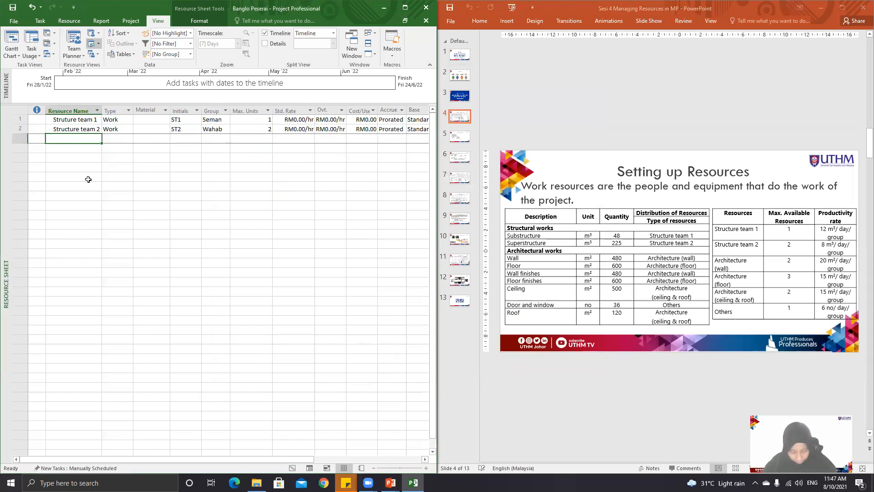
pyautogui.write('A')
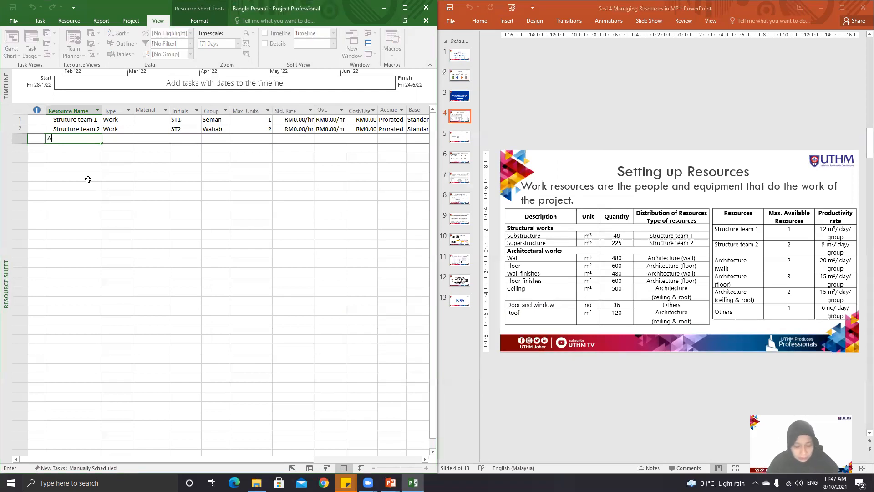
pyautogui.write('rchitecture (wall')
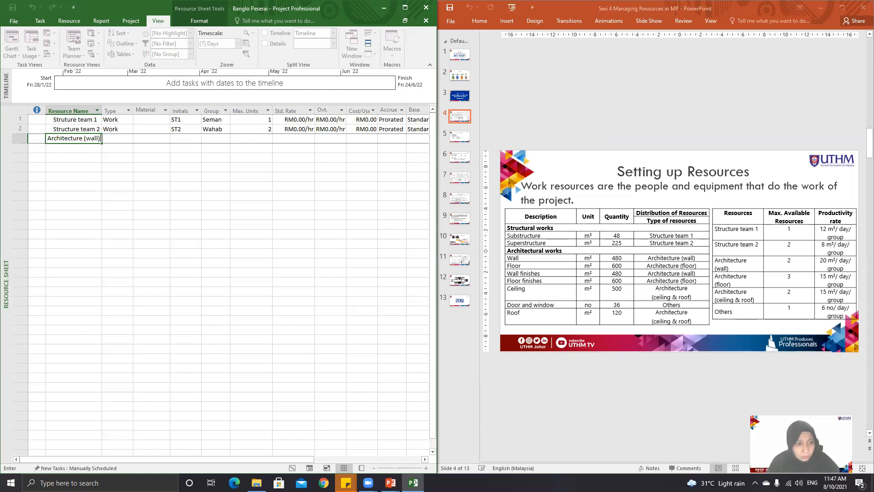
# Set the initials of Architecture (wall) to AW and fill in its group name.
pyautogui.click(184, 141)
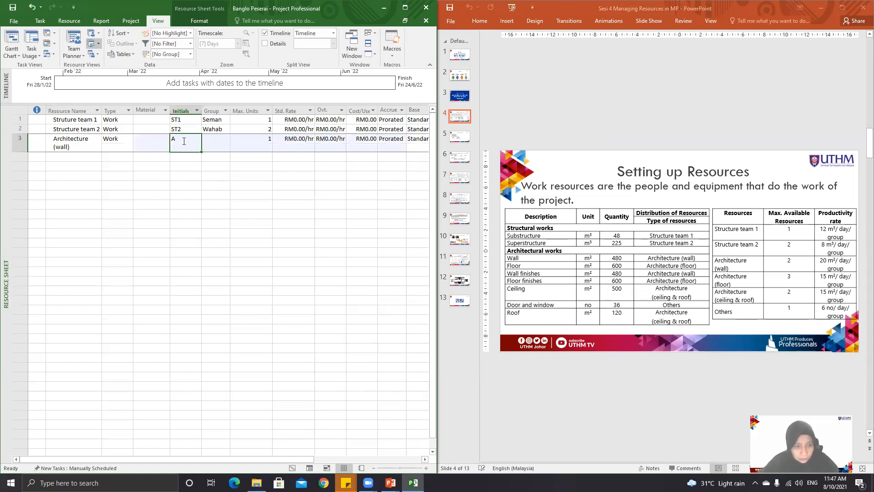
pyautogui.write('AW')
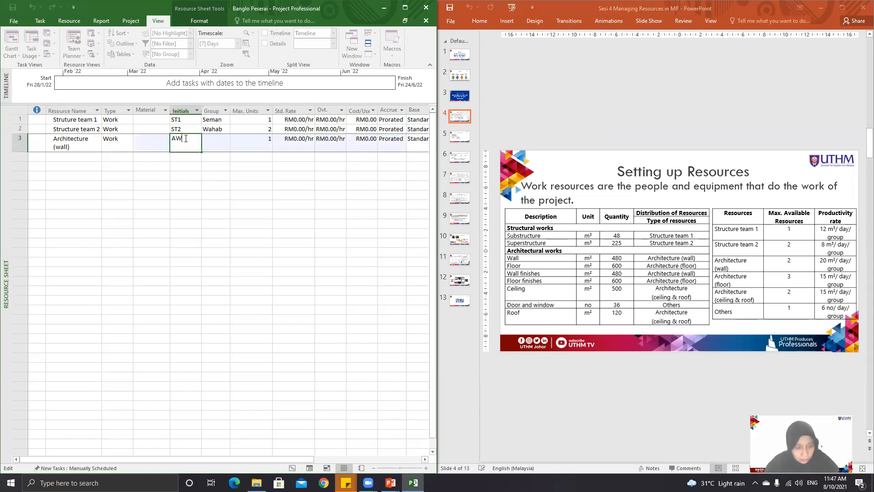
pyautogui.click(220, 136)
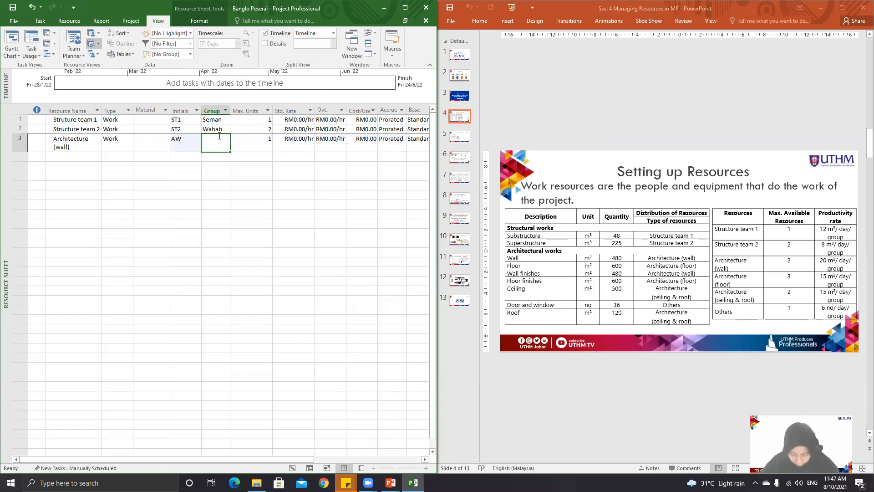
pyautogui.write('Ali')
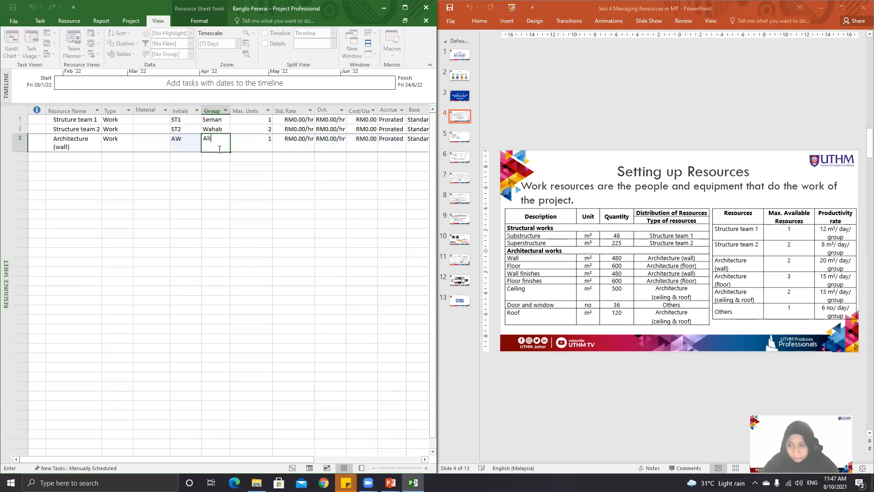
pyautogui.click(233, 169)
# Set the maximum units of Architecture (wall) to 2.
pyautogui.click(267, 143)
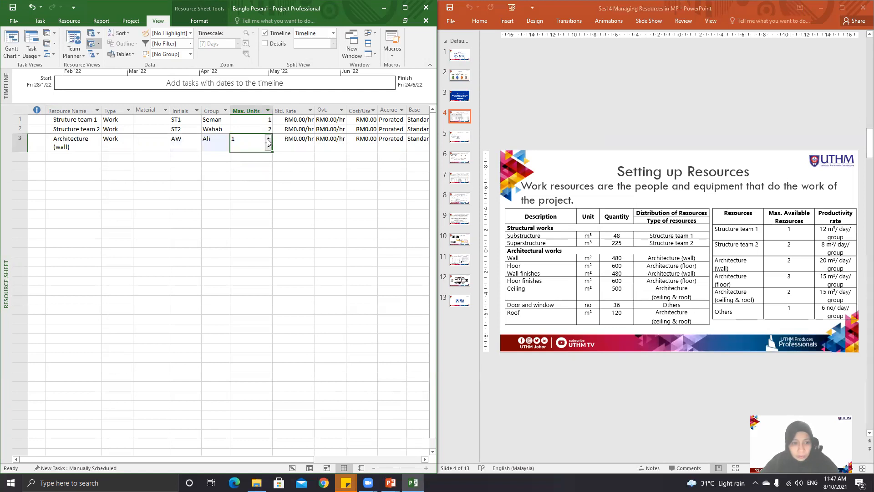
pyautogui.click(268, 139)
pyautogui.click(211, 178)
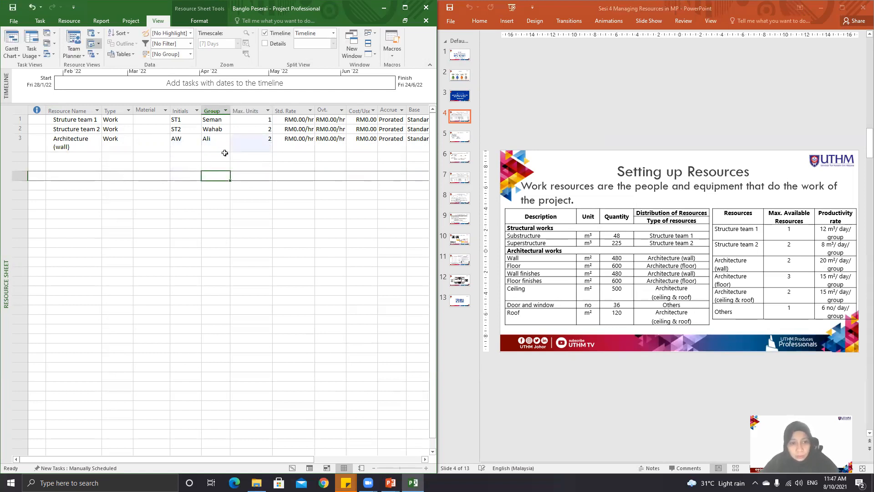
# Add "Architecture (floor)" as the fourth resource in the Resource Sheet.
pyautogui.click(73, 156)
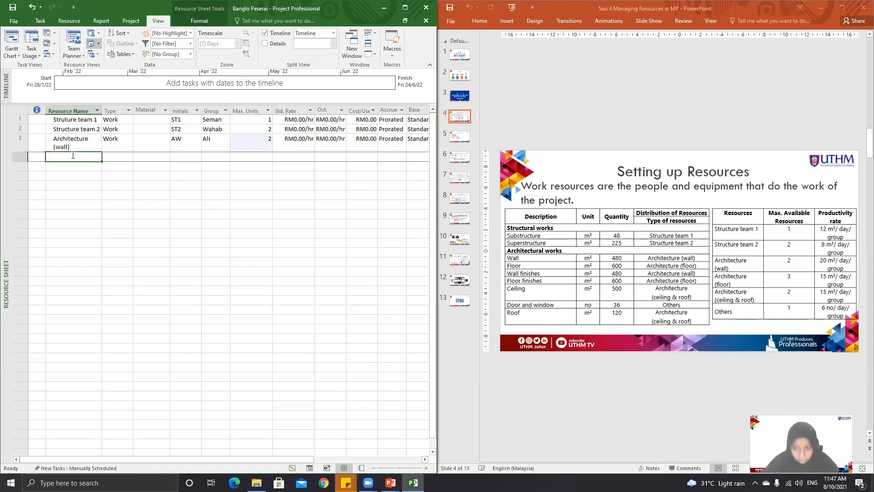
pyautogui.write('Arc')
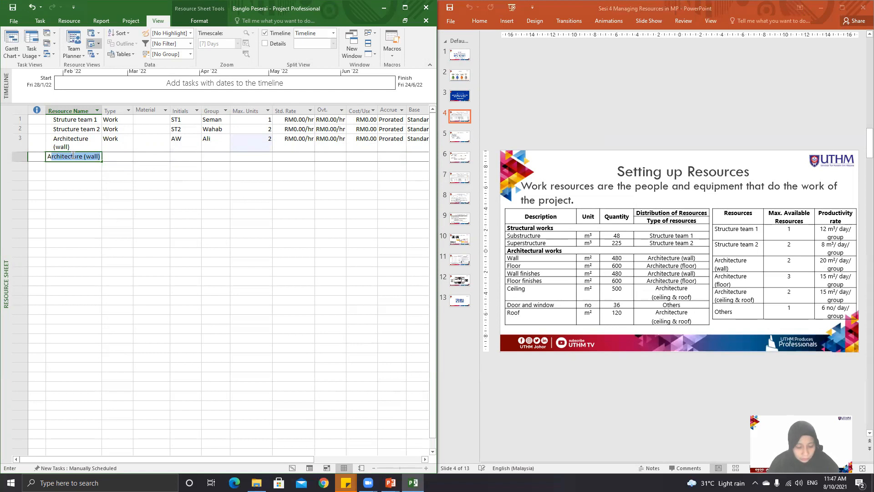
pyautogui.write('hitecture')
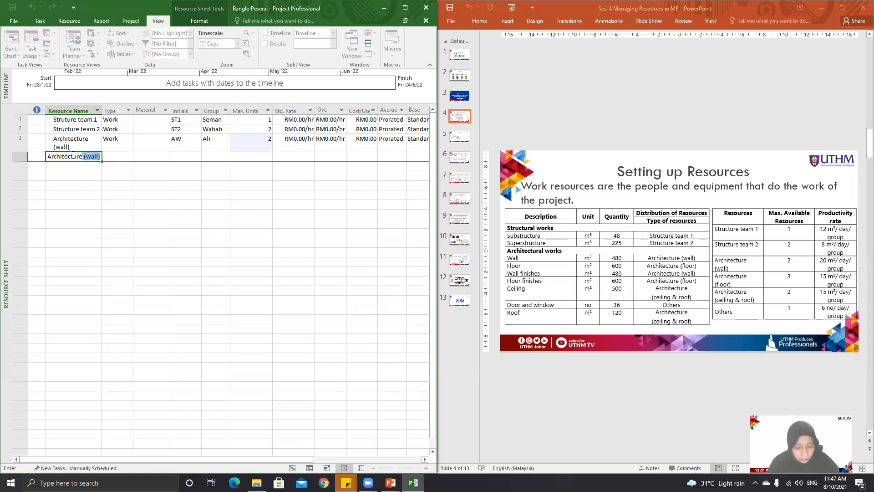
pyautogui.write(' (floor')
pyautogui.press('Return')
# Set the initials of Architecture (floor) to AF and fill in its group name.
pyautogui.click(195, 165)
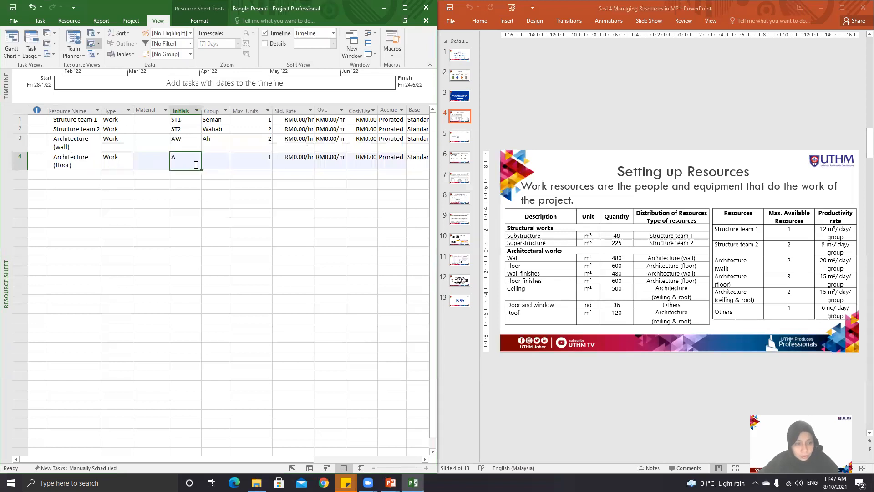
pyautogui.write('AF')
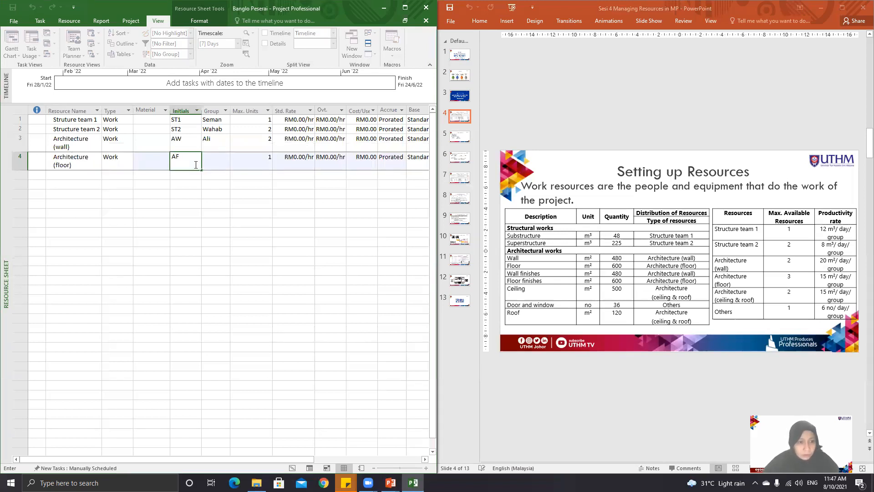
pyautogui.click(217, 164)
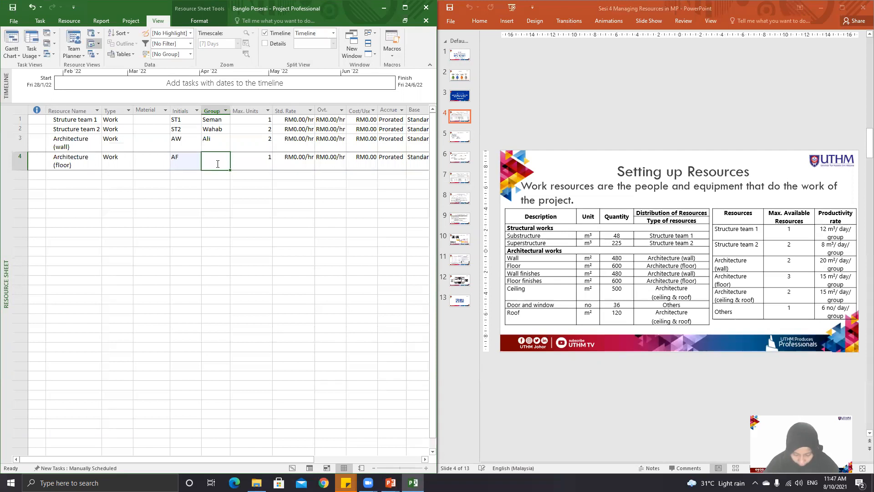
pyautogui.write('Nabi')
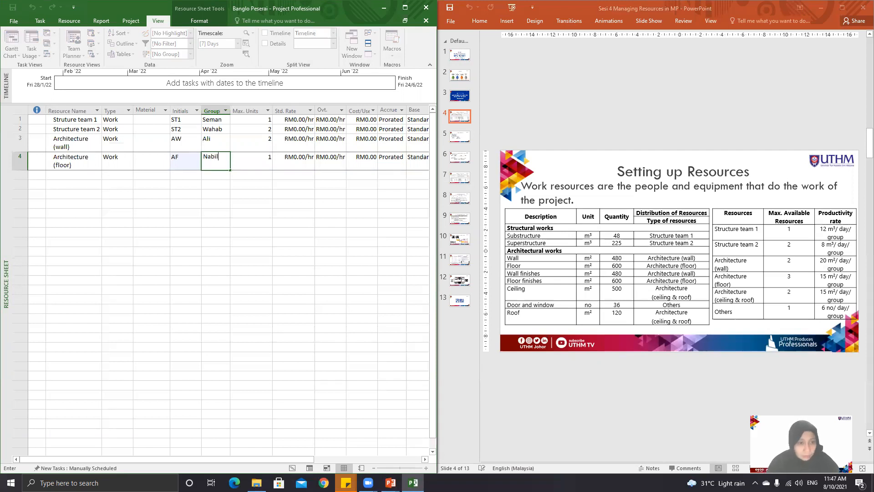
pyautogui.write('l')
pyautogui.click(211, 148)
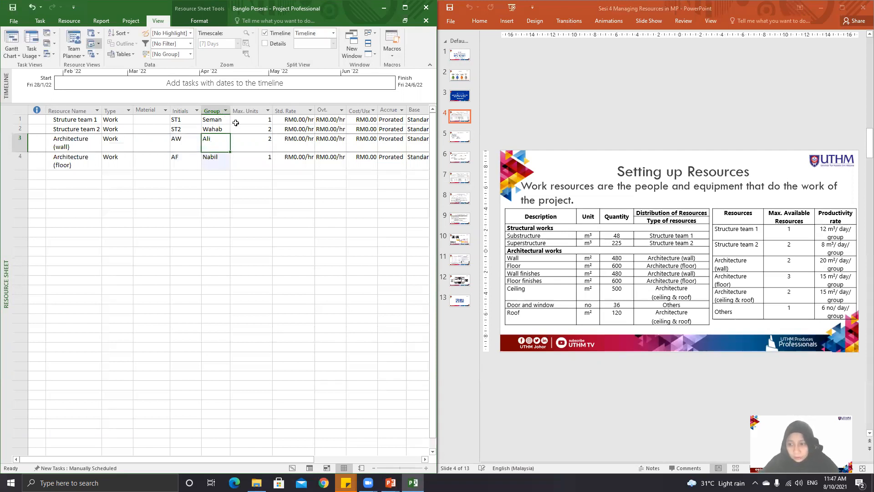
# Set the maximum units of Architecture (floor) to 3.
pyautogui.click(257, 157)
pyautogui.click(269, 155)
pyautogui.click(269, 156)
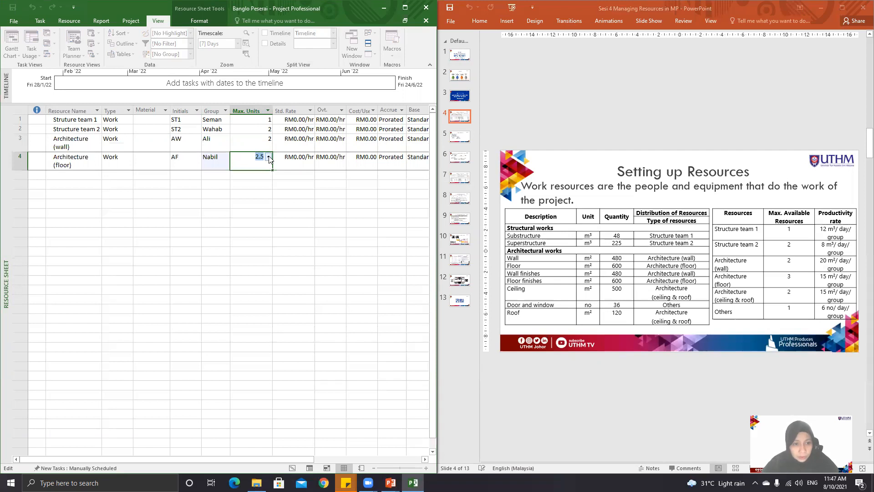
pyautogui.press('Return')
# Add "Architecture (ceiling and roof)" as the fifth resource in the Resource Sheet.
pyautogui.click(81, 175)
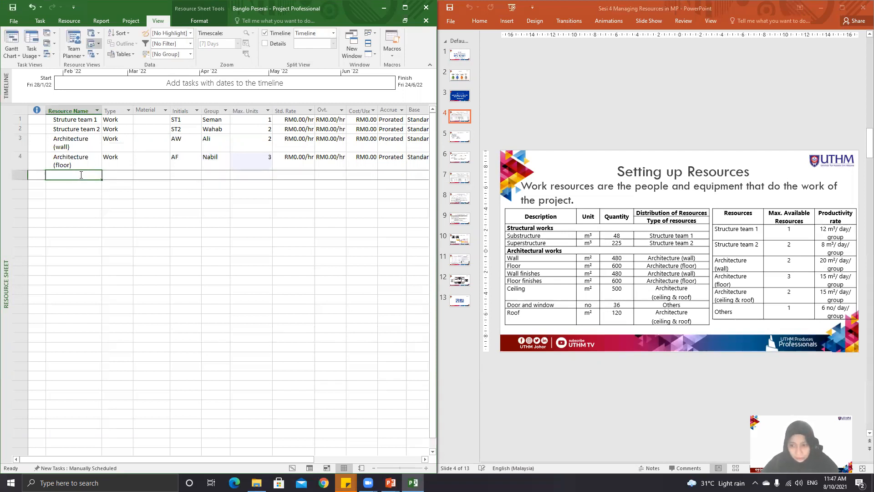
pyautogui.write('Architecture')
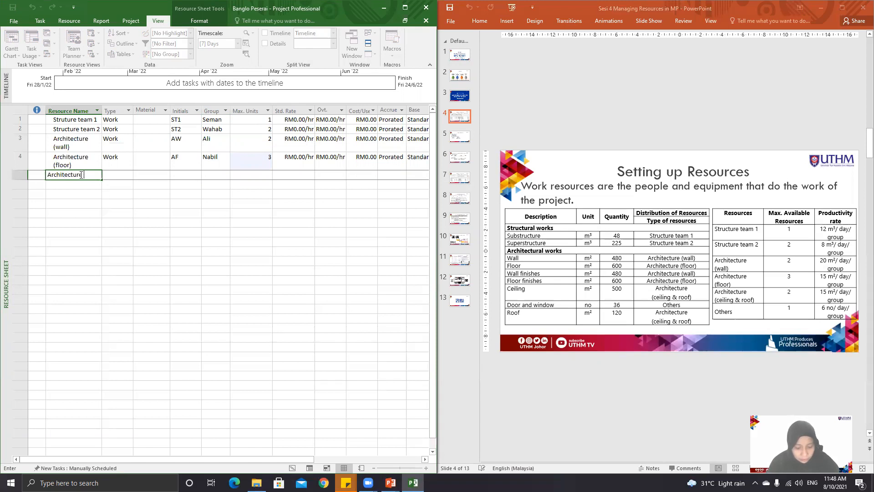
pyautogui.write(' (ceiling and roof)')
# Complete the Architecture (ceiling and roof) row with initials ACR, its group name and maximum units of 2.
pyautogui.click(184, 175)
pyautogui.click(189, 175)
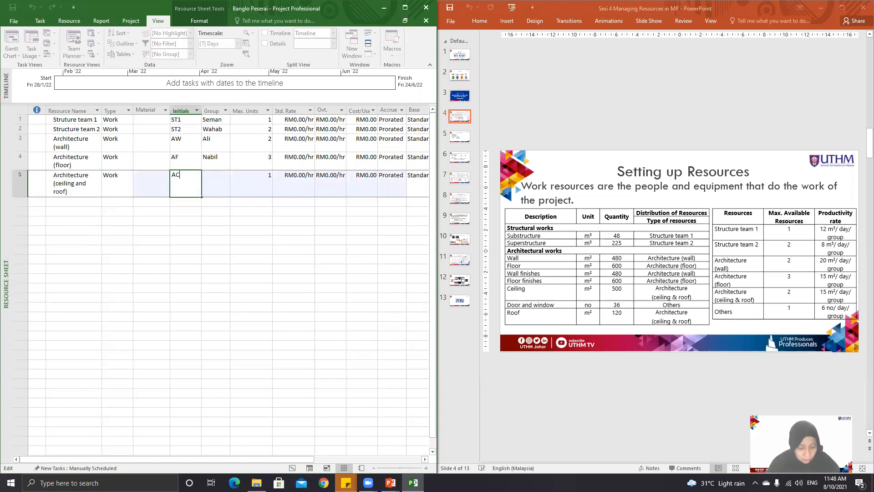
pyautogui.click(214, 193)
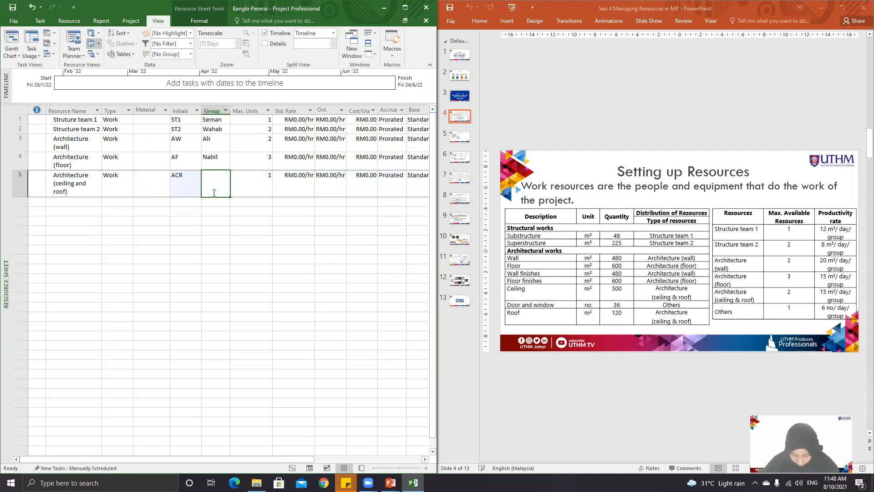
pyautogui.write('Zahir')
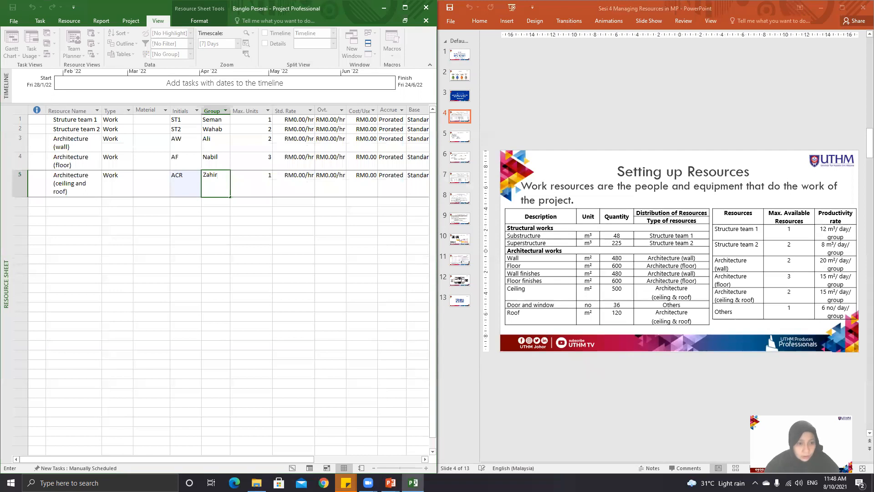
pyautogui.click(267, 177)
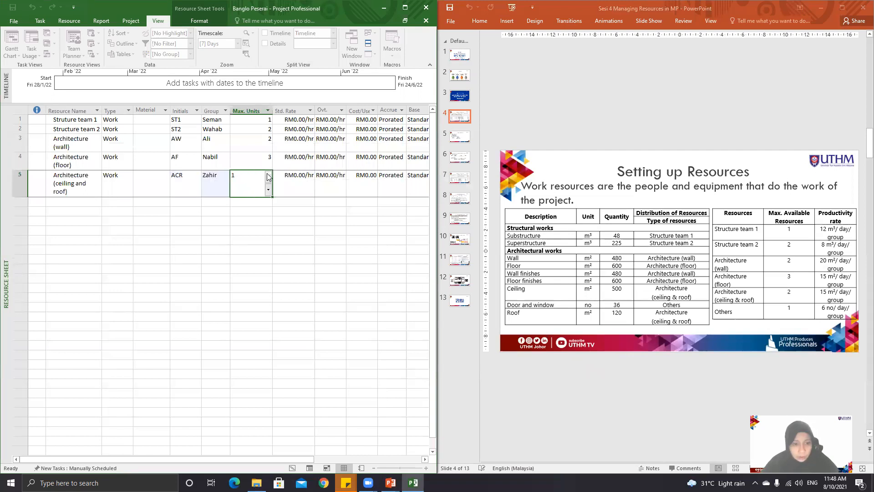
pyautogui.click(267, 178)
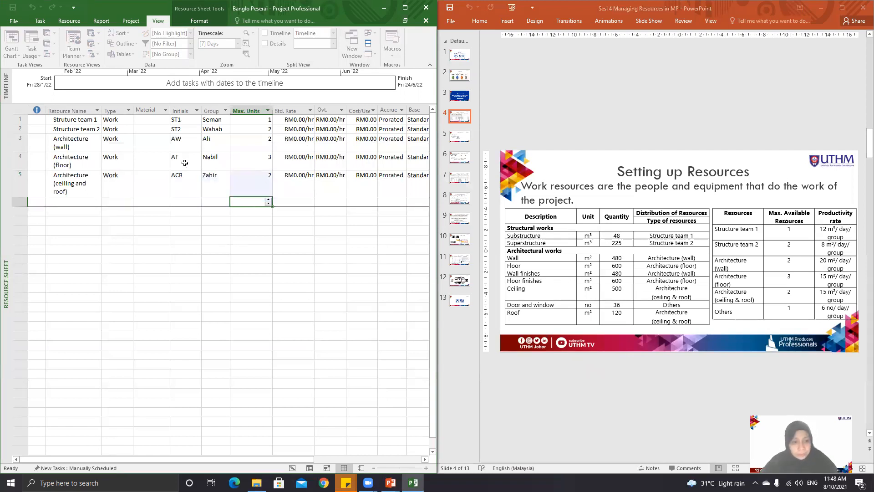
# Add "Others" as the sixth resource with its group name, and save the project.
pyautogui.click(71, 202)
pyautogui.write('Others')
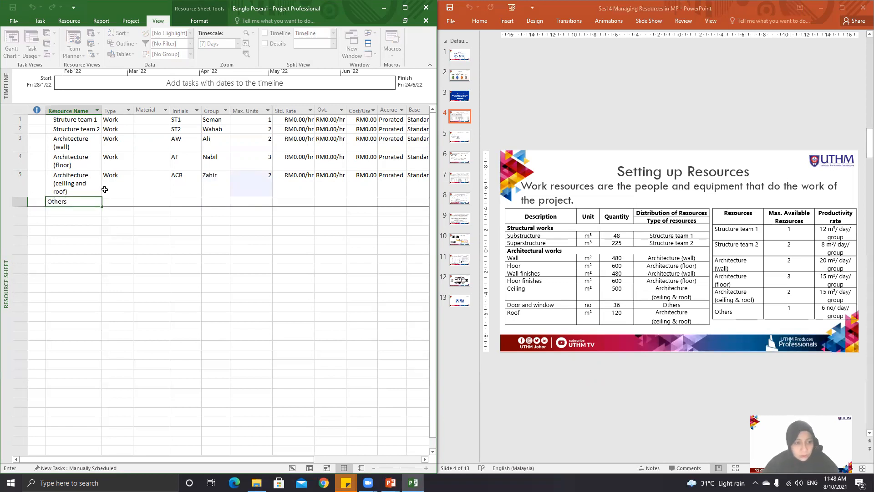
pyautogui.click(114, 201)
pyautogui.click(228, 202)
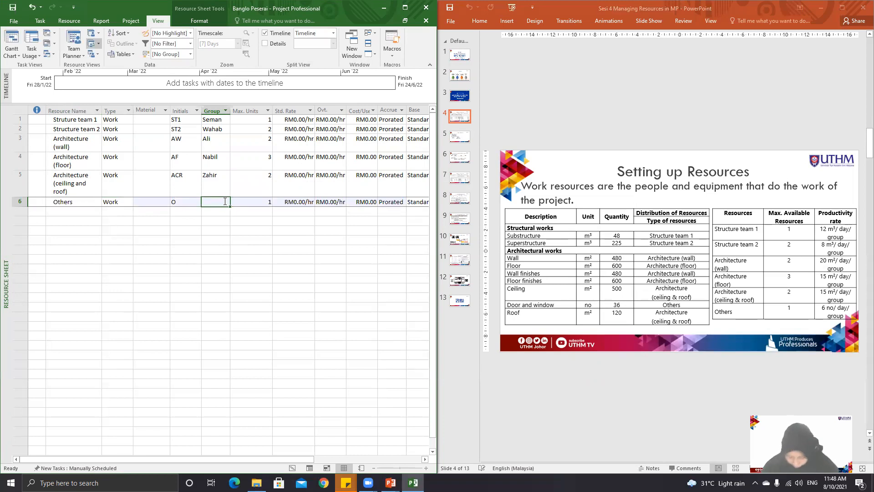
pyautogui.write('Mail')
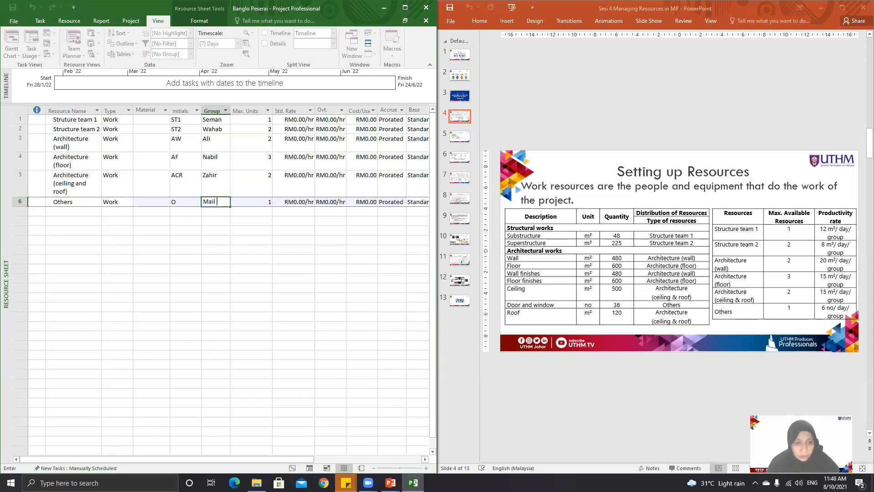
pyautogui.click(247, 221)
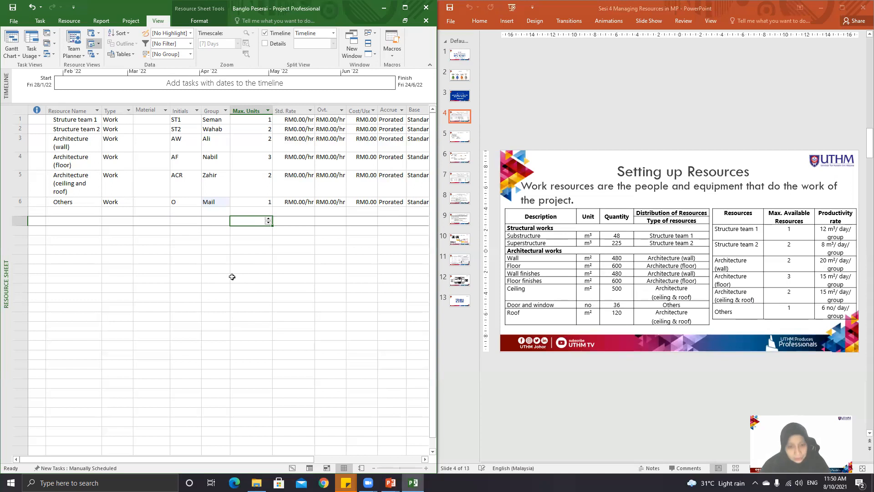
pyautogui.click(10, 8)
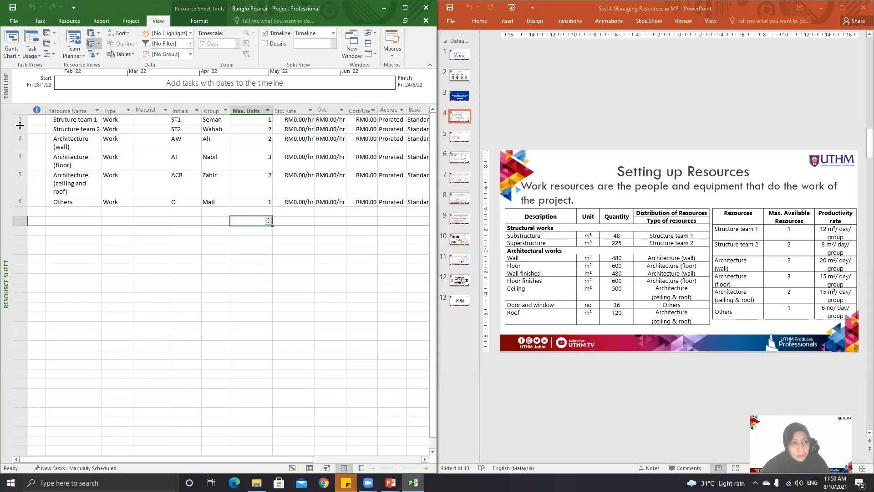
# Display the Gantt Chart, widening the project window and narrowing the Task Name column to reveal the Resource Names column.
pyautogui.click(12, 40)
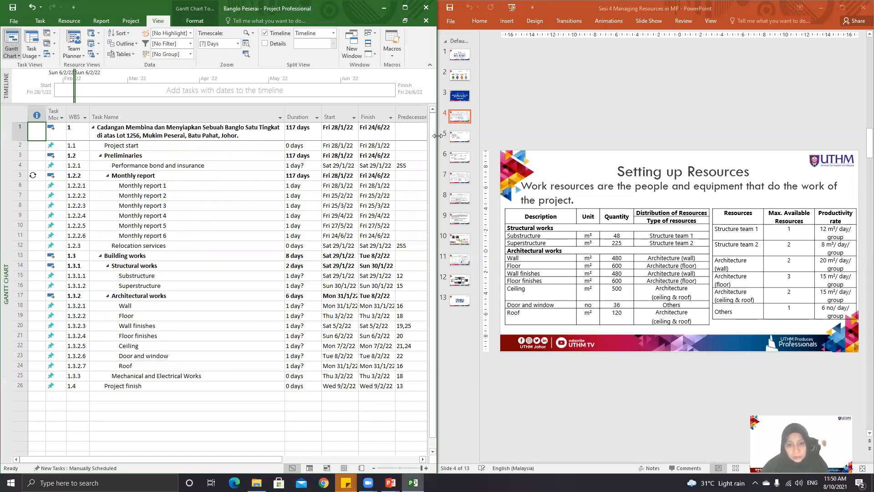
pyautogui.moveTo(437, 136); pyautogui.dragTo(549, 137)
pyautogui.moveTo(283, 114); pyautogui.dragTo(192, 114)
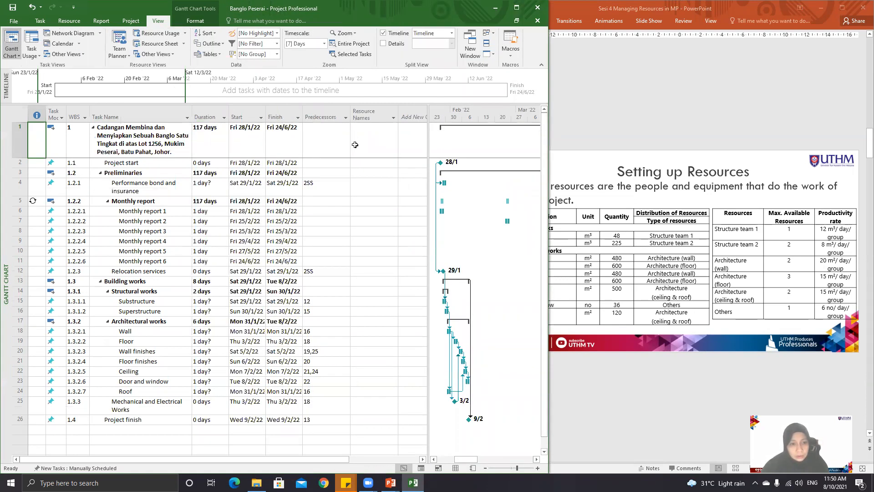
pyautogui.moveTo(430, 145)
pyautogui.mouseDown()
pyautogui.moveTo(452, 147)
pyautogui.moveTo(436, 155)
pyautogui.mouseUp()
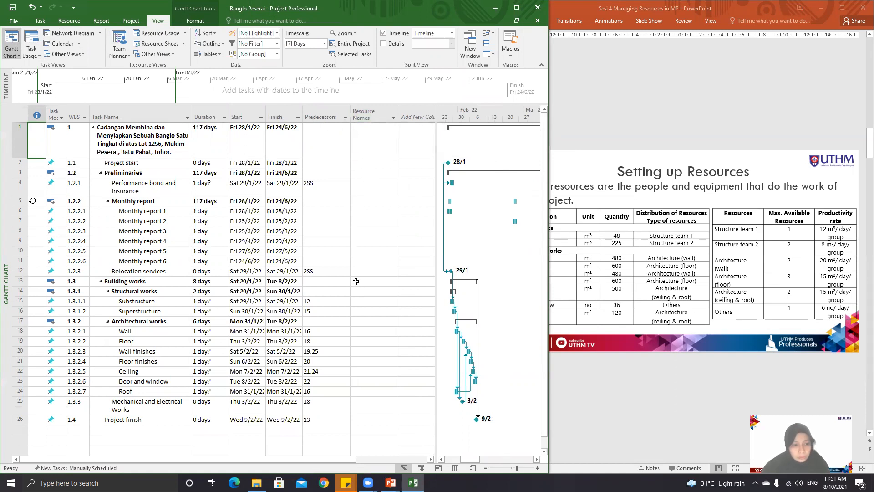
# Assign the first structure team to the Substructure task, following the resource distribution table on the slide.
pyautogui.scroll(-3, 356, 281)
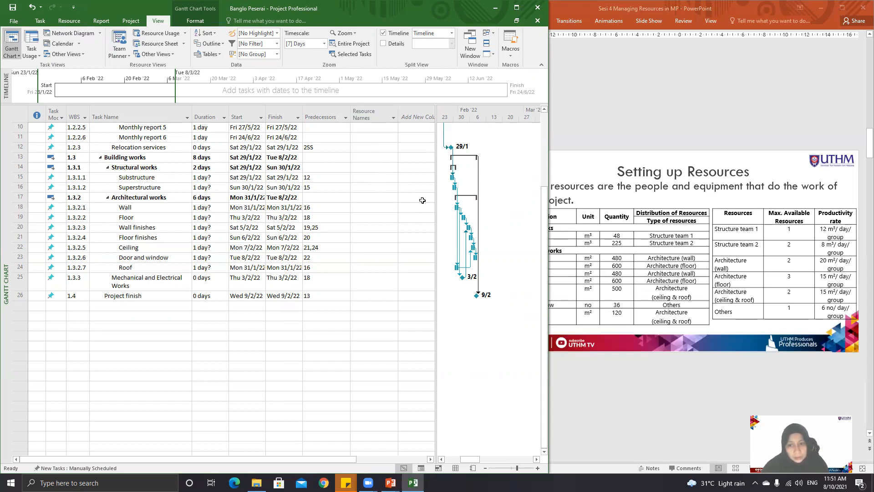
pyautogui.click(652, 13)
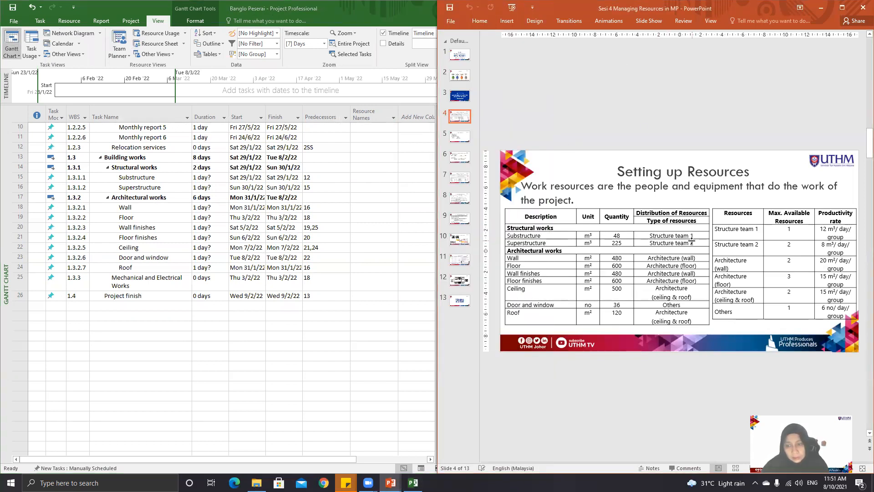
pyautogui.click(406, 72)
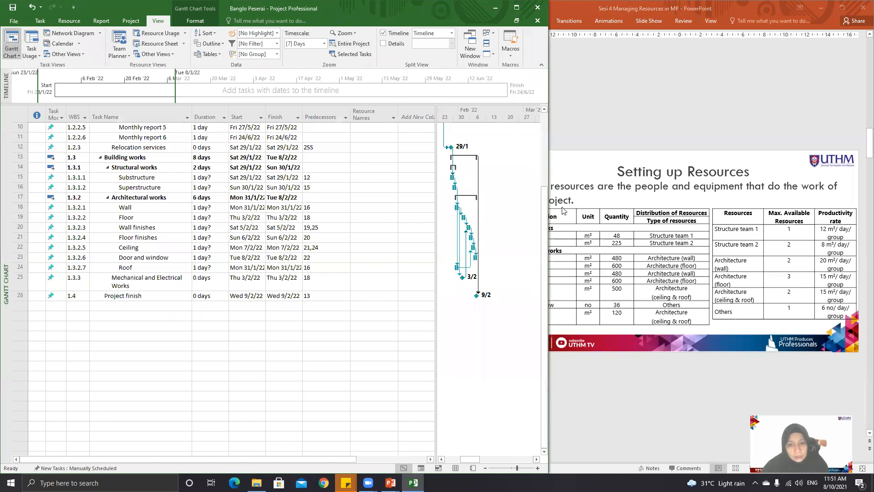
pyautogui.moveTo(549, 208); pyautogui.dragTo(587, 208)
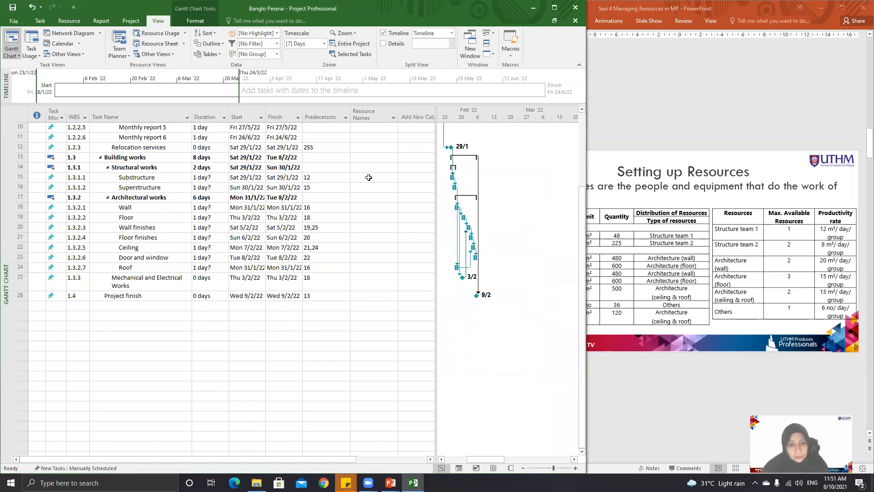
pyautogui.click(367, 177)
pyautogui.click(394, 177)
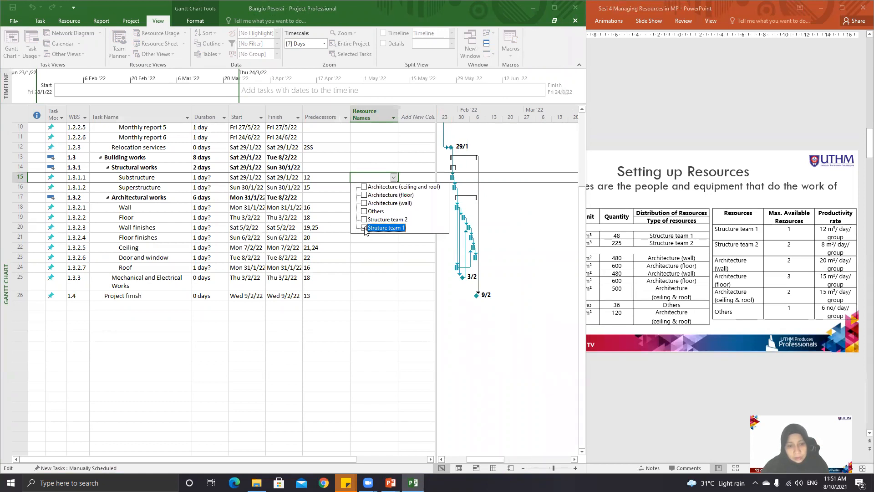
pyautogui.click(374, 244)
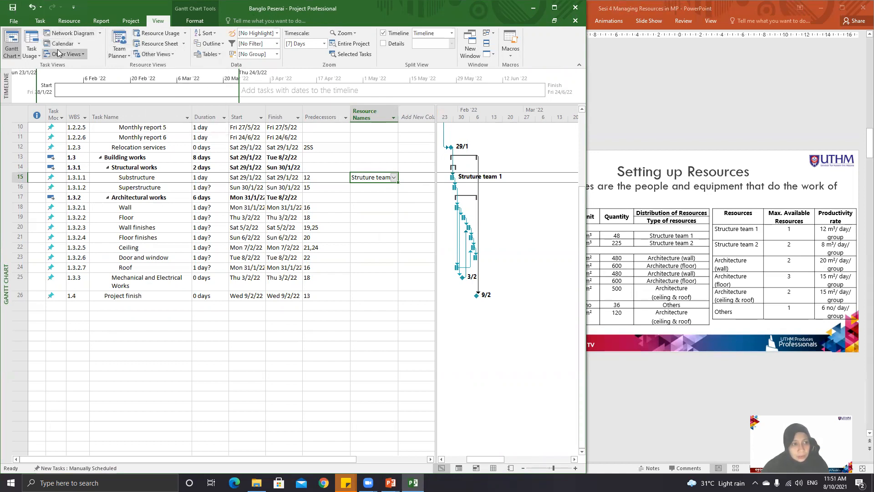
# Correct the first resource's name to "Structure team 1" in the Resource Sheet and save the project.
pyautogui.click(157, 43)
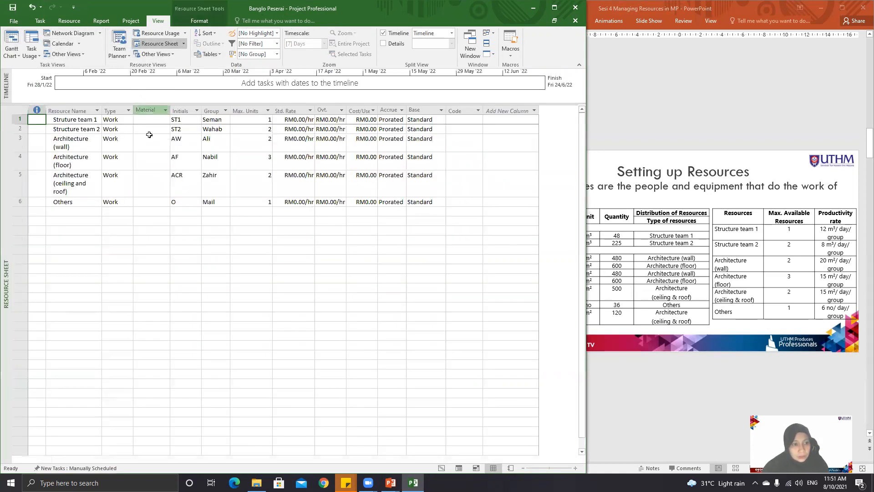
pyautogui.click(67, 118)
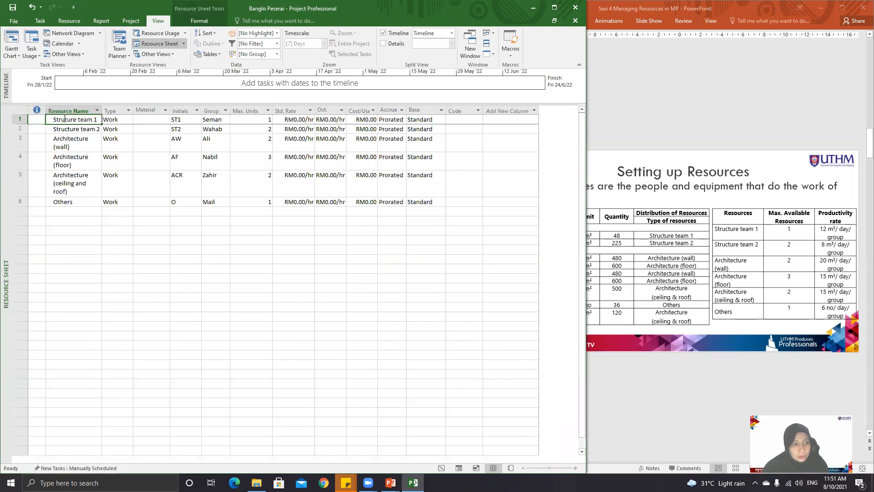
pyautogui.click(64, 119)
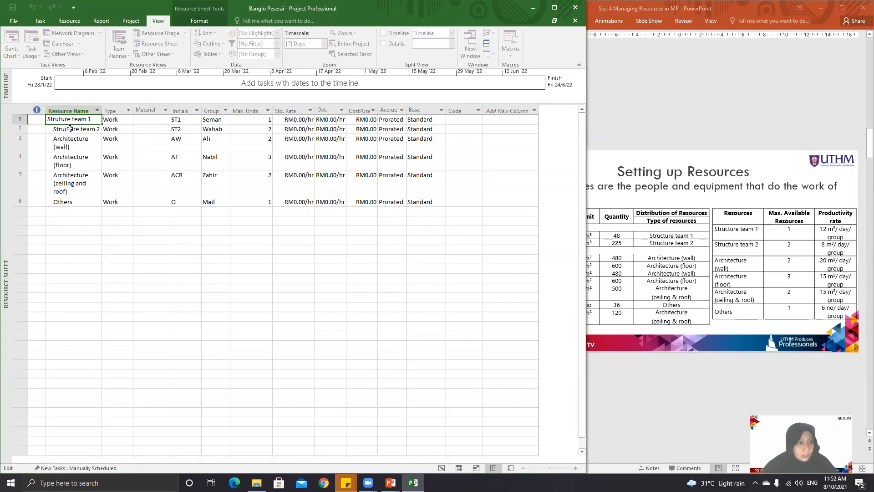
pyautogui.click(59, 119)
pyautogui.write('c')
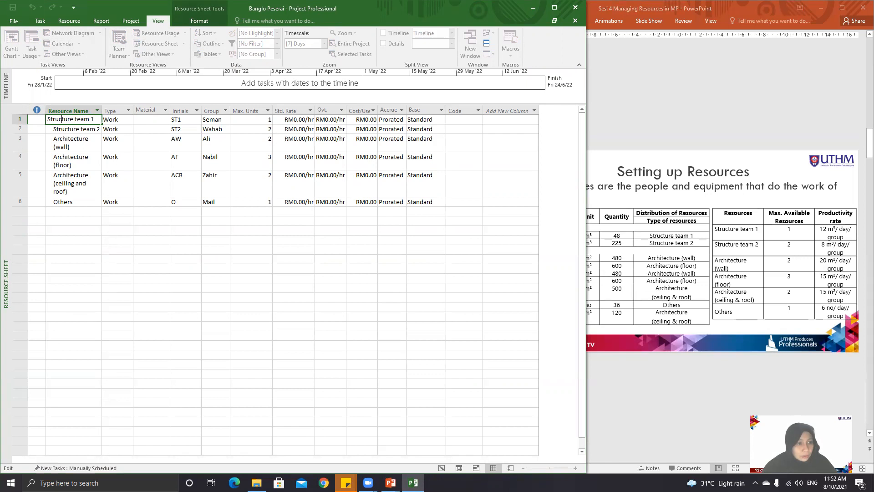
pyautogui.click(76, 137)
pyautogui.click(12, 8)
# Check the Substructure task's assigned resource in the Gantt Chart and widen the Resource Names column.
pyautogui.click(12, 42)
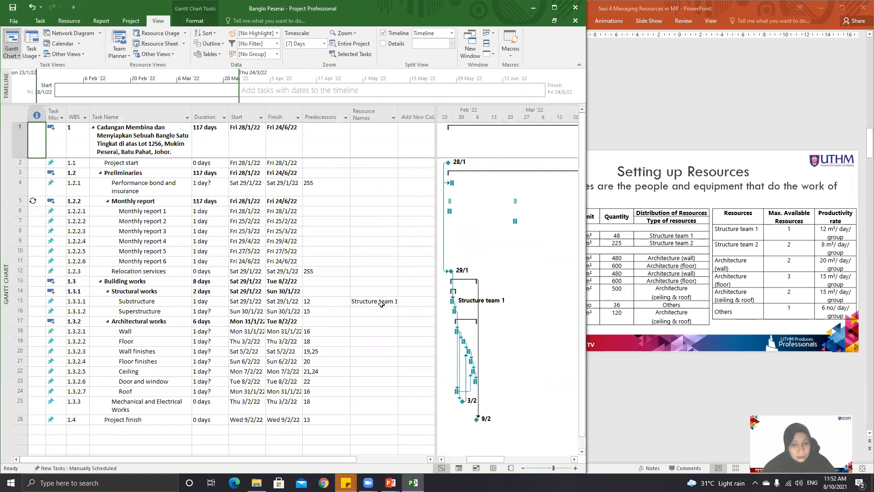
pyautogui.click(382, 302)
pyautogui.click(394, 301)
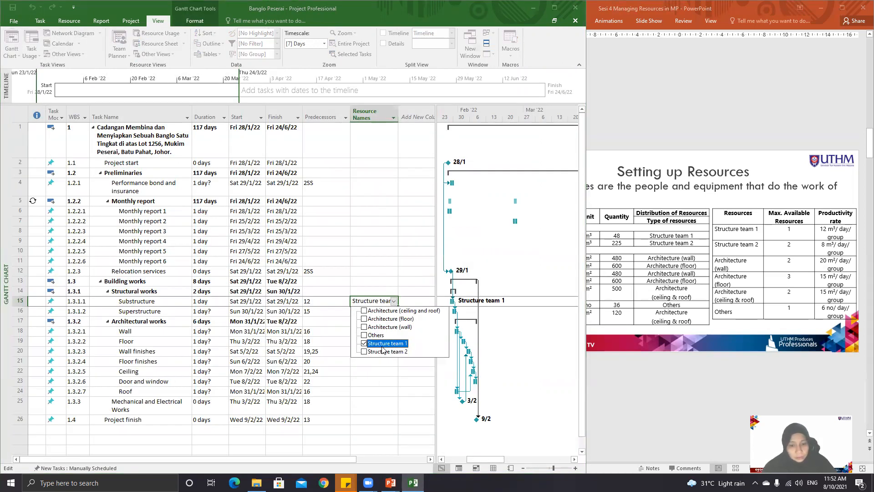
pyautogui.click(394, 302)
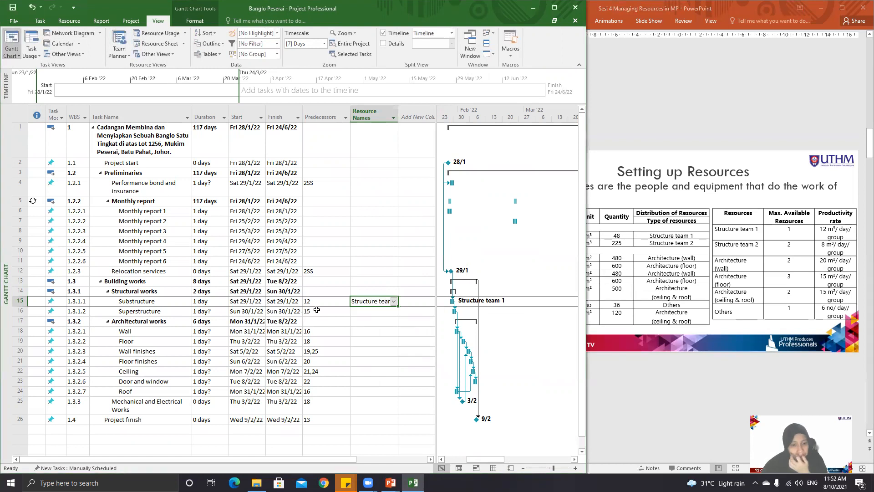
pyautogui.click(394, 302)
pyautogui.moveTo(399, 114); pyautogui.dragTo(417, 114)
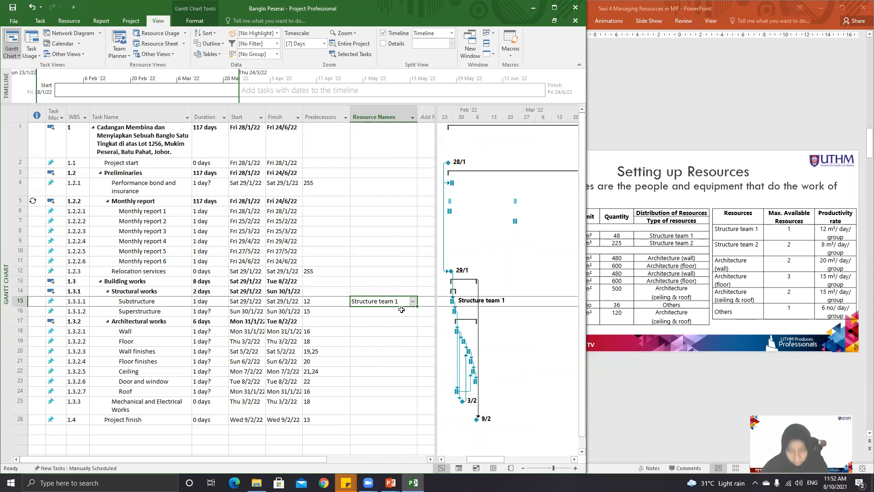
# In the PowerPoint presentation, display slide 7's table listing resource types, numbers of groups, risk and duration per task.
pyautogui.click(636, 291)
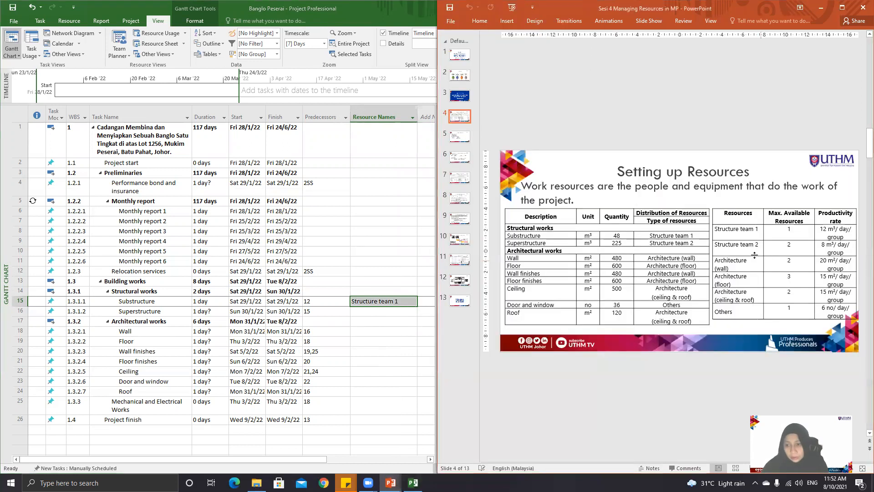
pyautogui.click(461, 136)
pyautogui.click(459, 156)
pyautogui.click(464, 180)
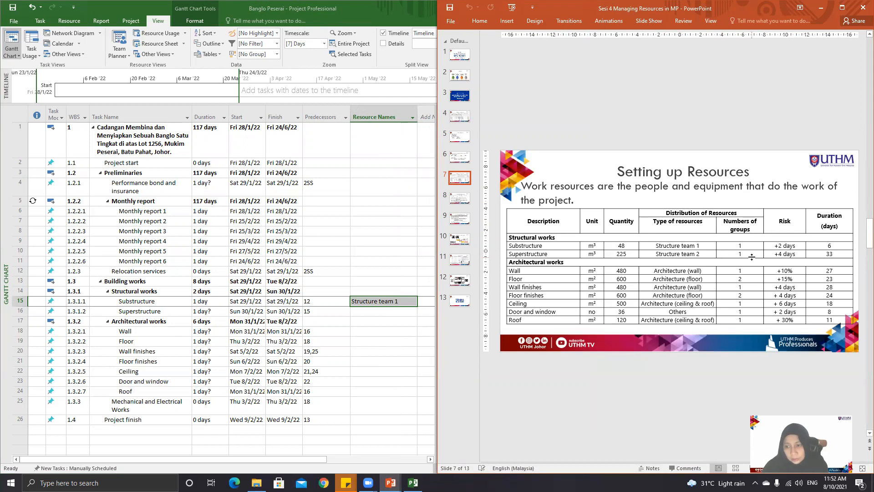
# Back in Microsoft Project, assign Structure team 2 to the Superstructure task in the Gantt Chart.
pyautogui.click(394, 312)
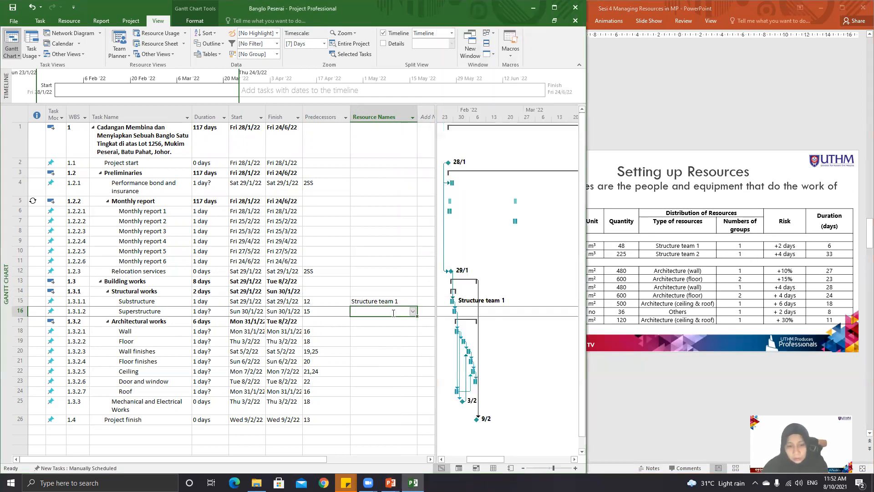
pyautogui.click(412, 312)
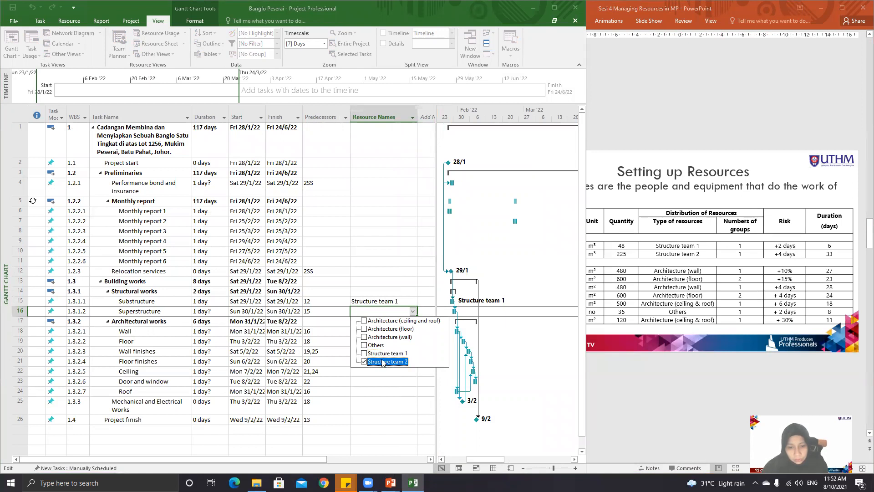
pyautogui.click(375, 371)
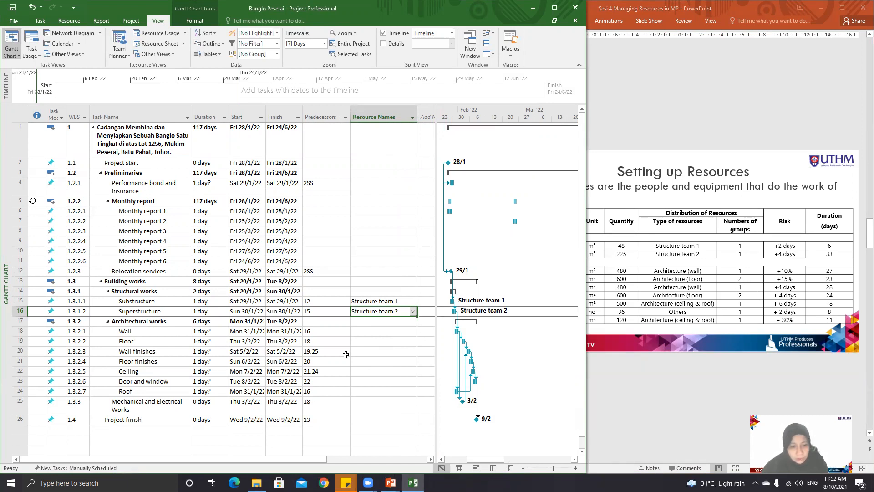
# Assign two units of Architecture (floor) to the Floor task, widening the Resource Names column slightly.
pyautogui.click(412, 343)
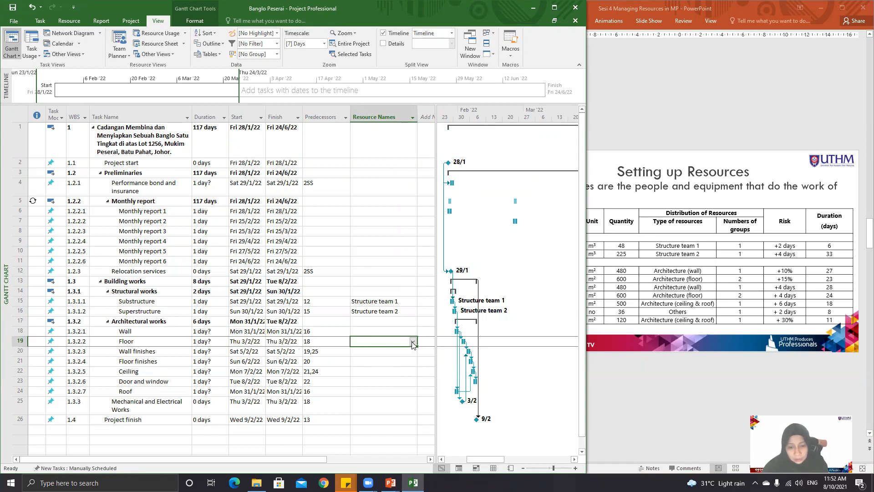
pyautogui.click(413, 342)
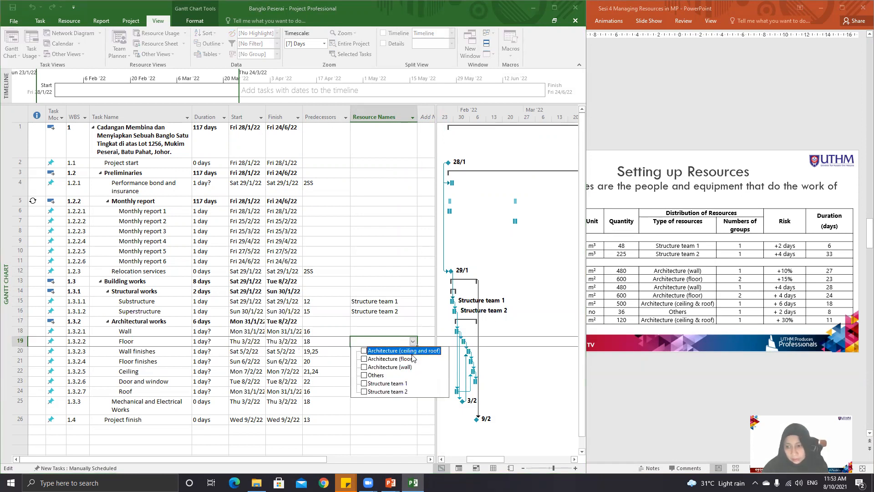
pyautogui.click(388, 359)
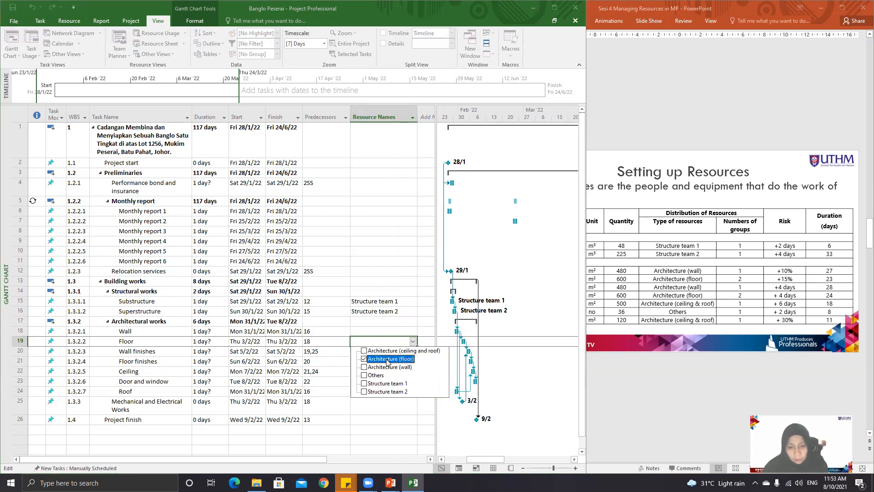
pyautogui.click(374, 405)
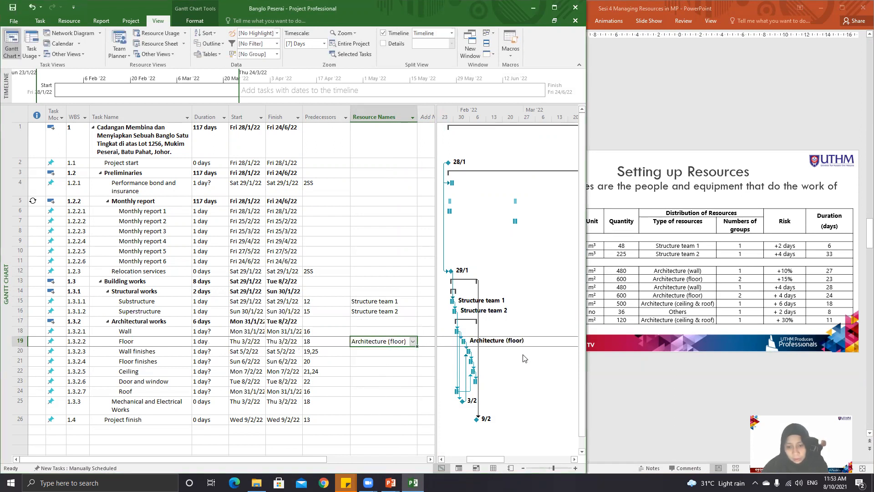
pyautogui.moveTo(417, 119); pyautogui.dragTo(426, 122)
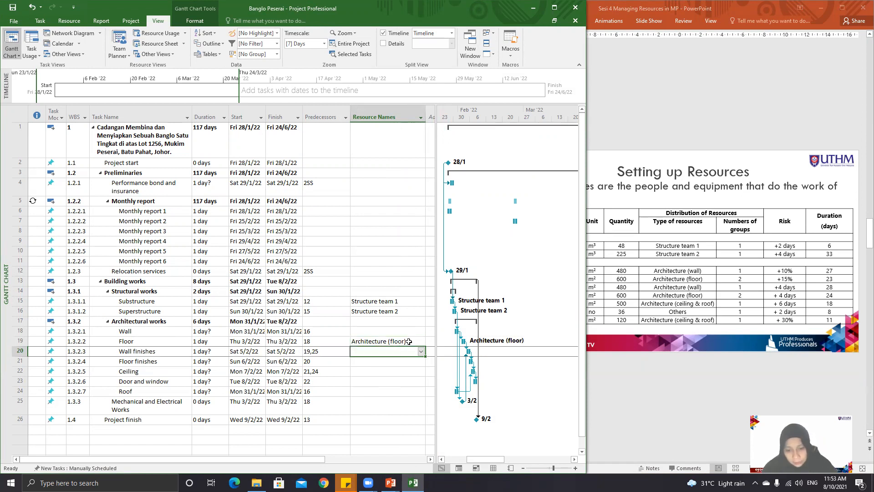
pyautogui.click(409, 340)
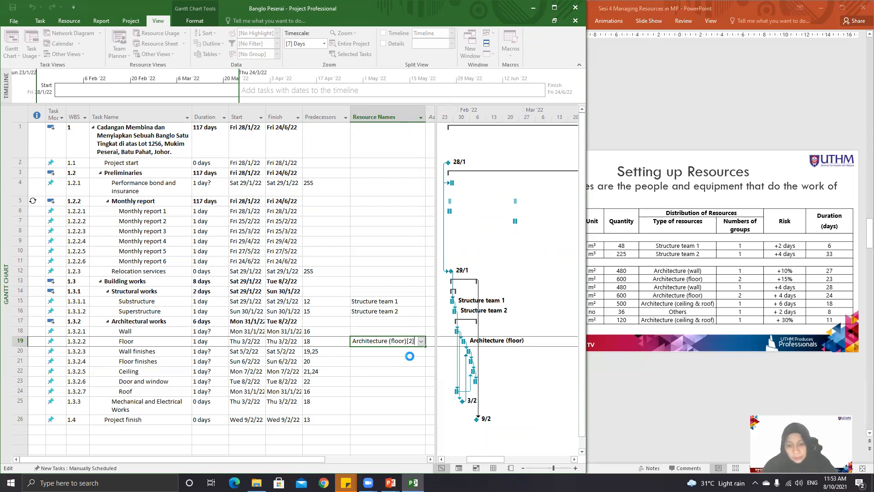
pyautogui.click(410, 360)
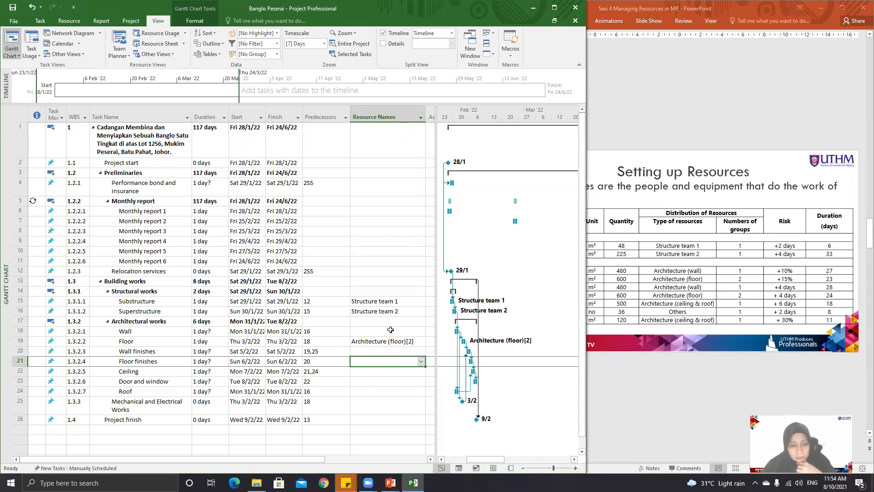
# Assign Architecture (wall) with 1 unit to the Wall task through its Task Information.
pyautogui.click(159, 330)
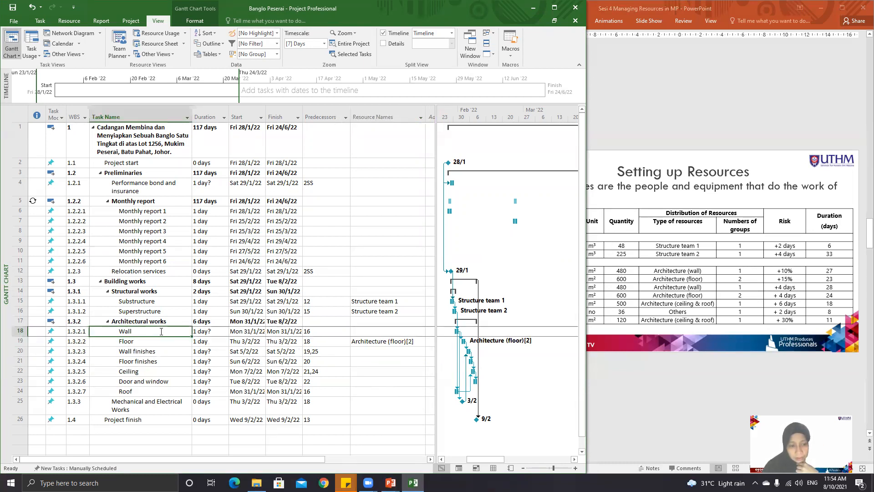
pyautogui.rightClick(162, 332)
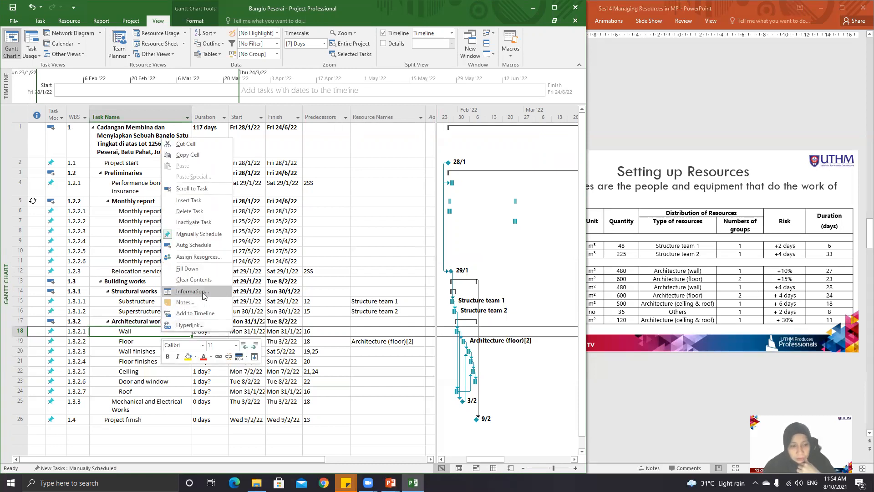
pyautogui.click(204, 291)
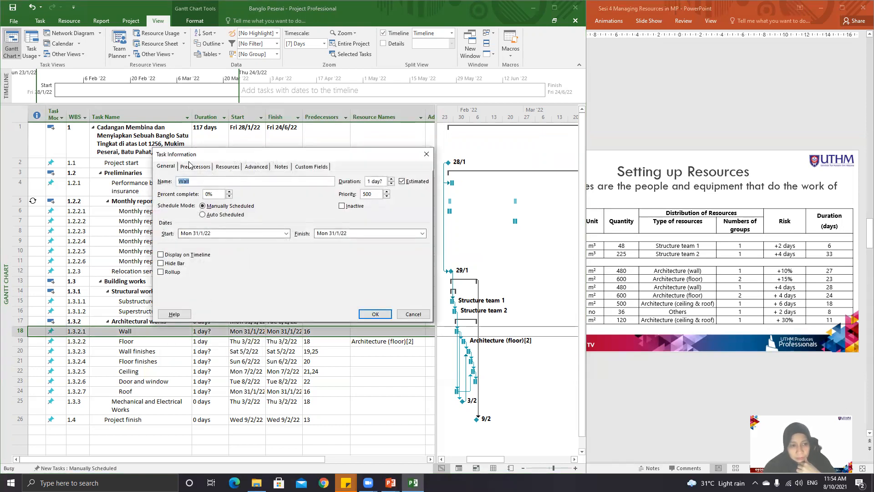
pyautogui.click(238, 168)
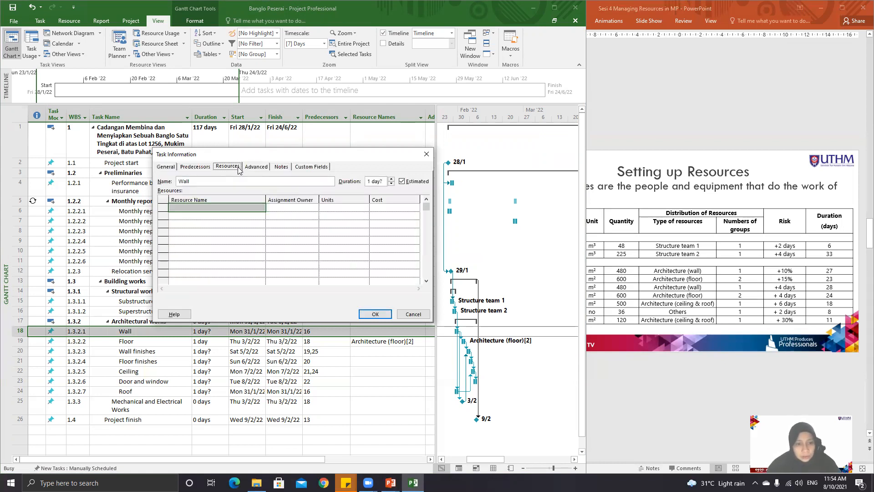
pyautogui.click(259, 208)
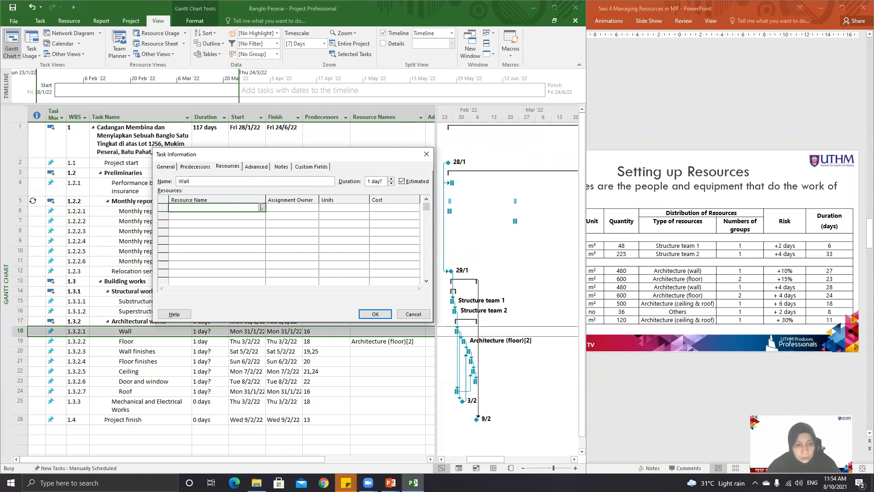
pyautogui.click(262, 209)
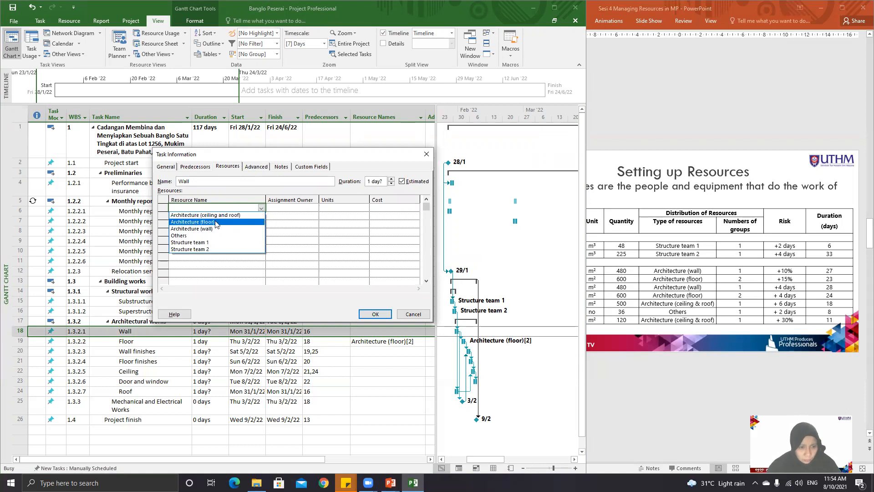
pyautogui.click(214, 229)
pyautogui.click(297, 207)
pyautogui.click(332, 207)
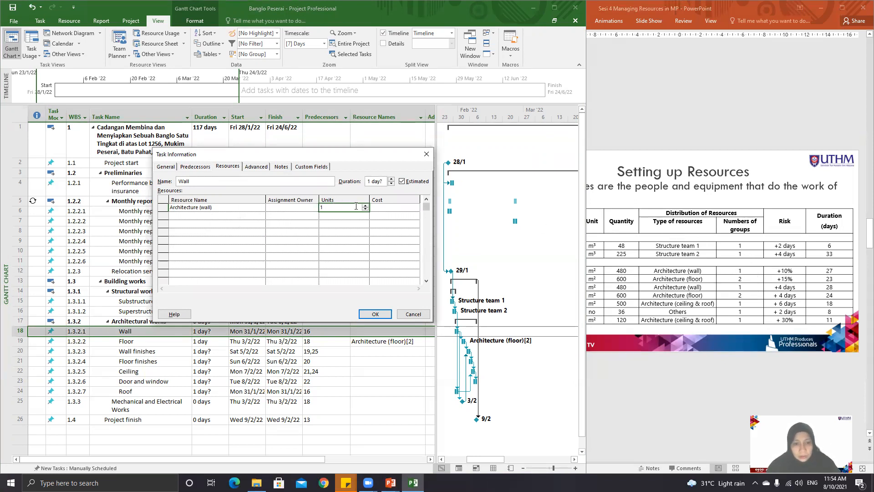
pyautogui.click(375, 314)
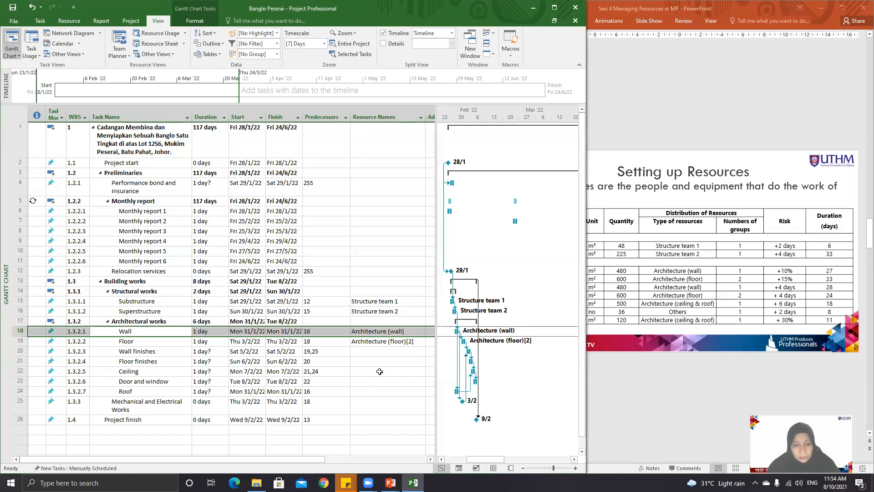
# Check the slide's table and assign Architecture (wall) to the Wall finishes task using Assign Resources.
pyautogui.click(170, 351)
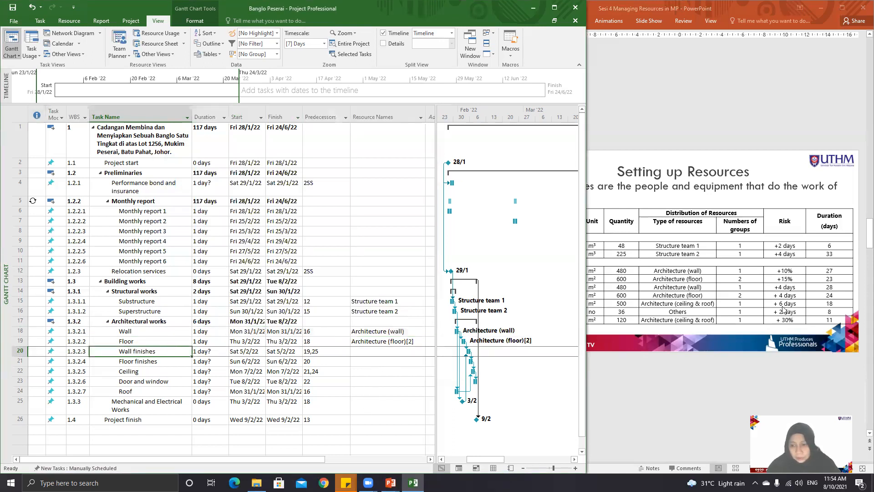
pyautogui.click(702, 296)
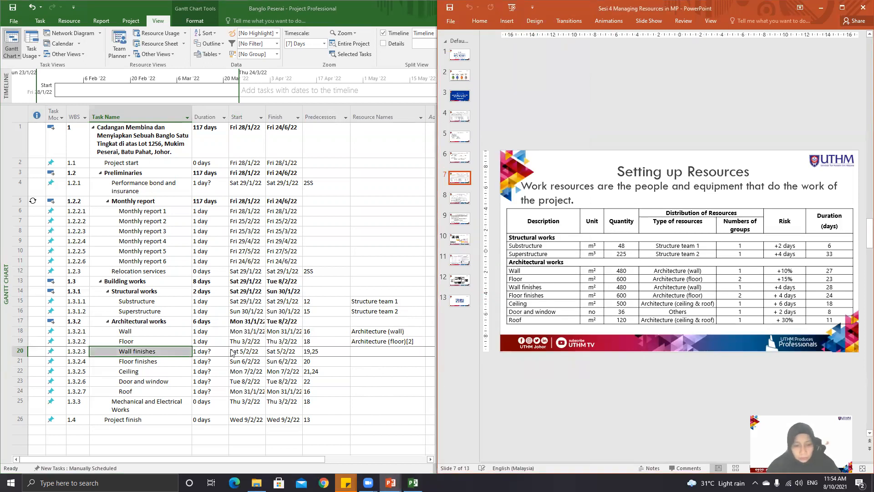
pyautogui.rightClick(179, 354)
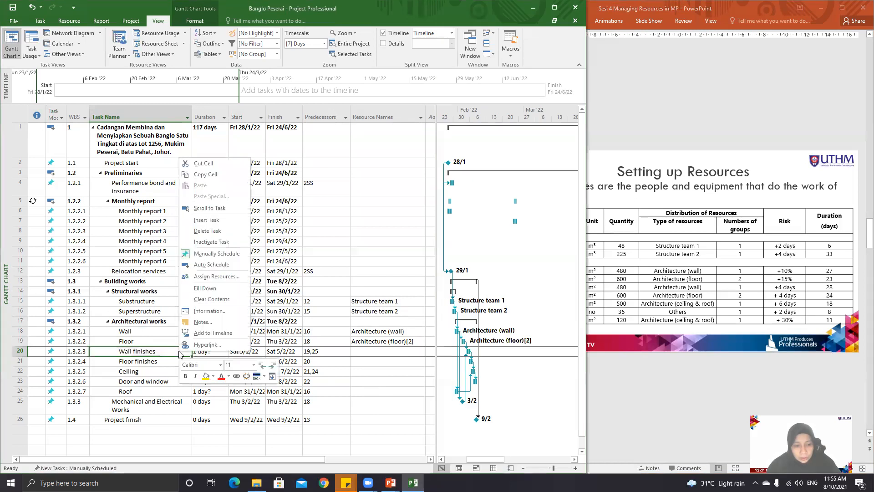
pyautogui.click(217, 278)
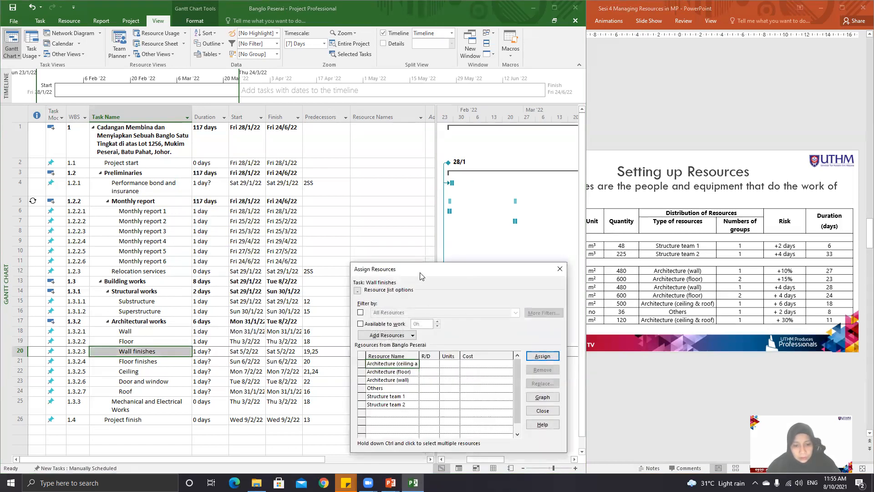
pyautogui.moveTo(424, 269); pyautogui.dragTo(424, 197)
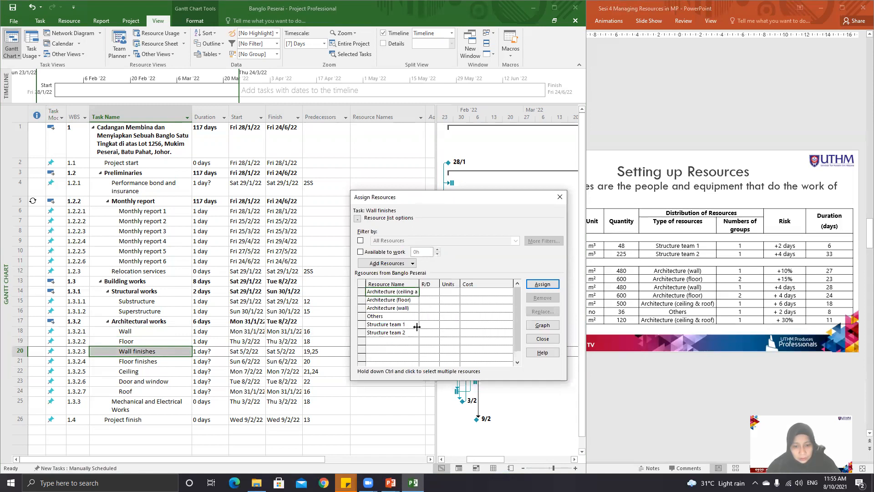
pyautogui.click(433, 308)
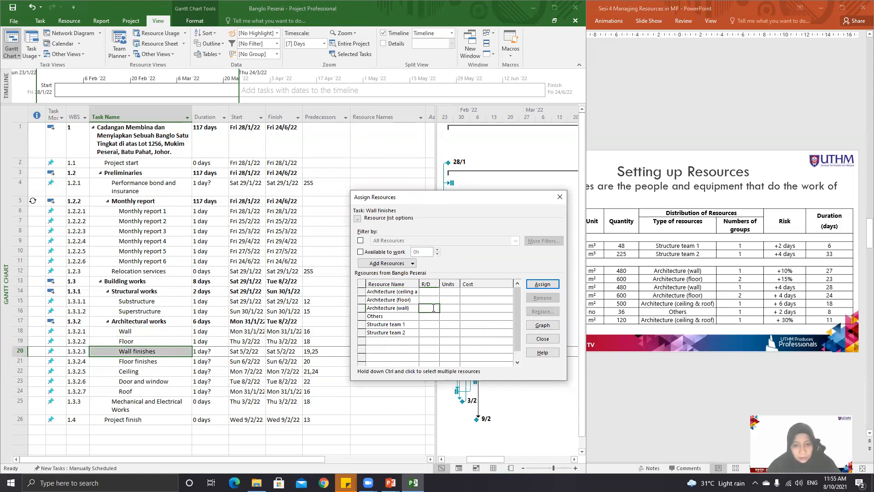
pyautogui.click(550, 284)
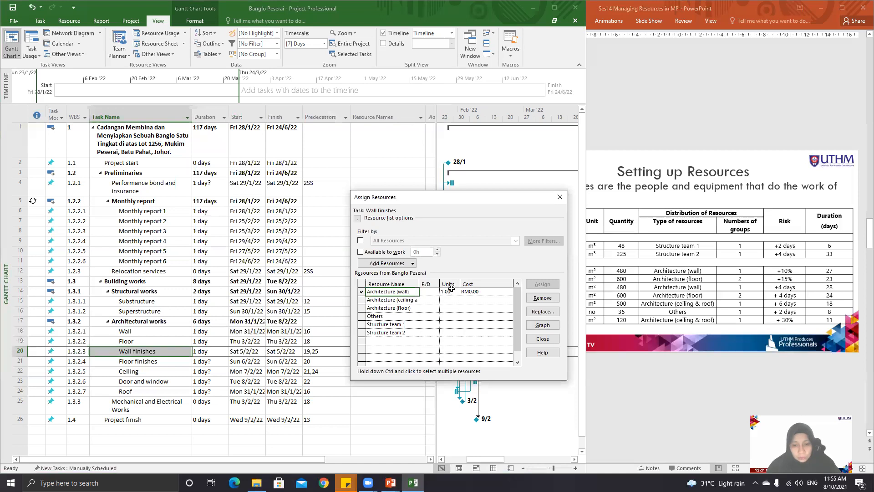
pyautogui.click(538, 340)
pyautogui.click(385, 390)
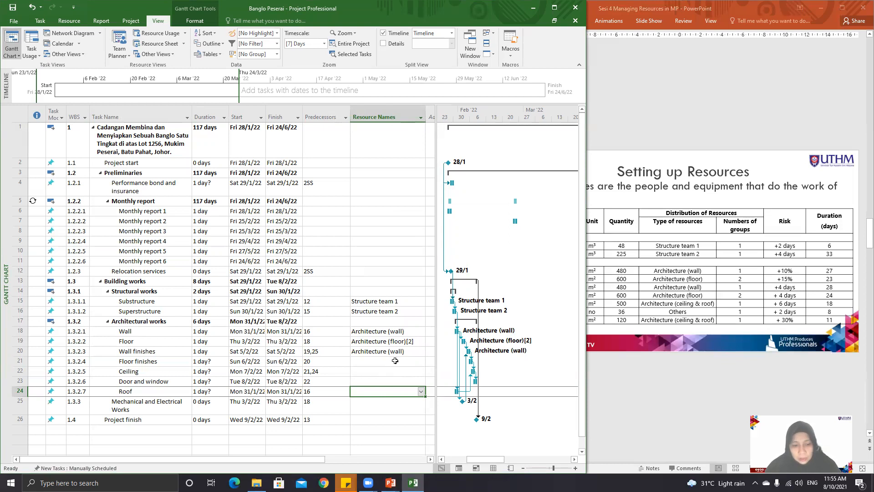
pyautogui.scroll(-3, 395, 361)
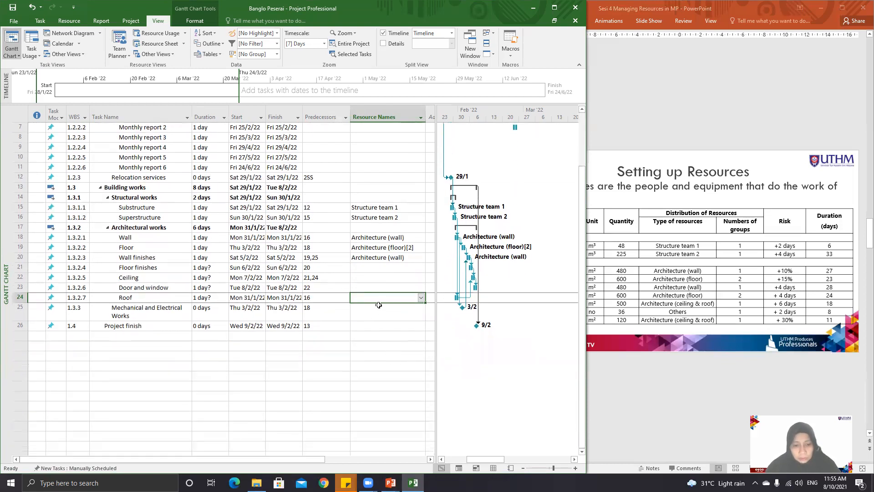
pyautogui.click(403, 270)
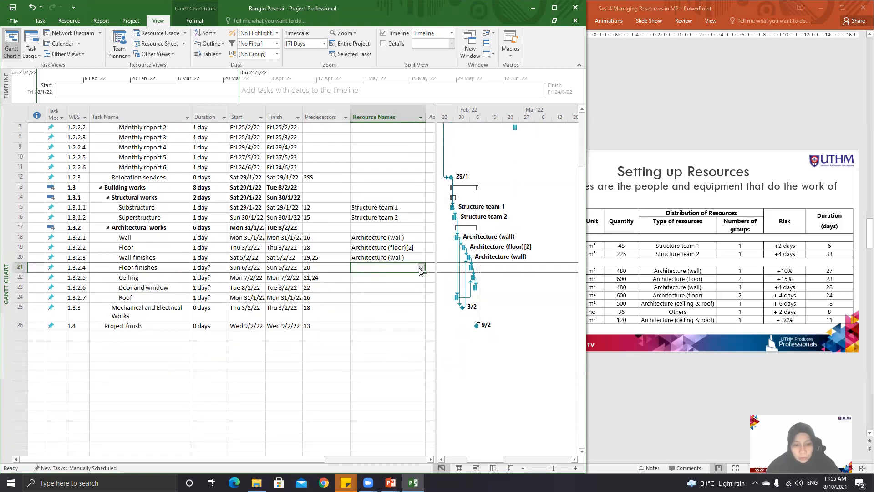
pyautogui.click(421, 269)
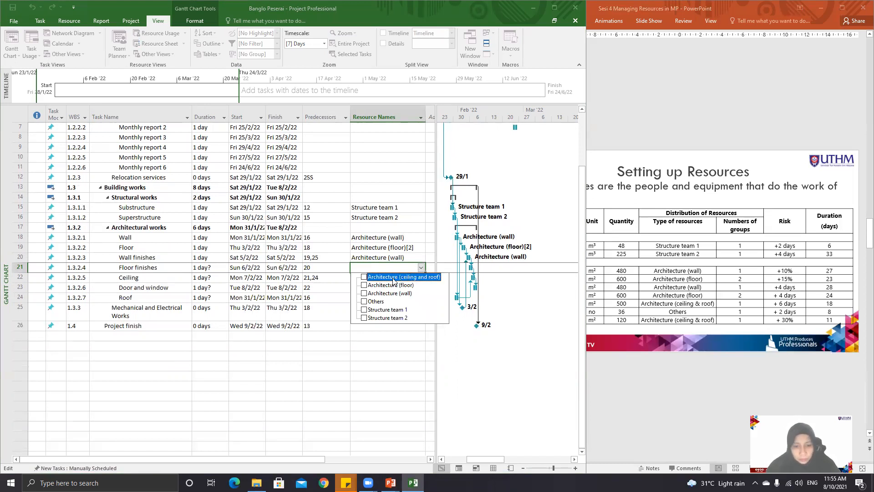
pyautogui.click(365, 286)
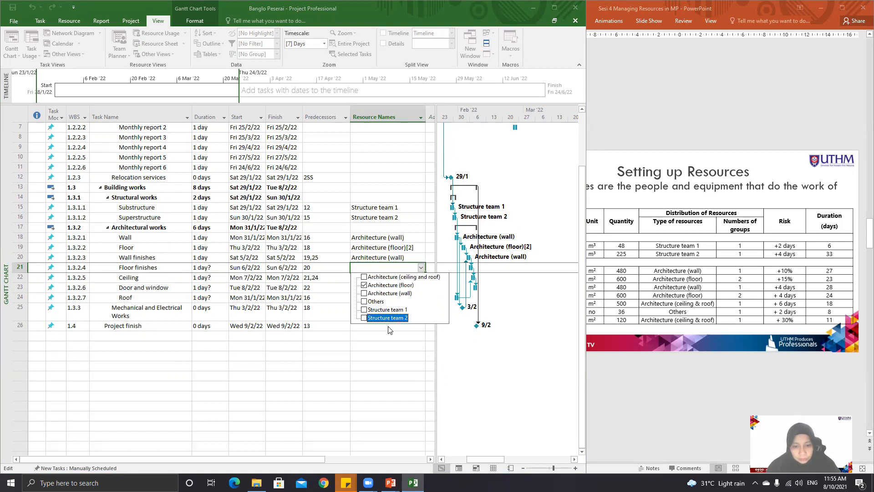
pyautogui.click(397, 316)
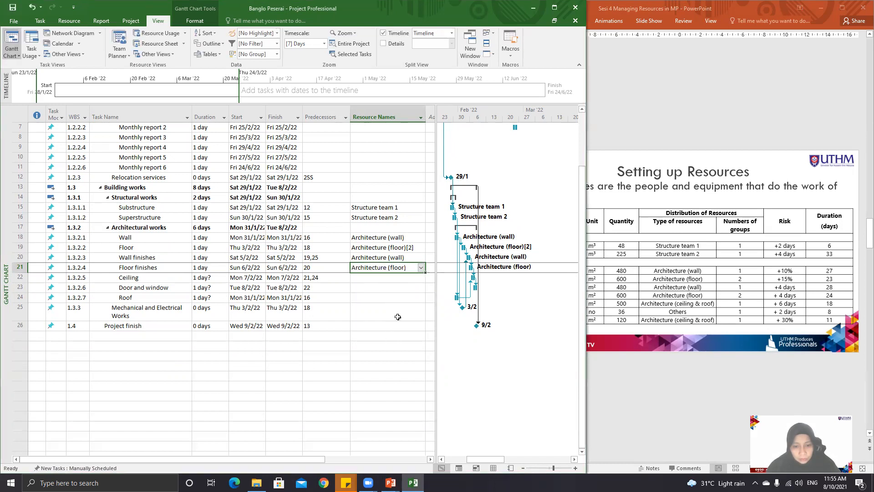
pyautogui.click(422, 268)
pyautogui.click(409, 268)
pyautogui.press('Delete')
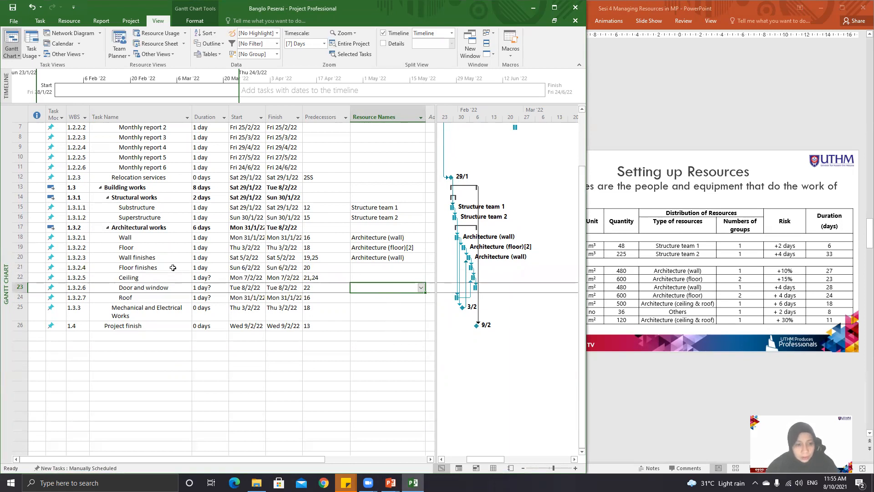
# Assign two units of Architecture (floor) to the Floor finishes task using Assign Resources.
pyautogui.click(173, 270)
pyautogui.rightClick(174, 270)
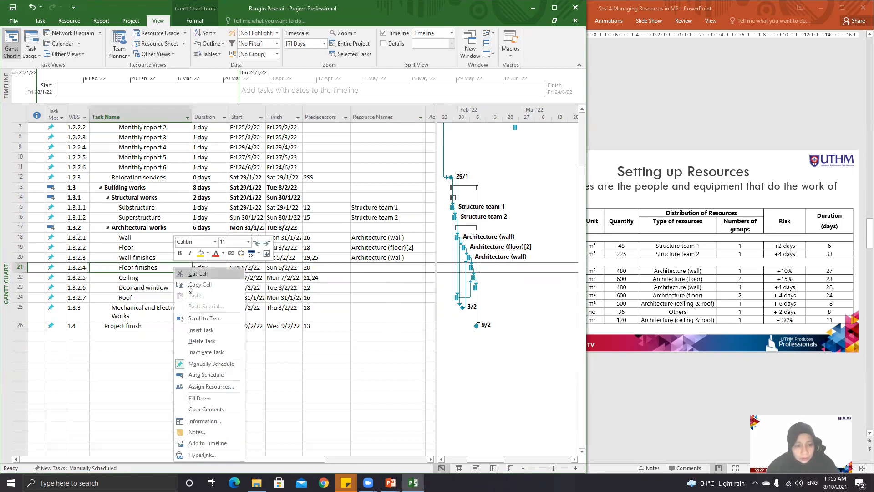
pyautogui.click(207, 380)
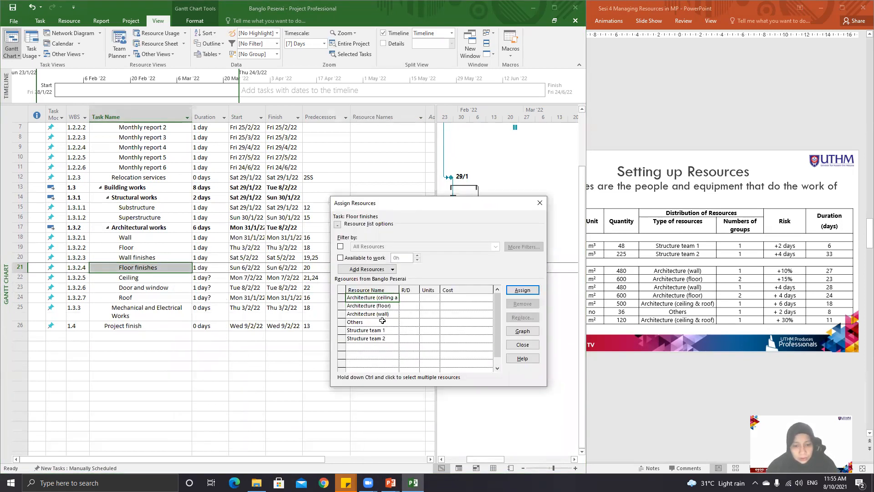
pyautogui.click(391, 308)
pyautogui.click(429, 307)
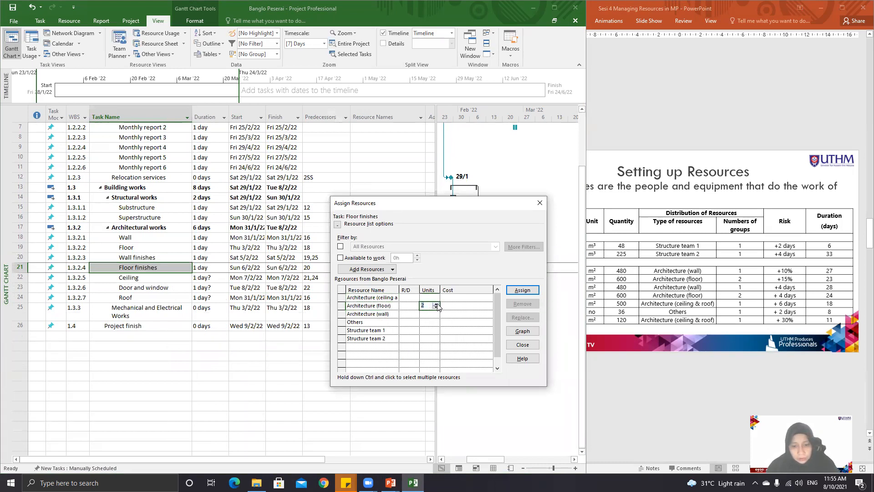
pyautogui.click(519, 291)
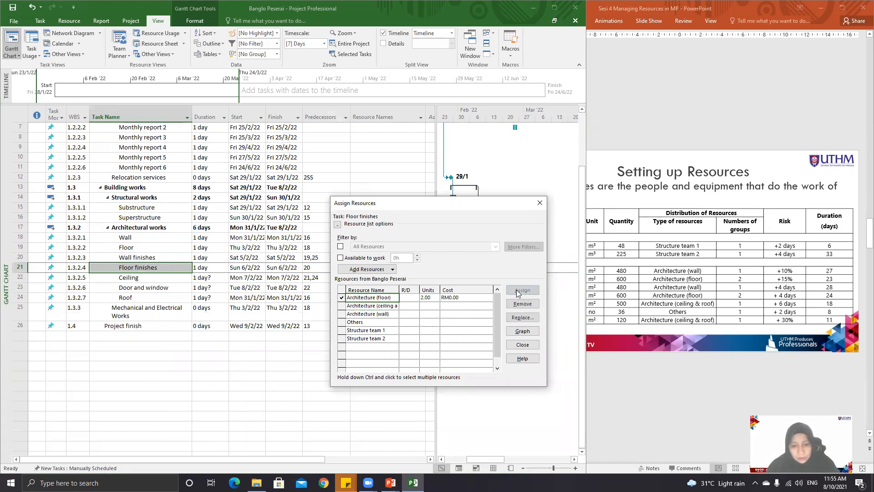
pyautogui.click(515, 348)
pyautogui.click(363, 345)
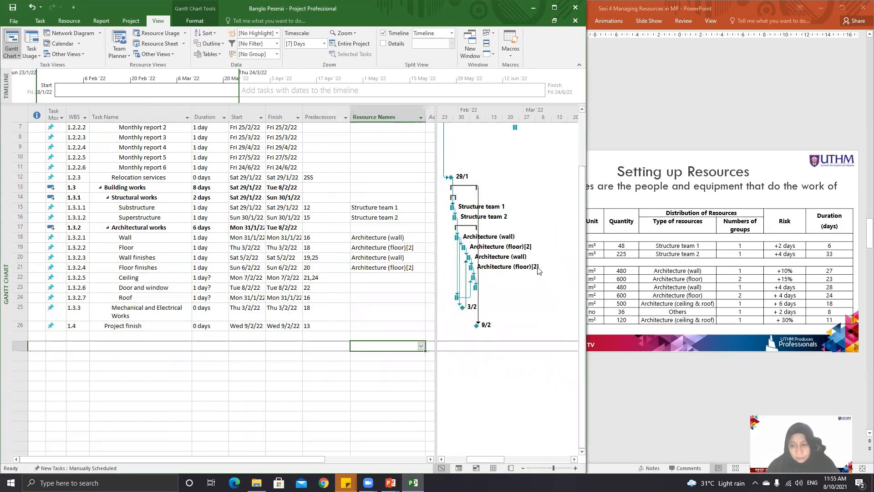
# Assign the Architecture (ceiling and roof) resource to the Ceiling task in its Resource Names cell.
pyautogui.click(406, 279)
pyautogui.click(421, 278)
pyautogui.click(365, 287)
pyautogui.click(383, 378)
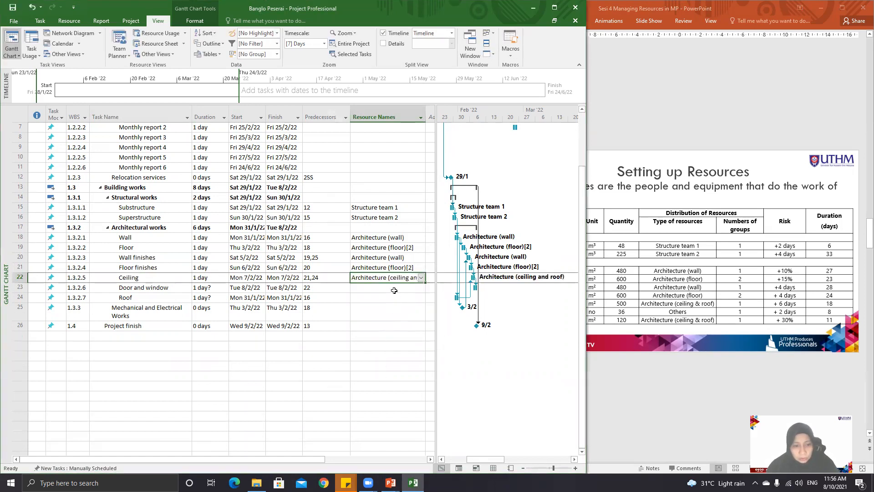
# Assign the Others resource to the Door and window task in its Resource Names cell.
pyautogui.click(393, 289)
pyautogui.click(421, 288)
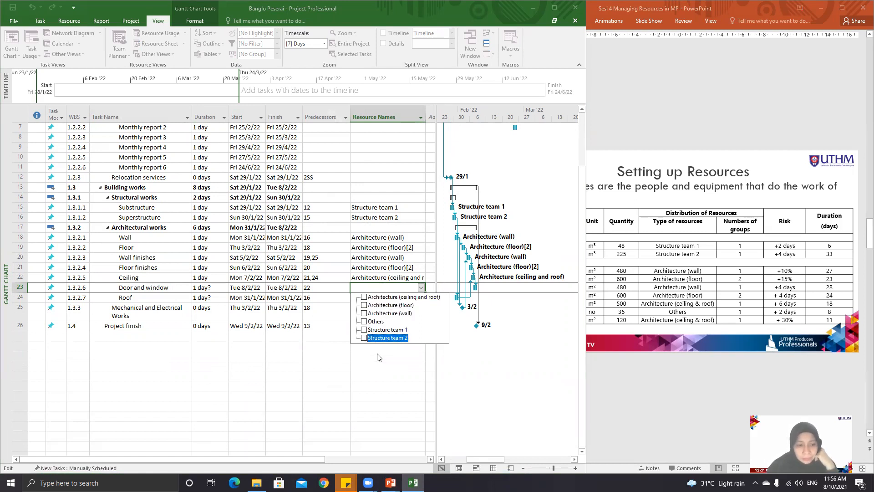
pyautogui.press('Return')
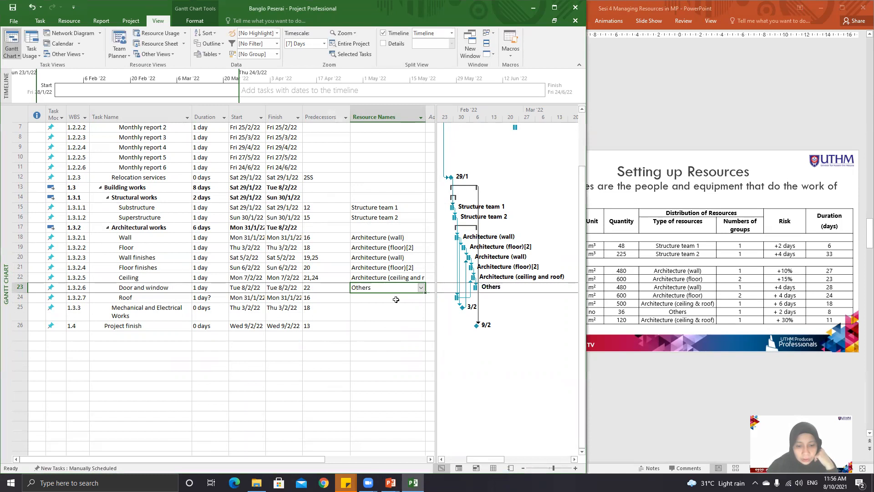
# Assign the Architecture (ceiling and roof) resource to the Roof task and save the project.
pyautogui.click(397, 294)
pyautogui.click(420, 298)
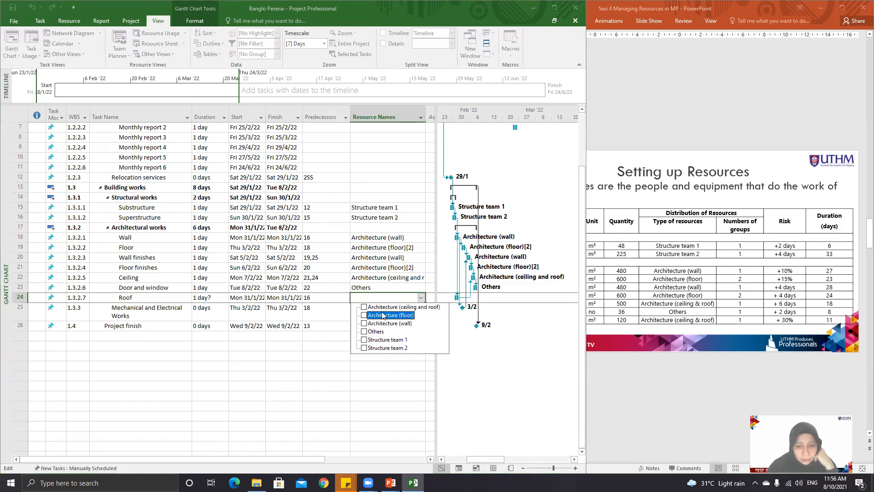
pyautogui.click(364, 308)
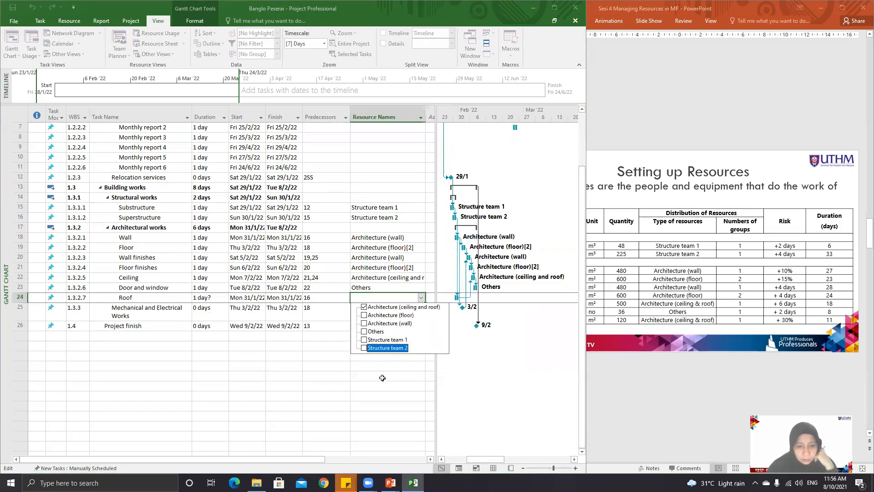
pyautogui.press('Return')
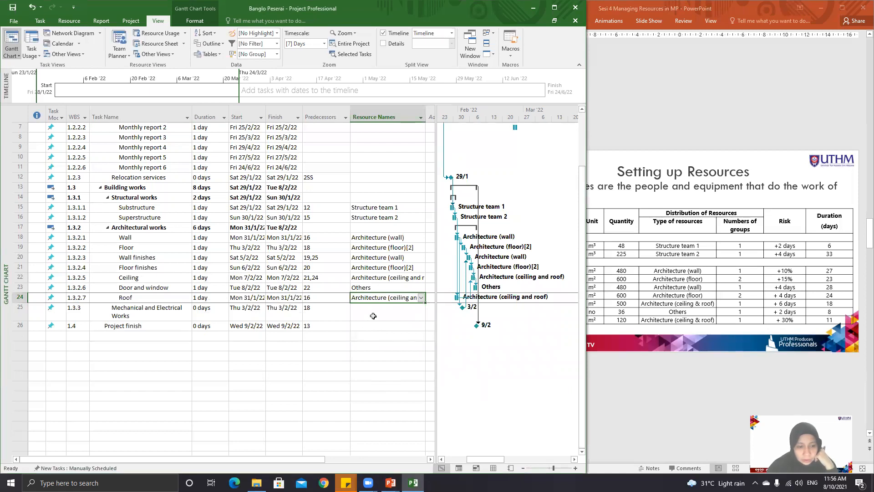
pyautogui.click(388, 365)
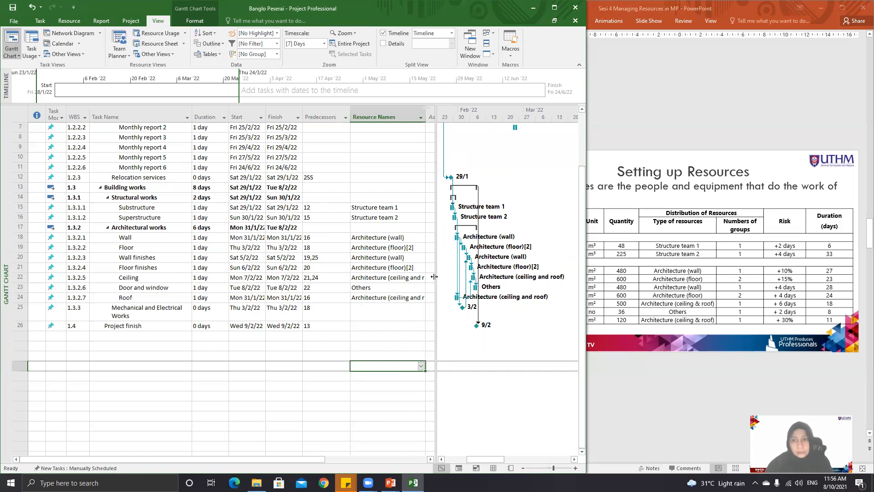
pyautogui.click(13, 7)
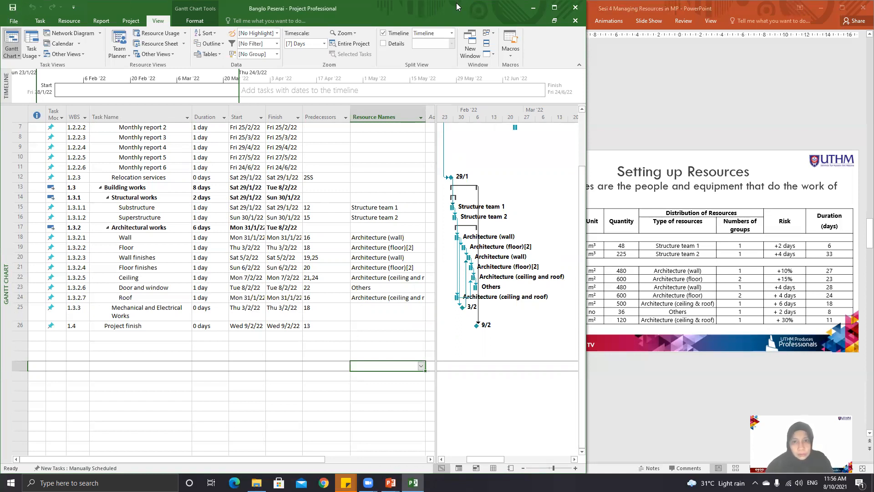
# Switch to the full-size PowerPoint presentation and look through slides 3 to 5, ending on Duration Estimation.
pyautogui.click(533, 7)
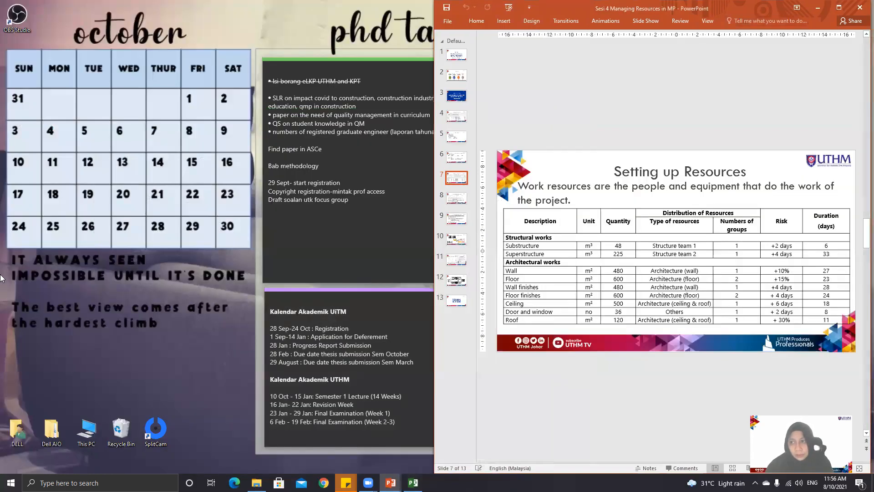
pyautogui.click(839, 8)
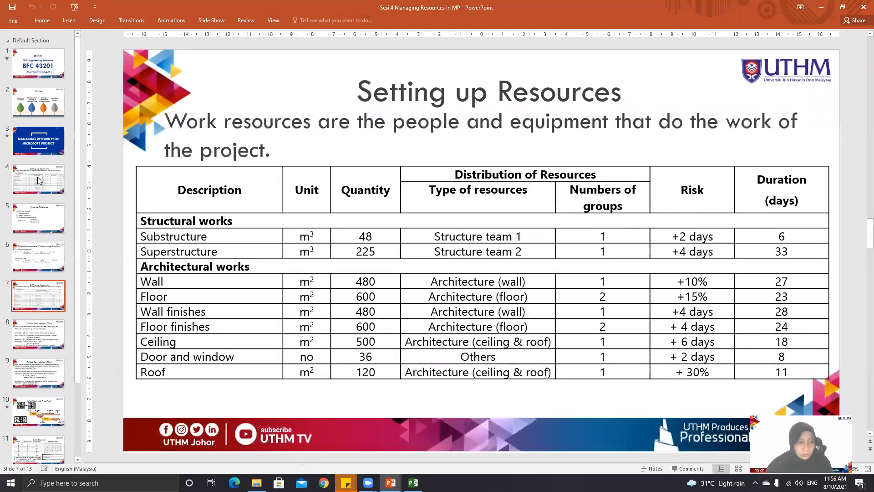
pyautogui.click(42, 221)
pyautogui.click(35, 182)
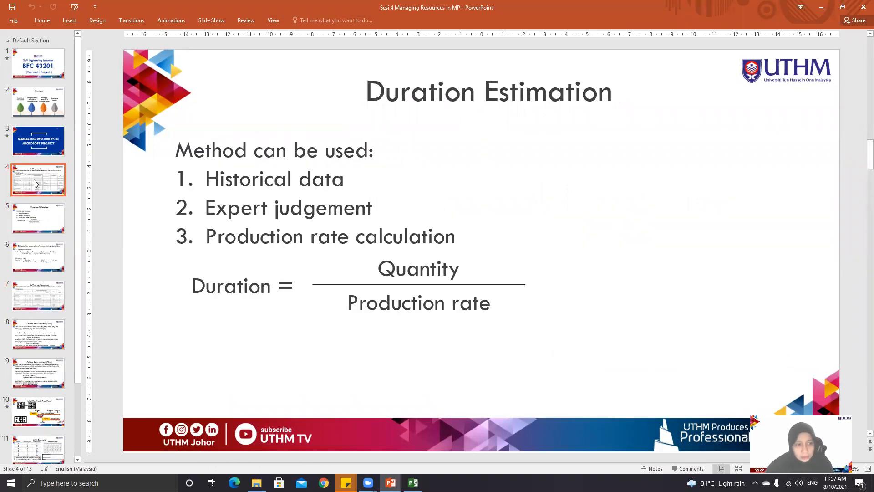
pyautogui.click(42, 143)
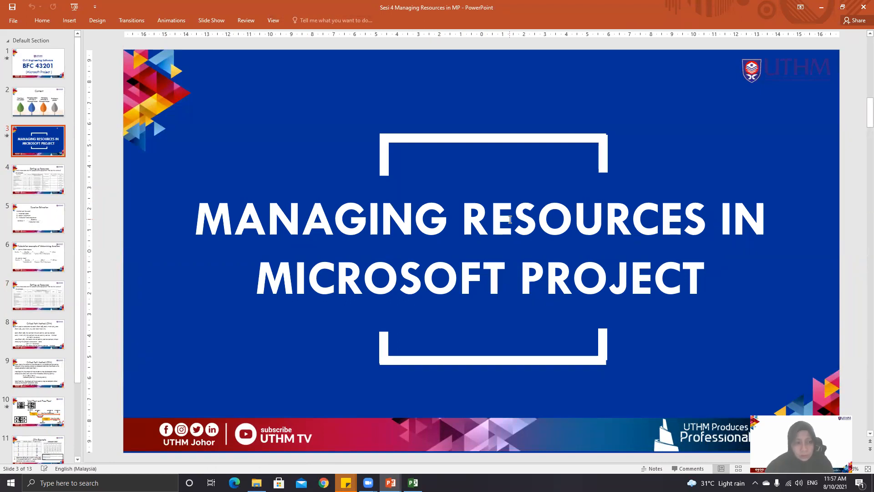
pyautogui.click(45, 222)
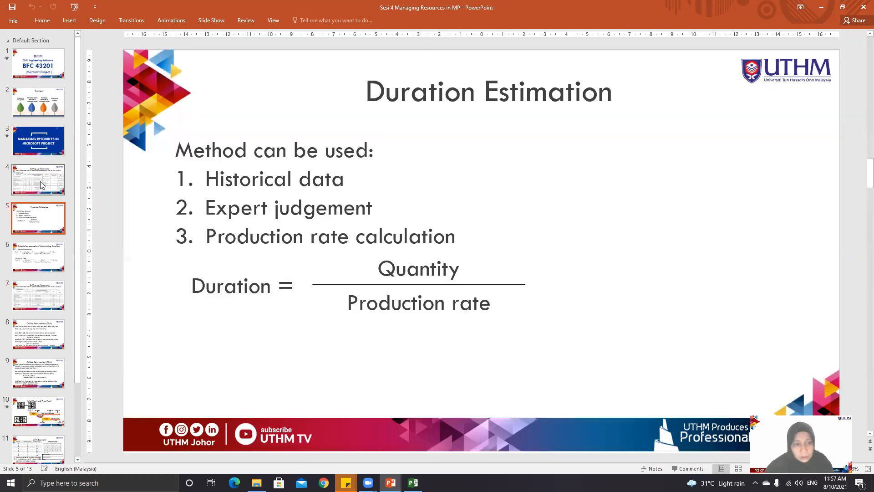
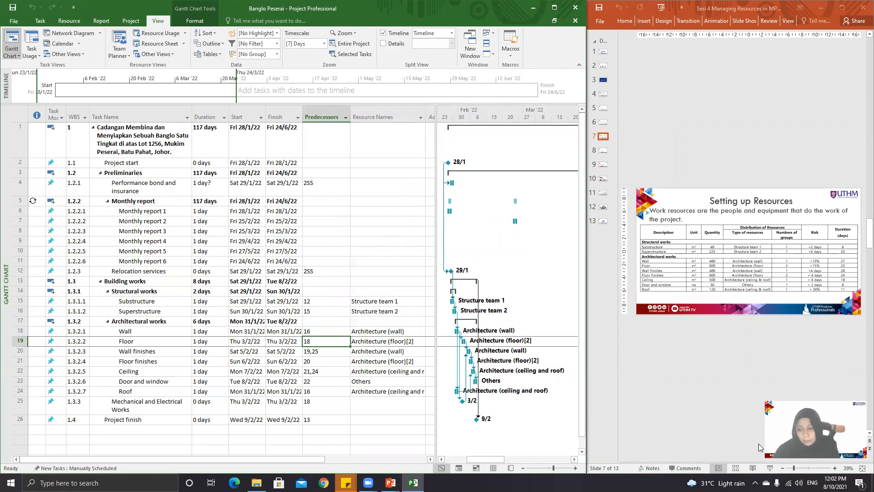
# Check the Duration column in slide 7's table and set the Substructure task's duration to 6 days in the Gantt Chart.
pyautogui.click(805, 469)
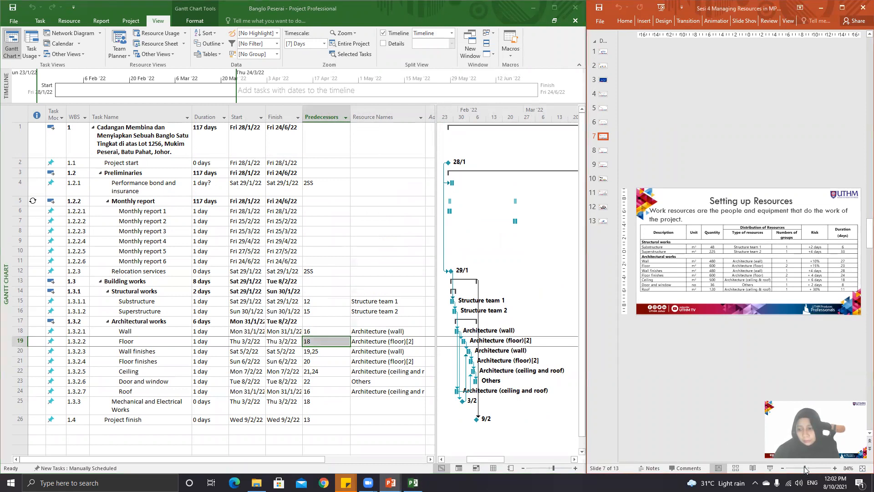
pyautogui.click(798, 469)
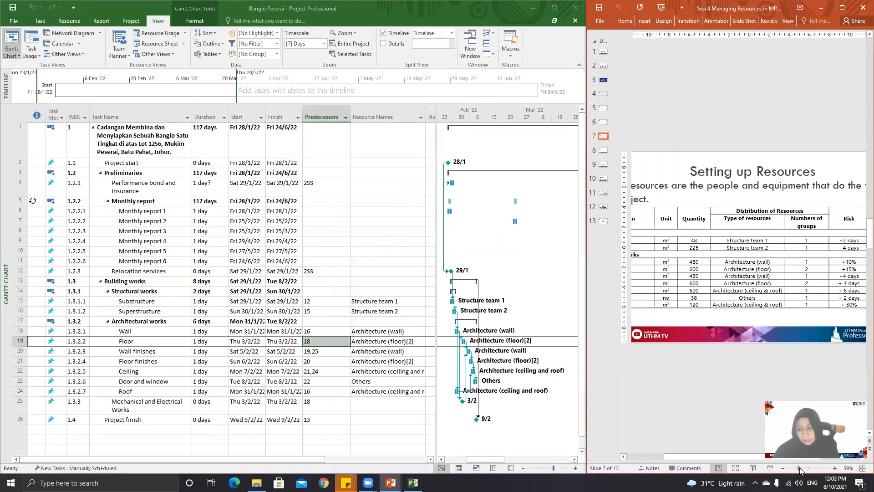
pyautogui.moveTo(753, 456)
pyautogui.mouseDown()
pyautogui.moveTo(743, 454)
pyautogui.moveTo(755, 457)
pyautogui.mouseUp()
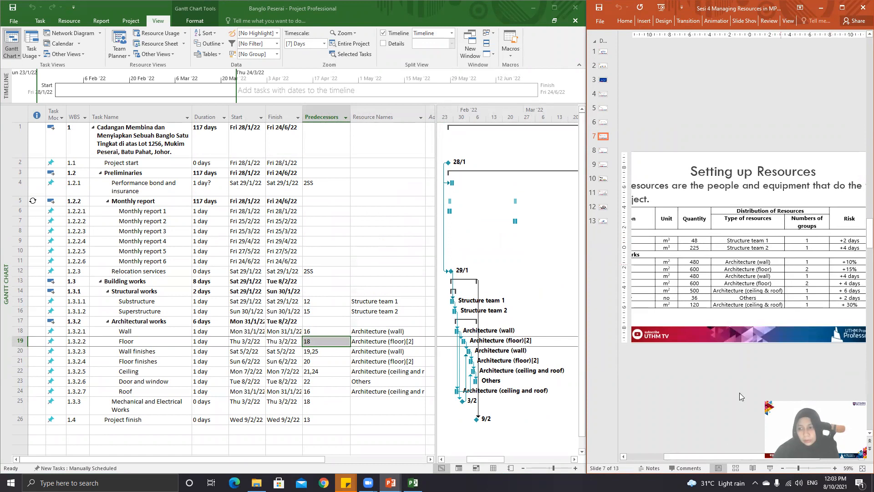
pyautogui.moveTo(708, 458); pyautogui.dragTo(761, 451)
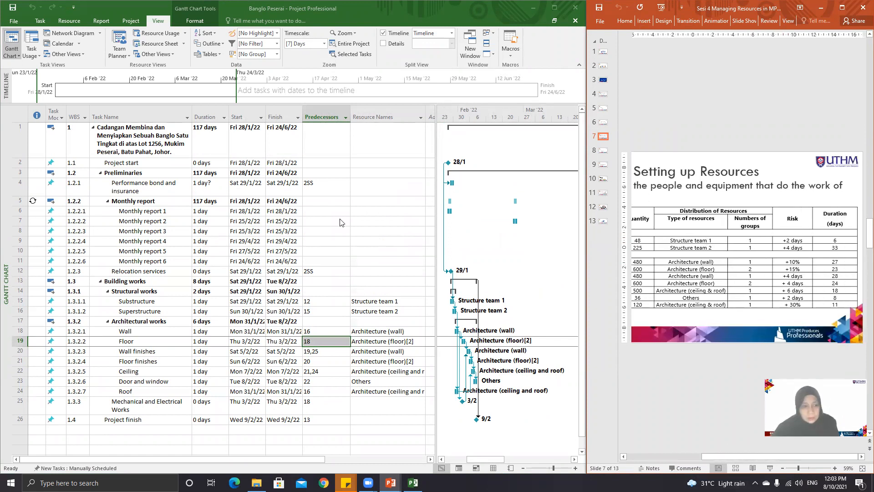
pyautogui.click(210, 302)
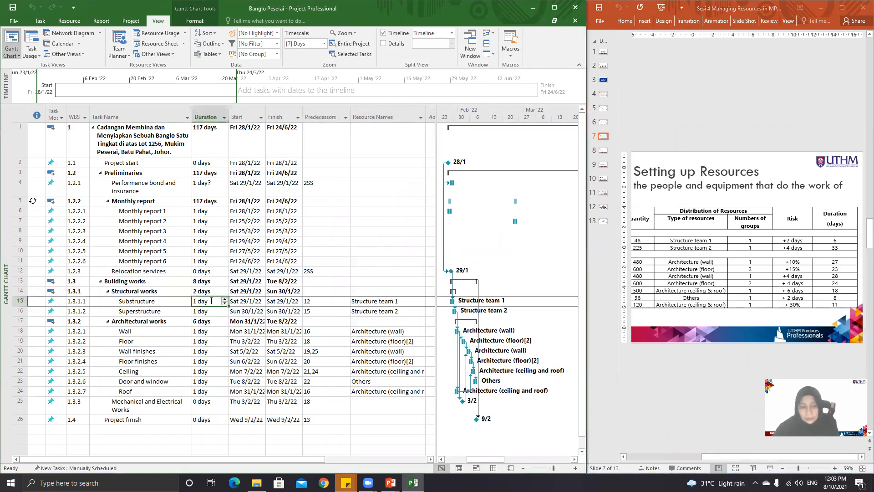
pyautogui.write('6')
pyautogui.press('Return')
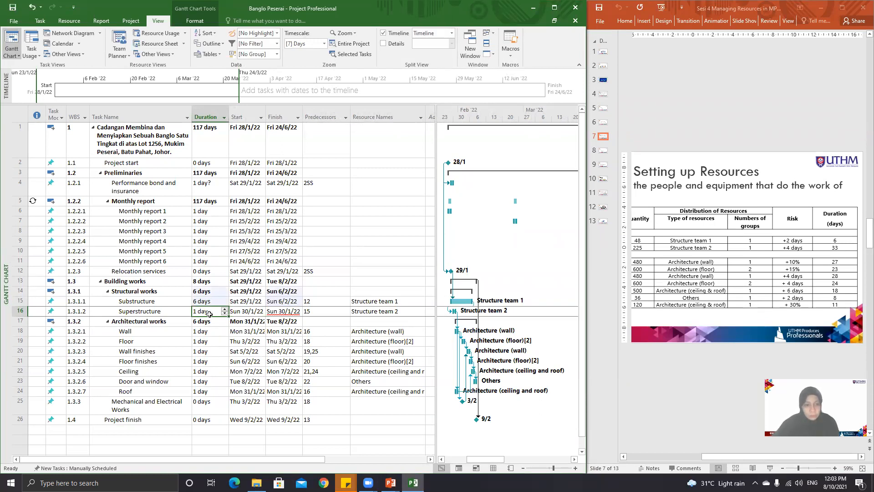
# Try an estimated duration of 6 days for the Performance bond and insurance task, keeping its question mark, and undo that change.
pyautogui.click(209, 188)
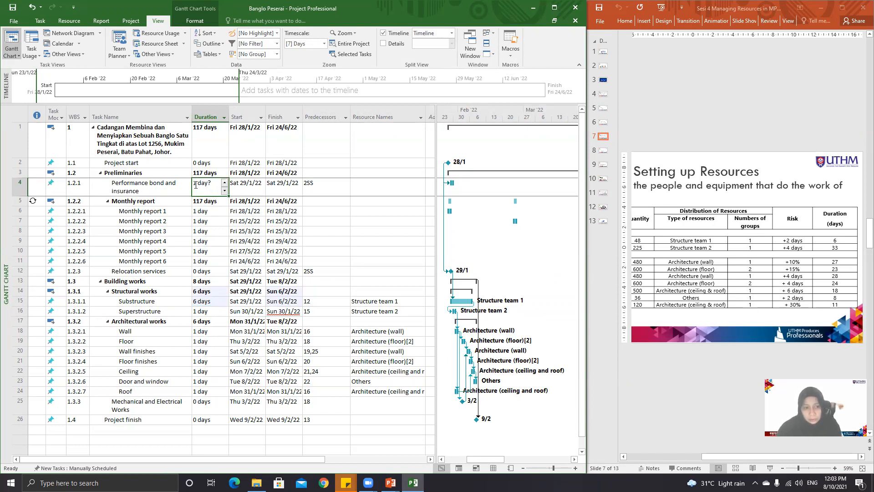
pyautogui.click(196, 183)
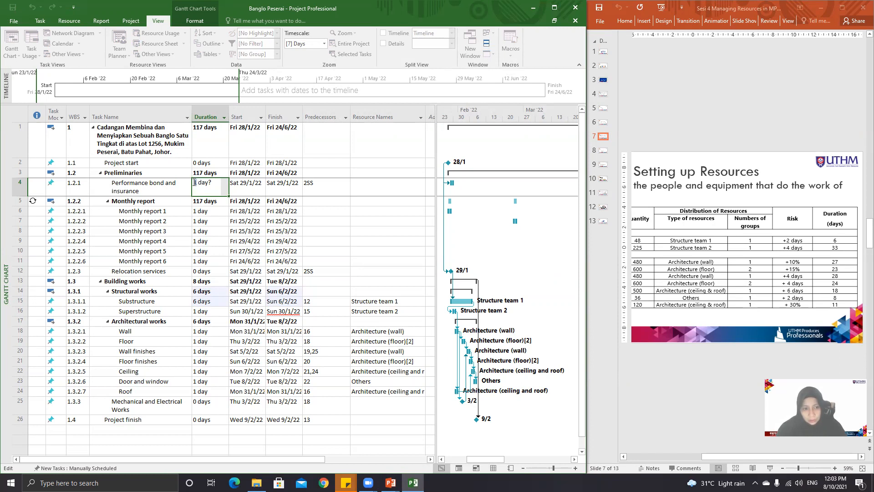
pyautogui.press('BackSpace')
pyautogui.write('6')
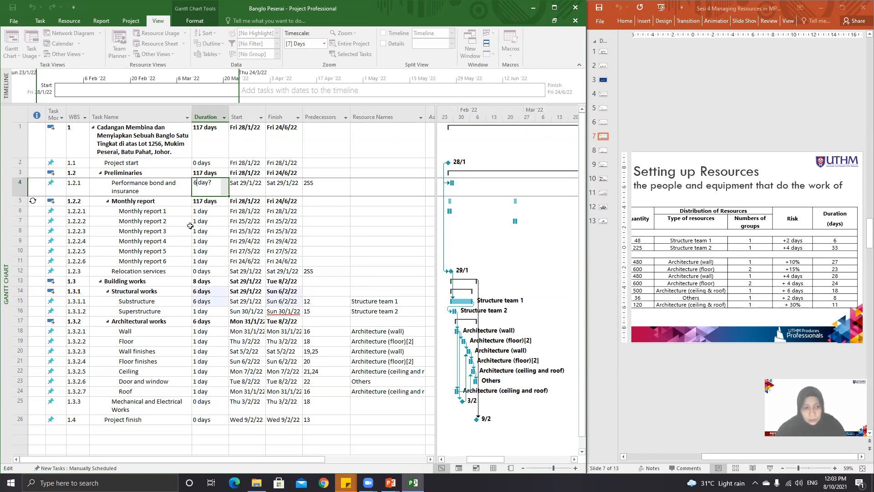
pyautogui.click(210, 241)
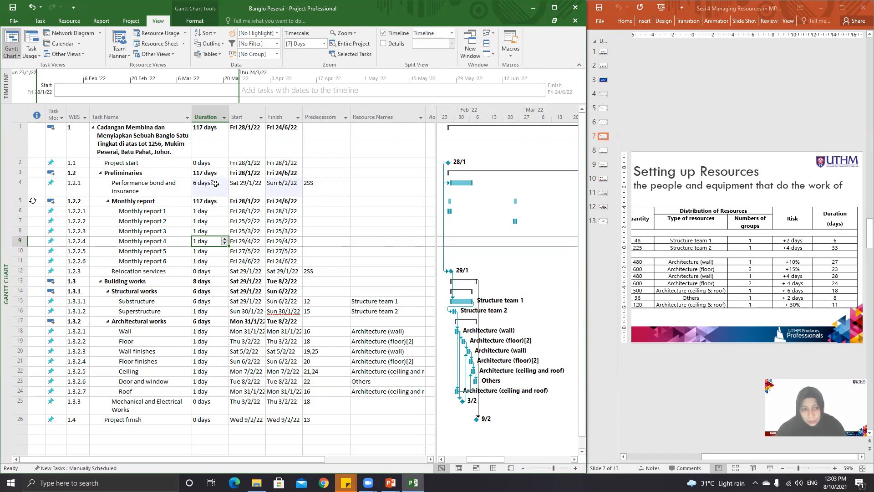
pyautogui.click(216, 183)
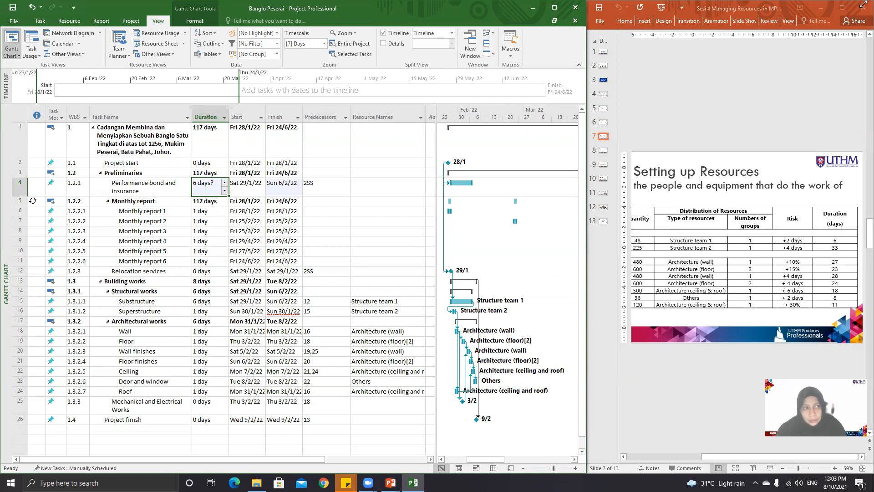
pyautogui.click(32, 7)
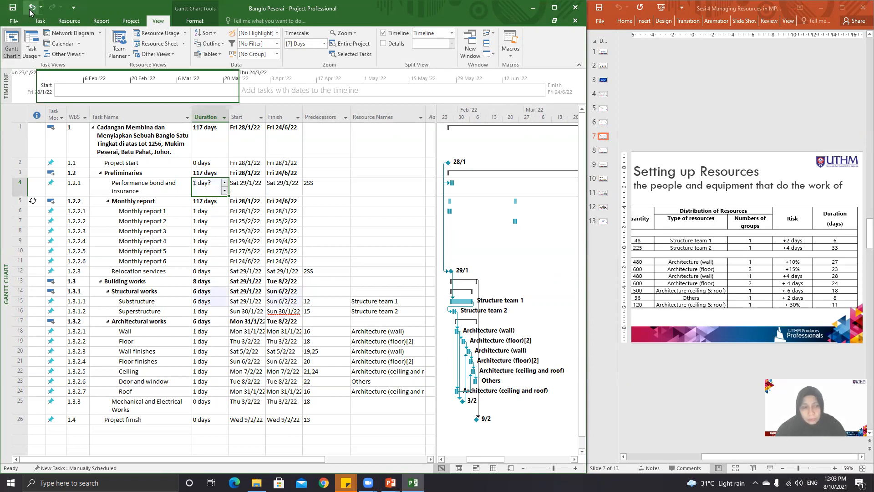
# Set the Superstructure task's duration to 33 days, as given in the slide's table.
pyautogui.click(198, 341)
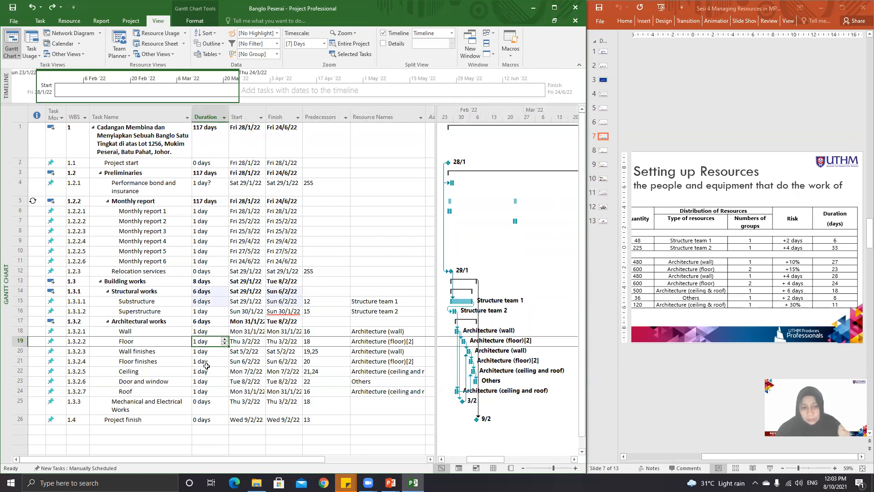
pyautogui.click(216, 311)
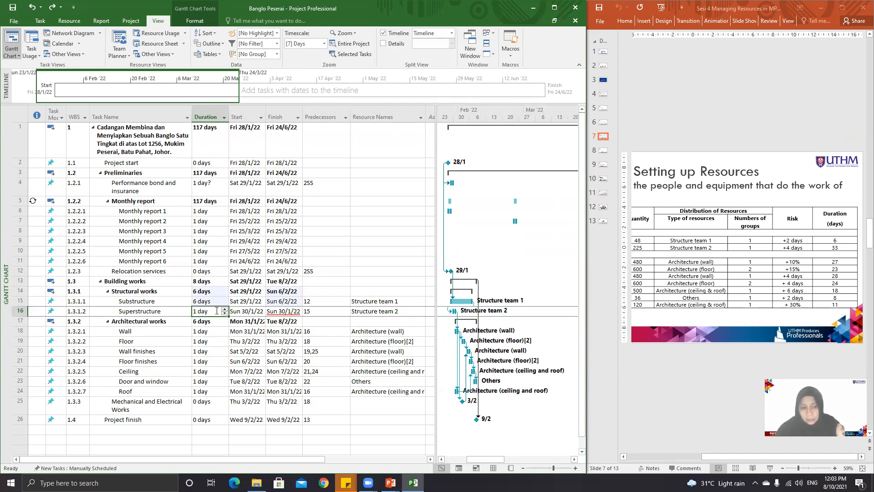
pyautogui.write('33')
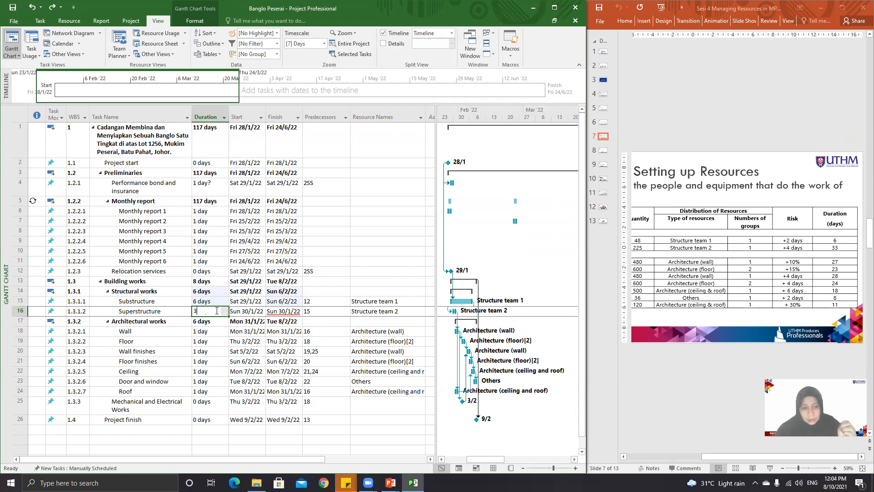
pyautogui.press('Return')
pyautogui.press('Down')
pyautogui.press('Down')
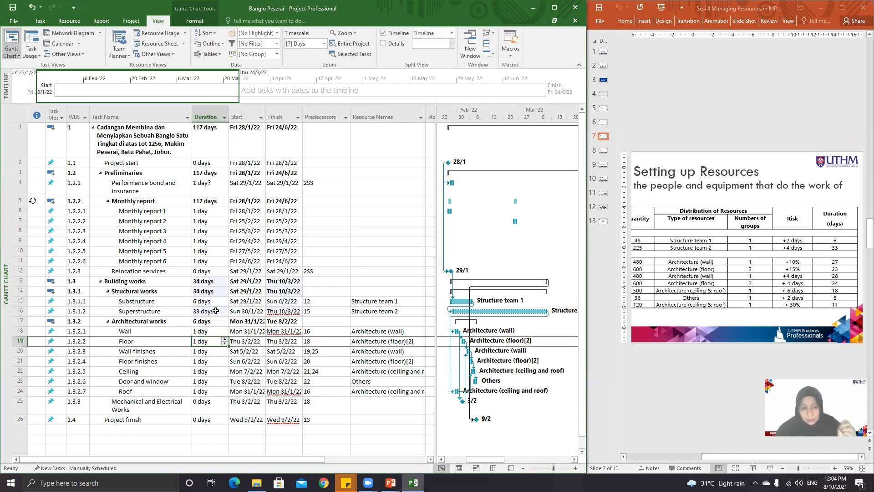
# Compare the durations of the summary tasks, such as Structural works and Architectural works, with those of Substructure and Superstructure.
pyautogui.press('Up')
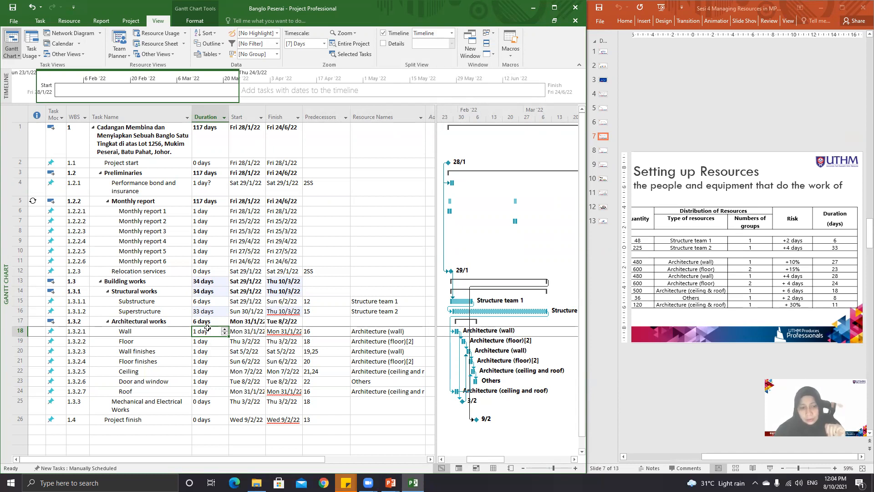
pyautogui.click(213, 321)
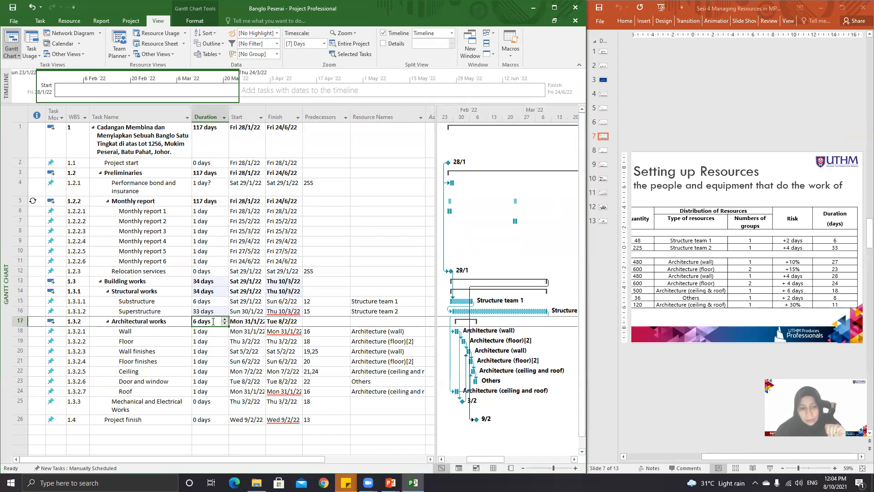
pyautogui.click(160, 322)
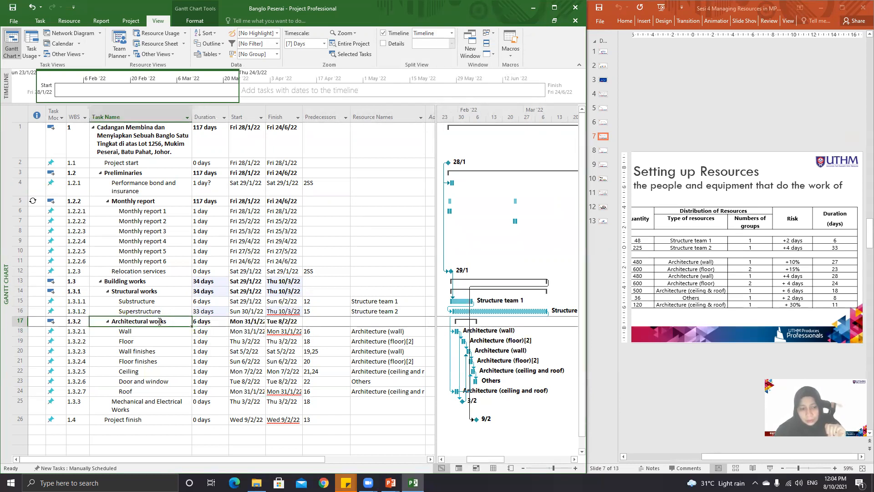
pyautogui.click(212, 292)
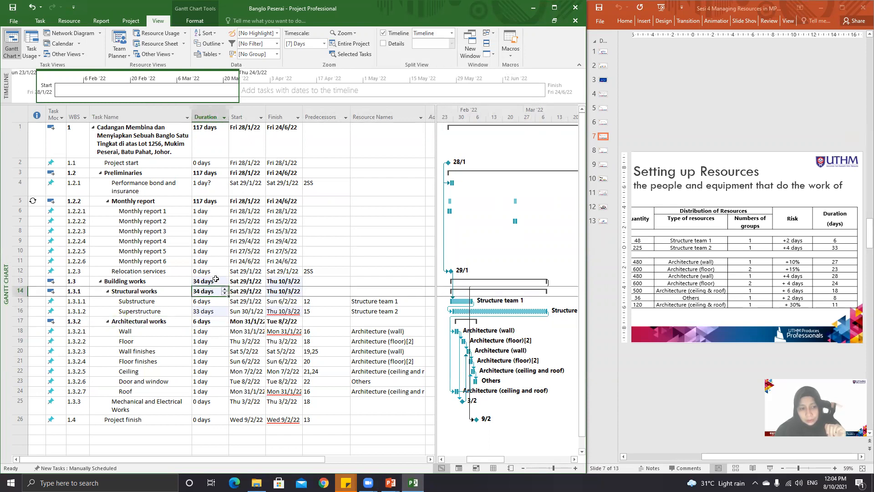
pyautogui.click(216, 278)
pyautogui.click(207, 172)
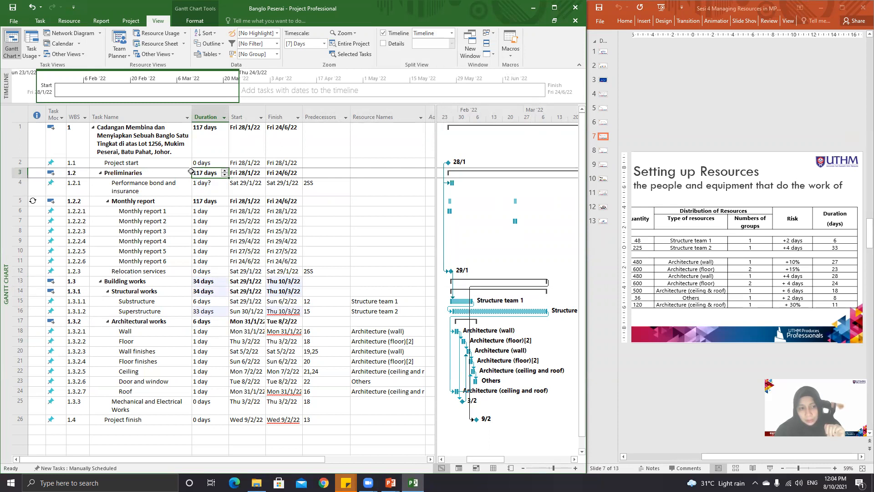
pyautogui.click(209, 302)
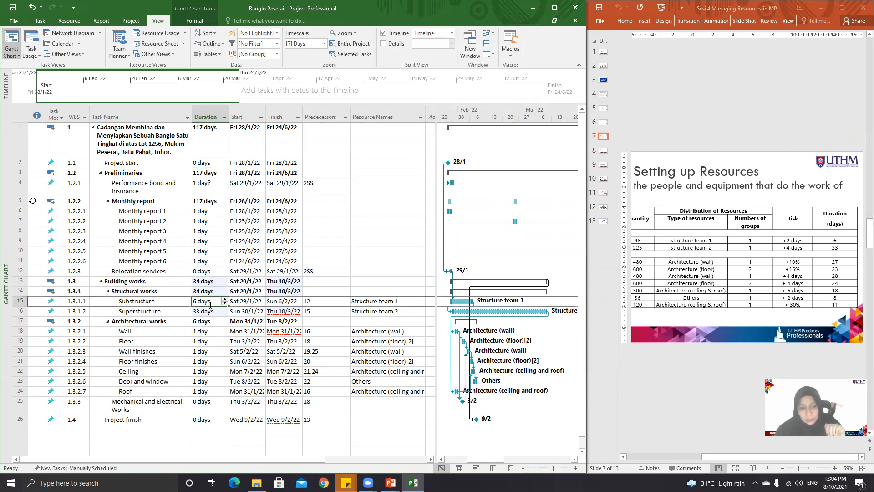
pyautogui.click(210, 312)
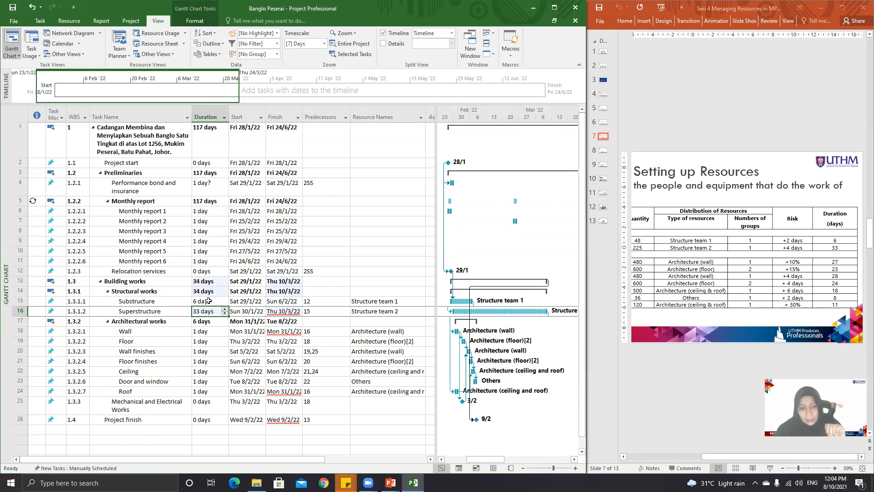
pyautogui.click(204, 301)
pyautogui.press('Up')
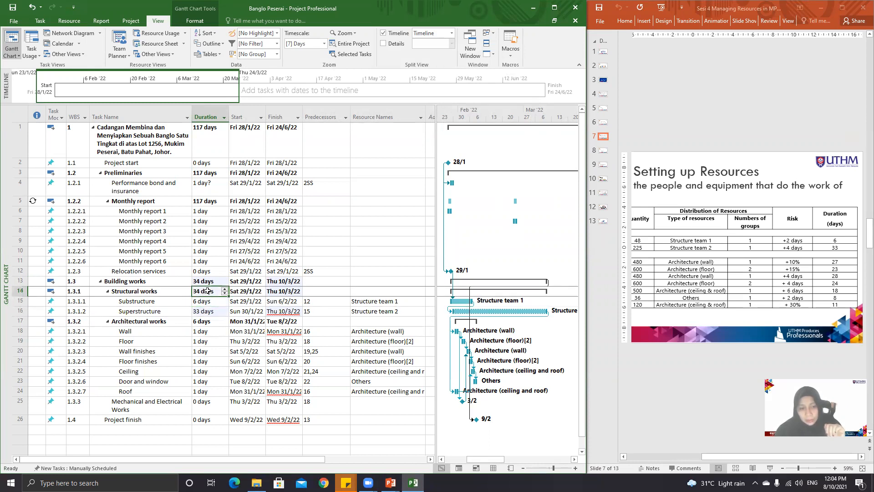
pyautogui.press('Down')
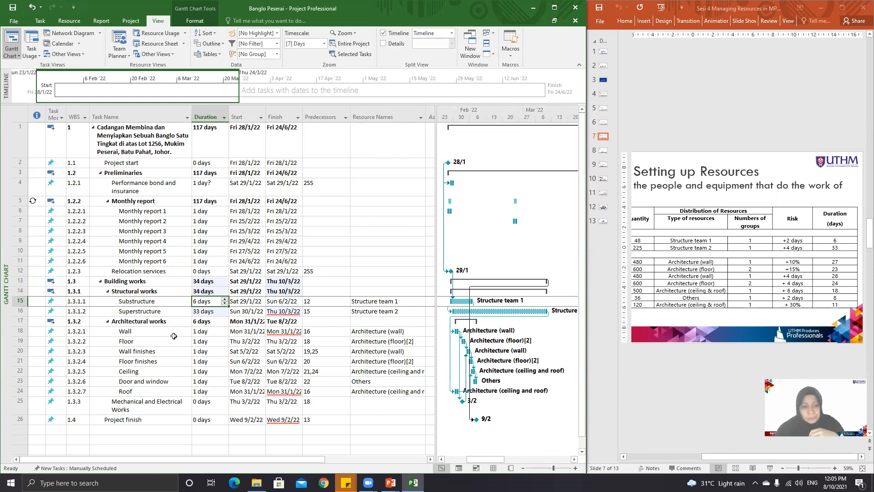
# Set the architectural task durations from the slide's table: Wall 27, Floor 23, Wall finishes 28 and Floor finishes 24 days.
pyautogui.click(206, 331)
pyautogui.write('27')
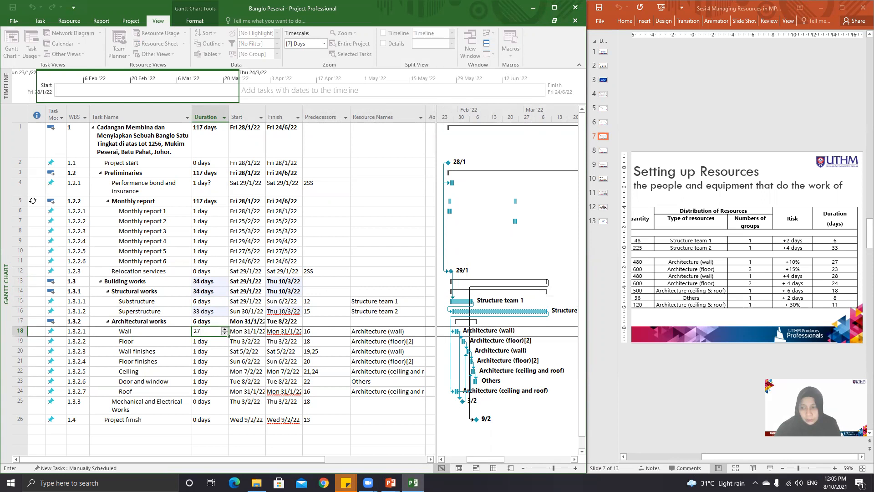
pyautogui.press('Return')
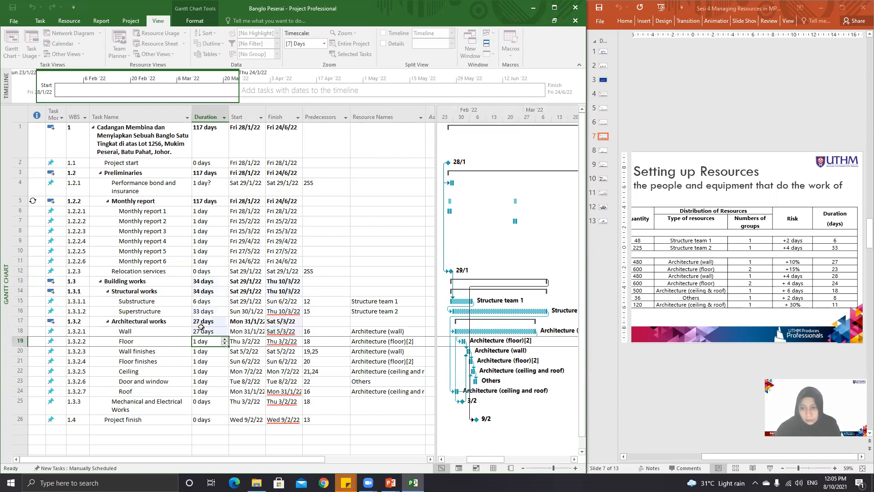
pyautogui.write('23')
pyautogui.press('Return')
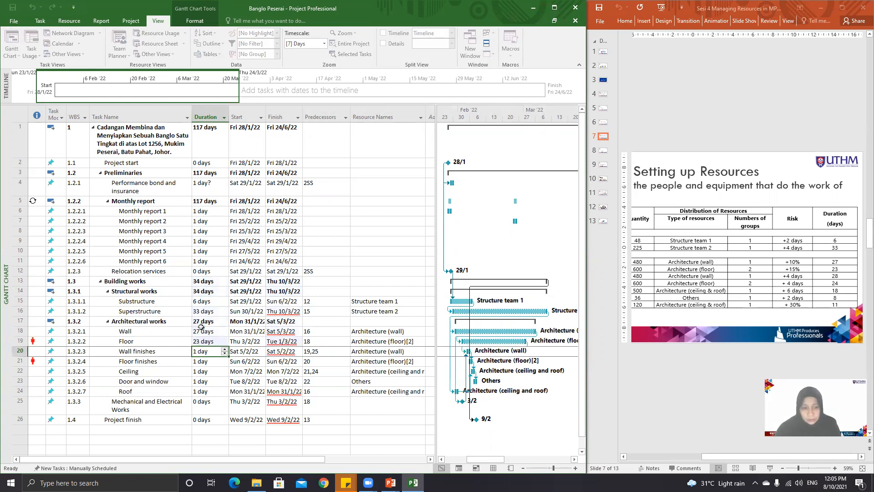
pyautogui.write('28')
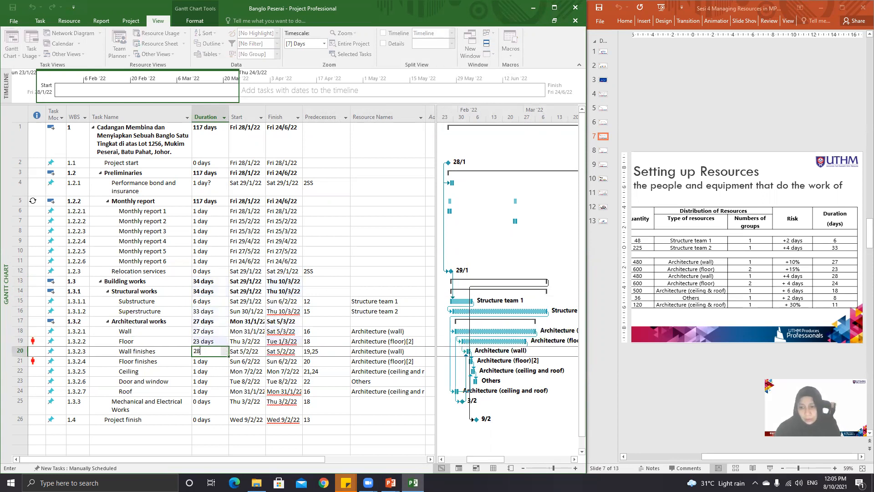
pyautogui.press('Return')
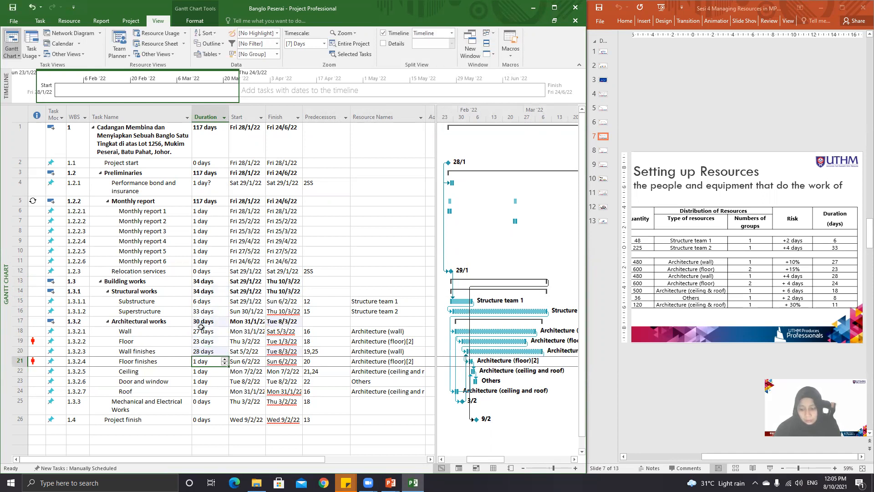
pyautogui.write('24')
pyautogui.press('Return')
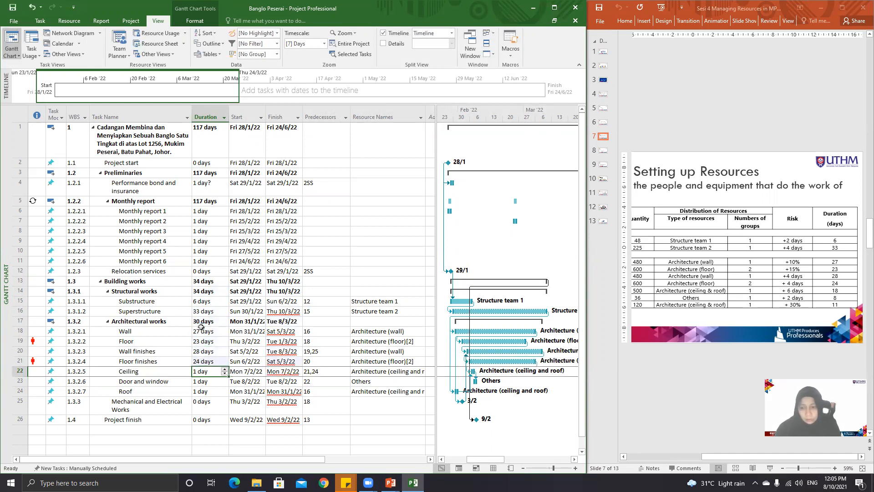
# Set the remaining architectural durations from the slide's table: Ceiling 18, Door and window 8 and Roof 11 days.
pyautogui.write('18')
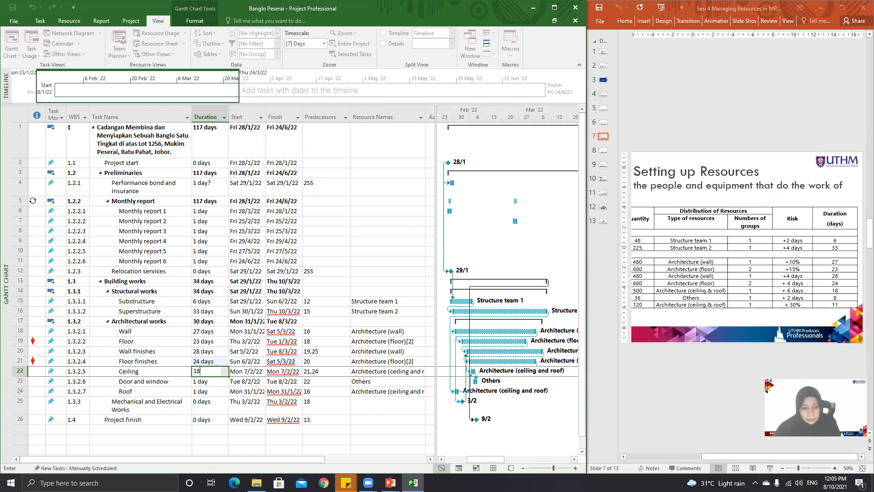
pyautogui.press('Return')
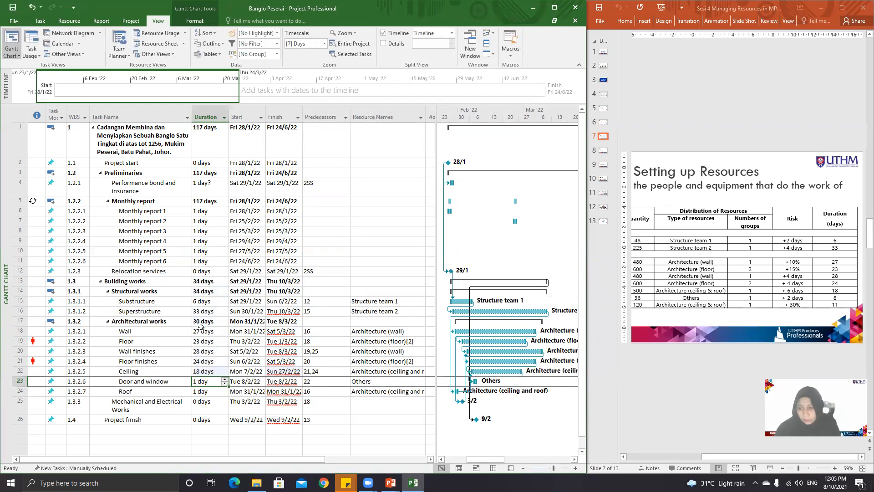
pyautogui.write('8')
pyautogui.press('Return')
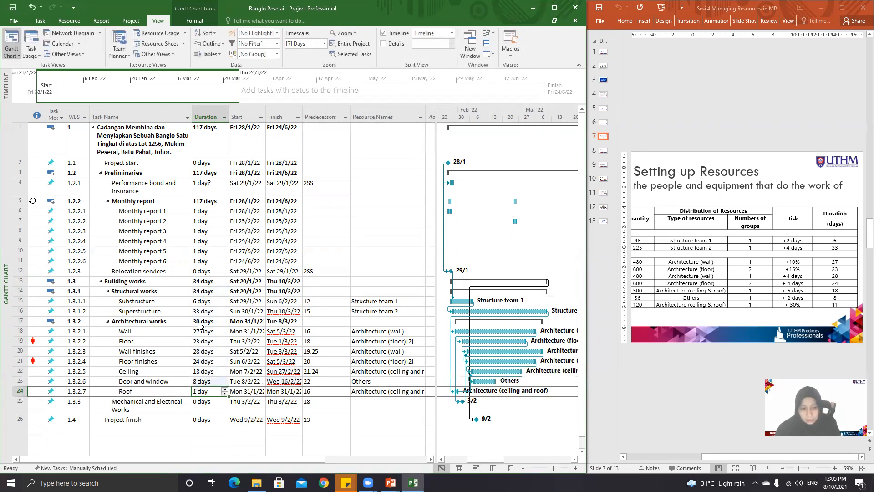
pyautogui.write('11')
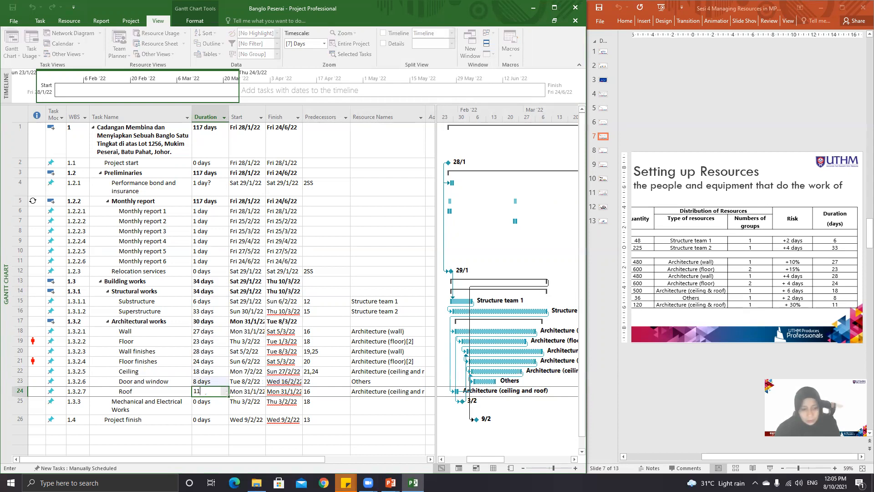
pyautogui.press('Return')
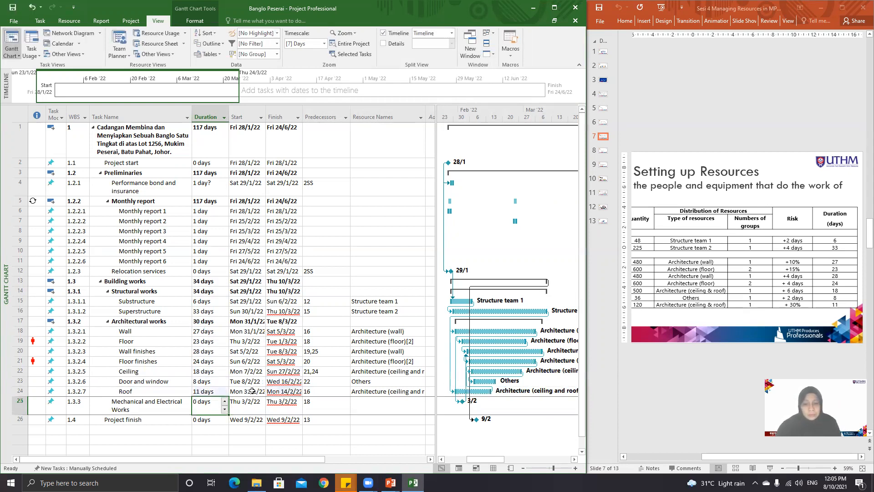
# Save the Banglo Peserai project and check the Substructure task's assigned resource and predecessor.
pyautogui.click(291, 438)
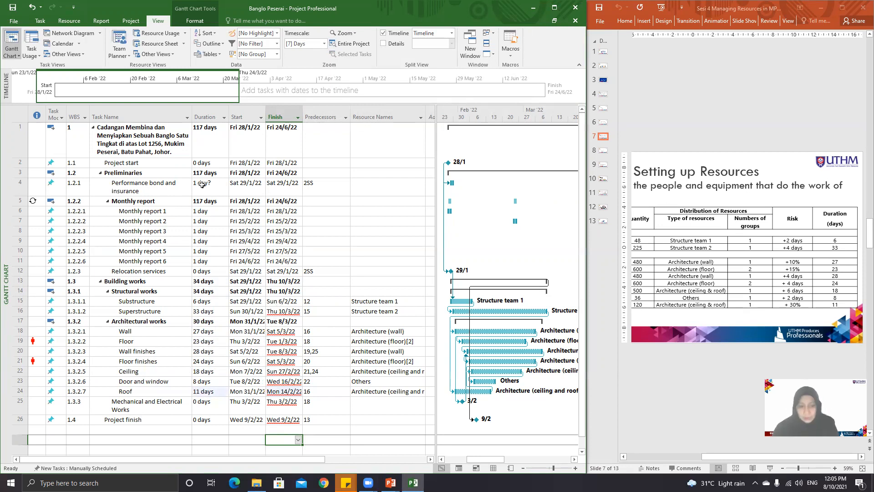
pyautogui.click(17, 7)
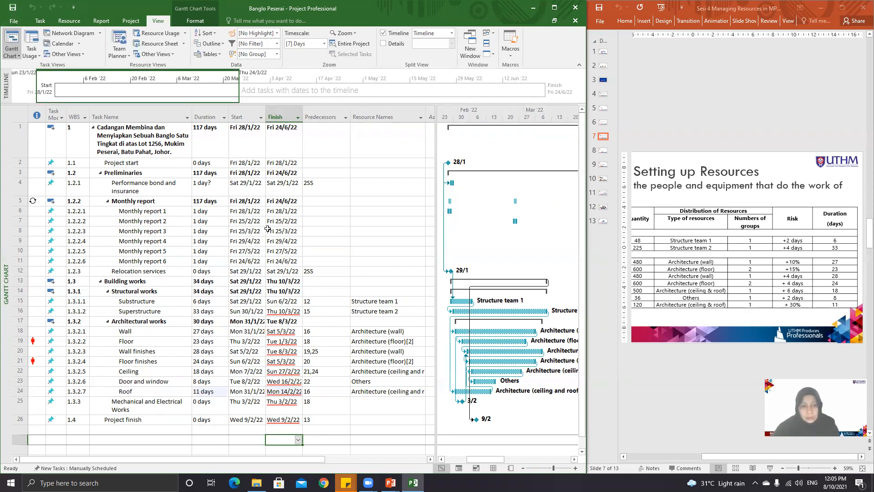
pyautogui.click(391, 301)
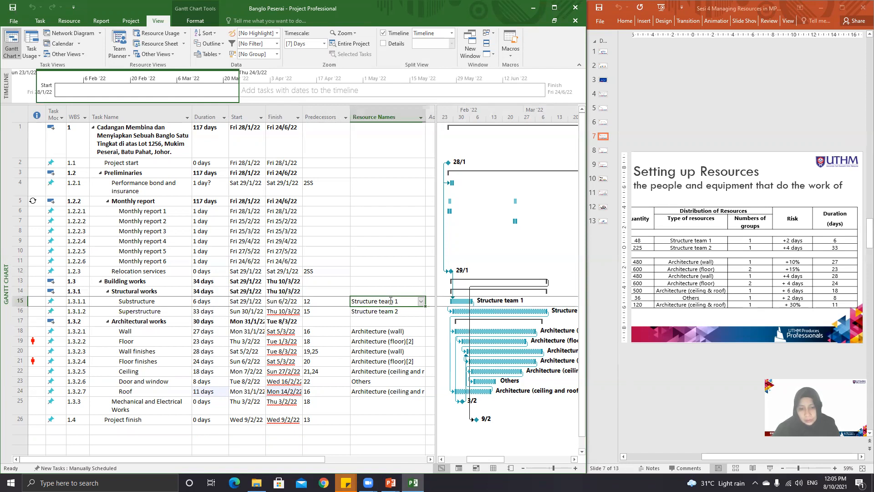
pyautogui.click(324, 303)
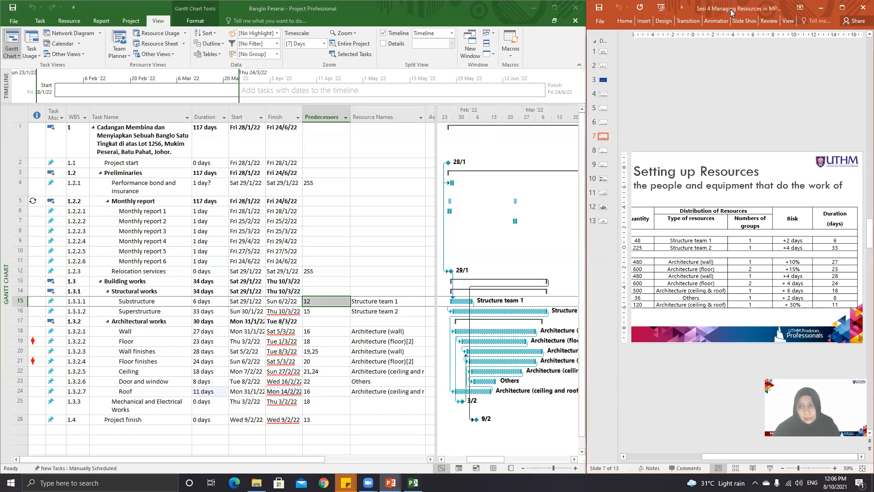
# Switch to the PowerPoint presentation at full size and present slide 8, Critical Path Method (CPM), as a slide show.
pyautogui.moveTo(730, 7); pyautogui.dragTo(678, 7)
pyautogui.click(791, 7)
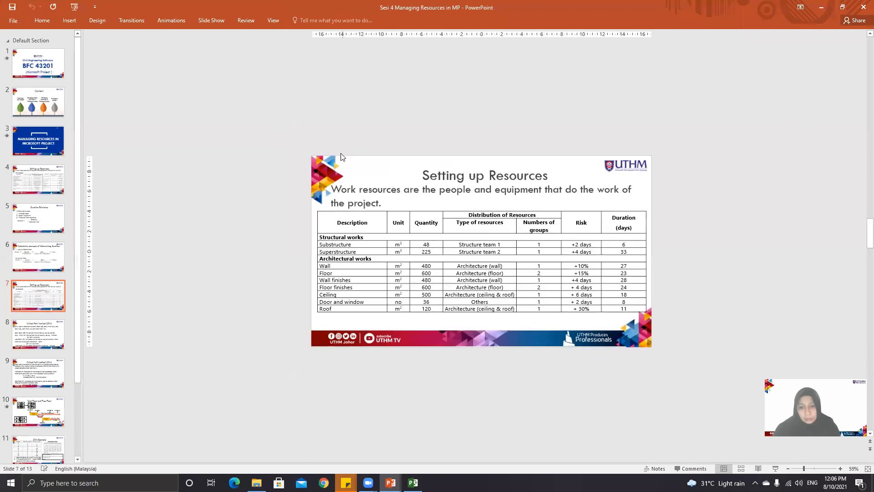
pyautogui.click(33, 336)
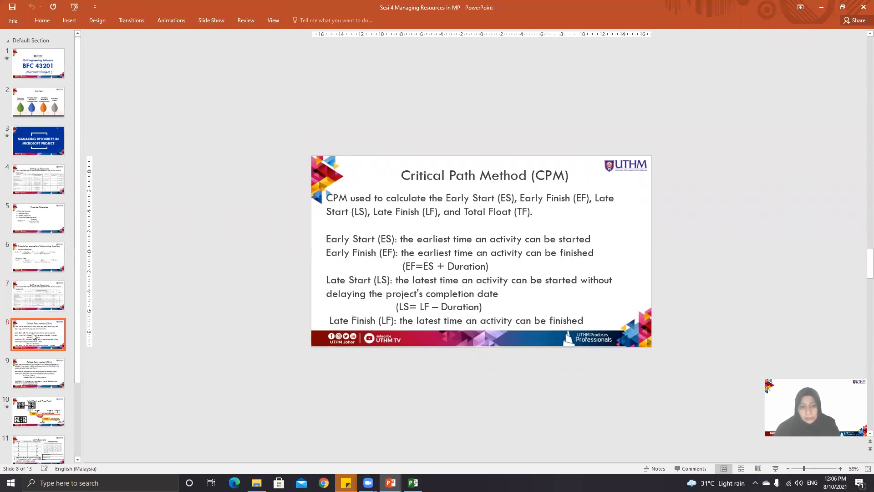
pyautogui.click(776, 469)
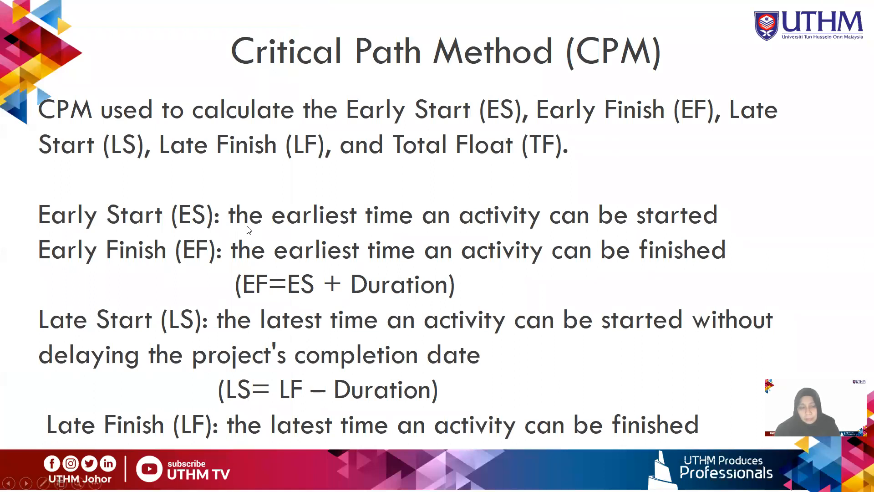
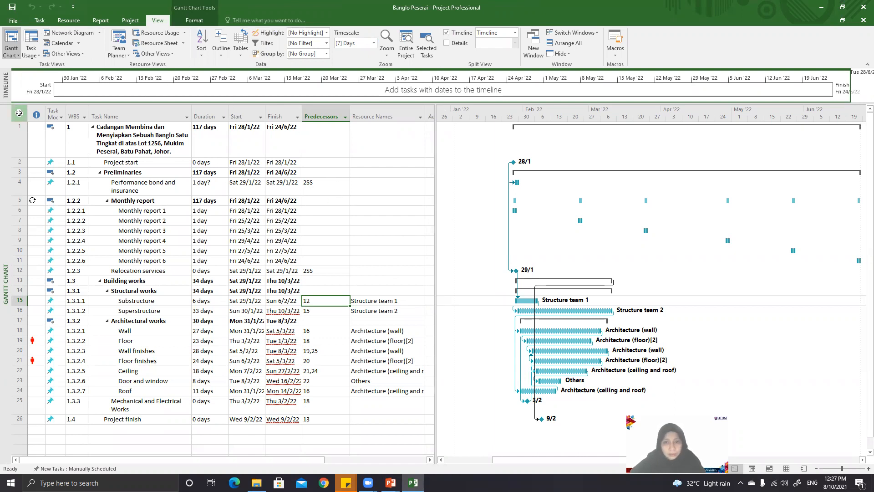
# Widen the Task Mode column and view the scheduling mode choices for the Project start task without changing its mode.
pyautogui.moveTo(64, 116); pyautogui.dragTo(74, 116)
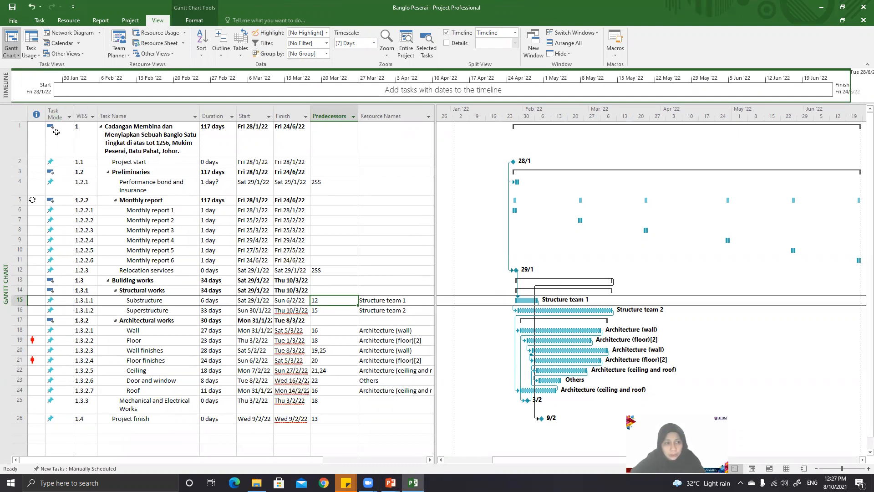
pyautogui.click(65, 162)
pyautogui.click(70, 163)
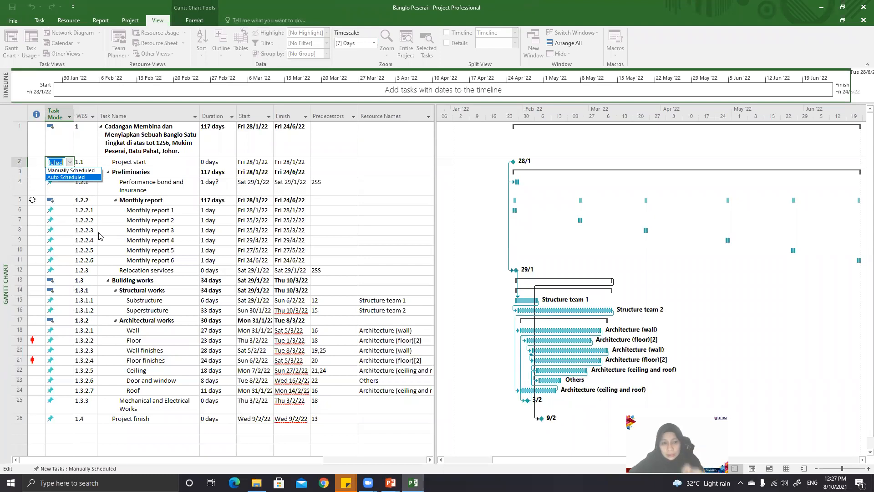
pyautogui.click(39, 225)
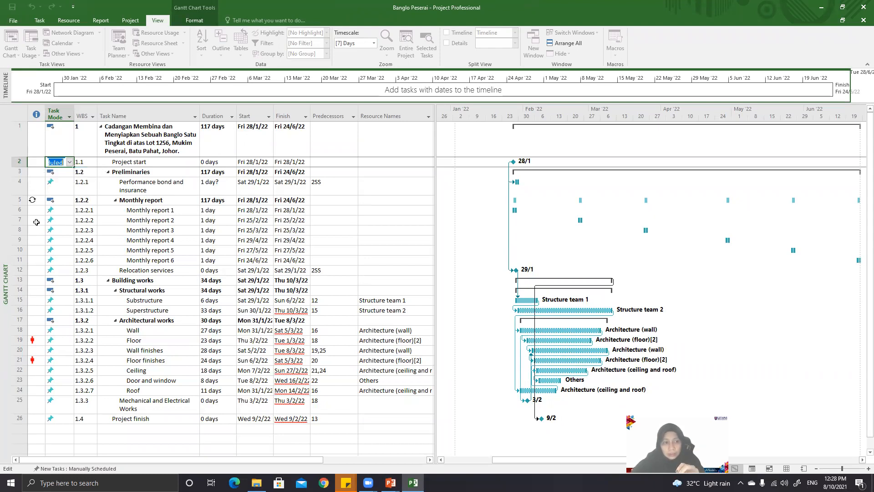
# Select all tasks in the Gantt Chart and set their task mode to Auto Scheduled.
pyautogui.click(15, 136)
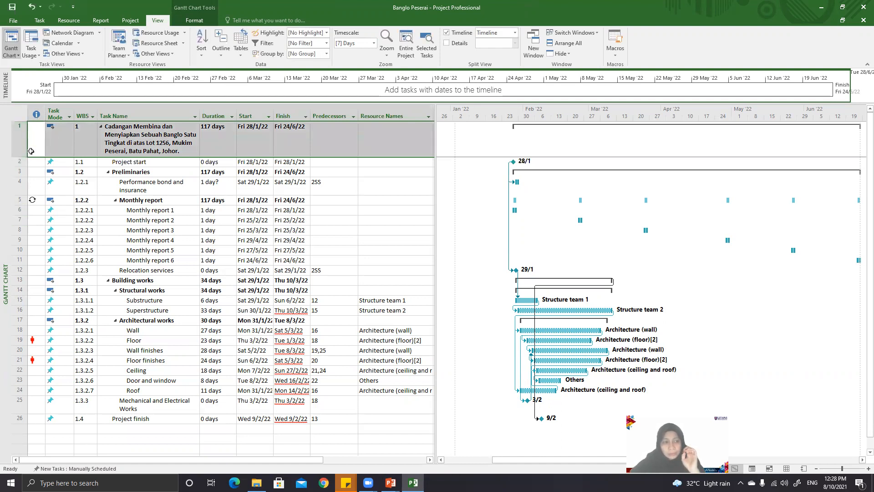
pyautogui.click(18, 115)
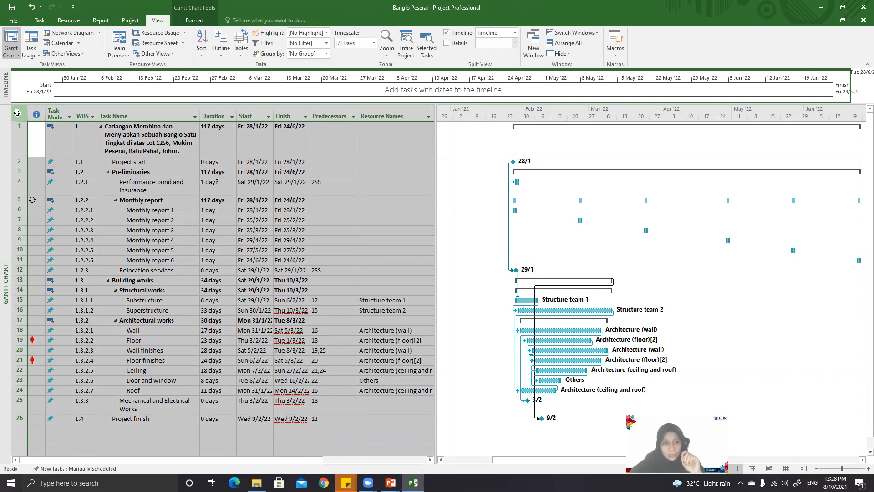
pyautogui.click(40, 21)
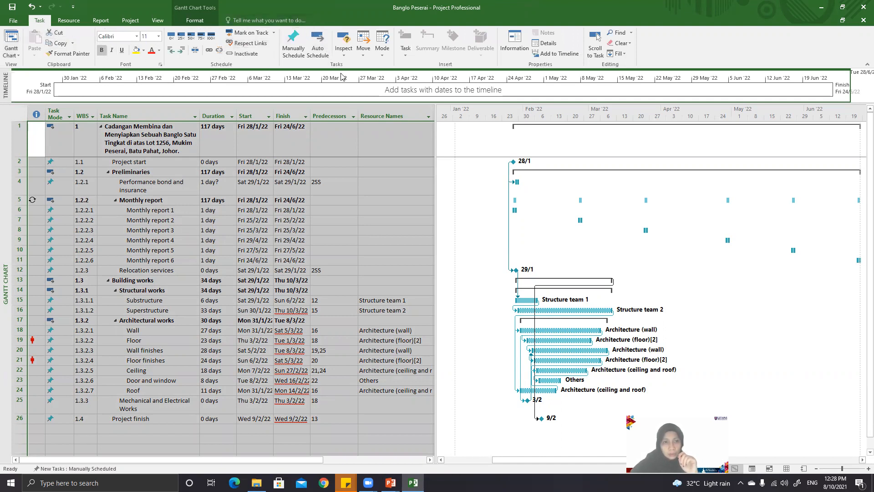
pyautogui.click(318, 50)
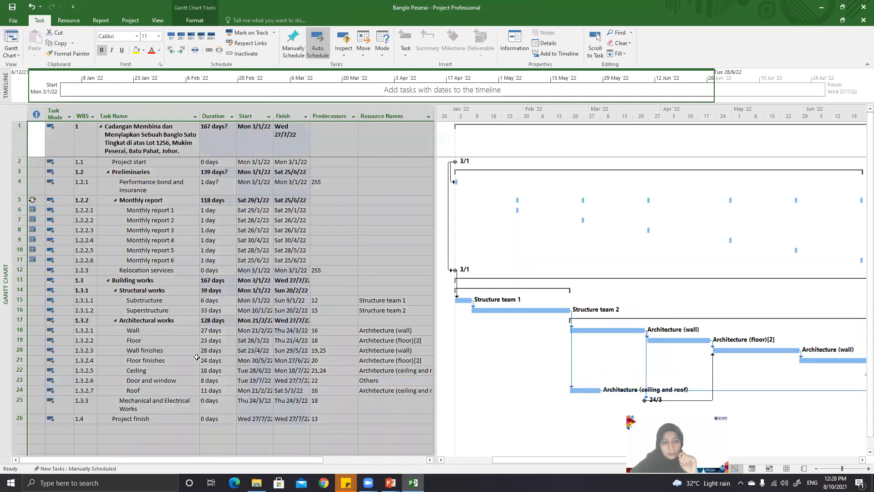
# Enlarge the Gantt bar chart area beside the task table and zoom the timescale to the entire project.
pyautogui.click(259, 428)
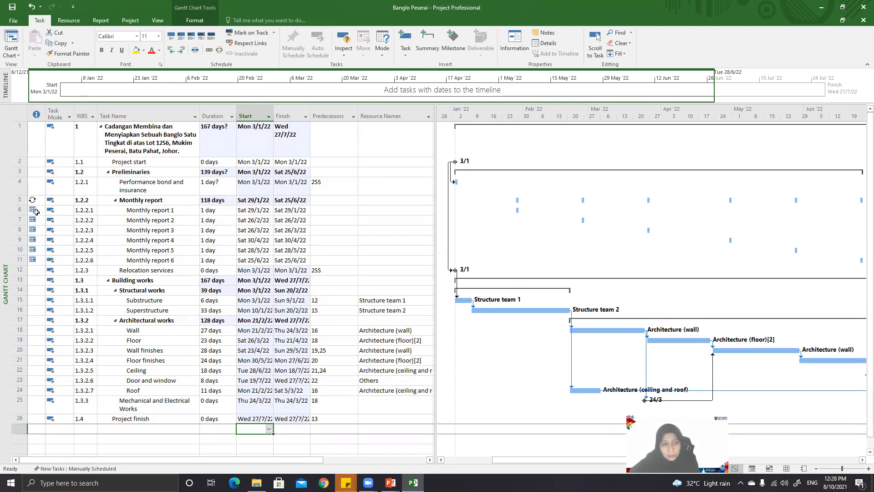
pyautogui.moveTo(36, 211)
pyautogui.moveTo(435, 266); pyautogui.dragTo(362, 266)
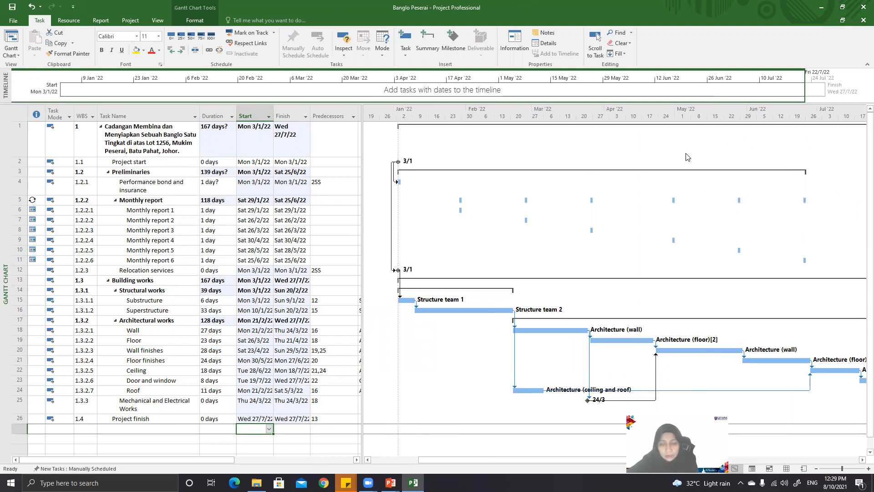
pyautogui.rightClick(551, 112)
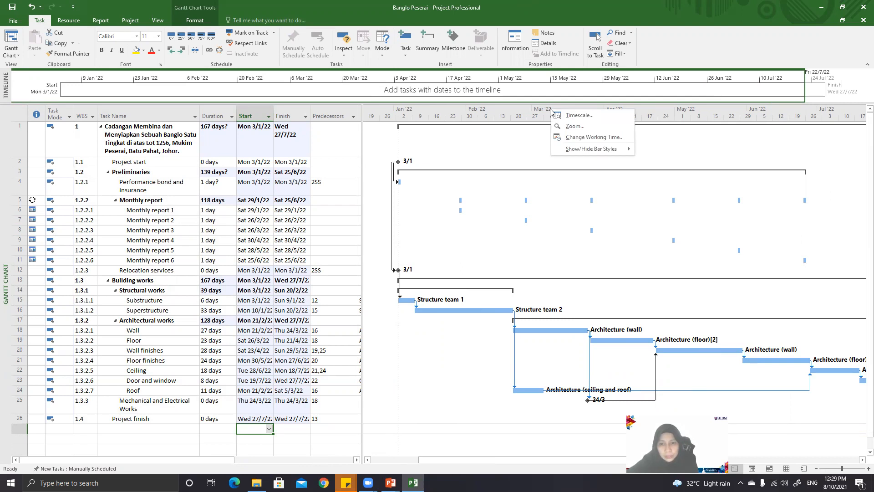
pyautogui.click(569, 127)
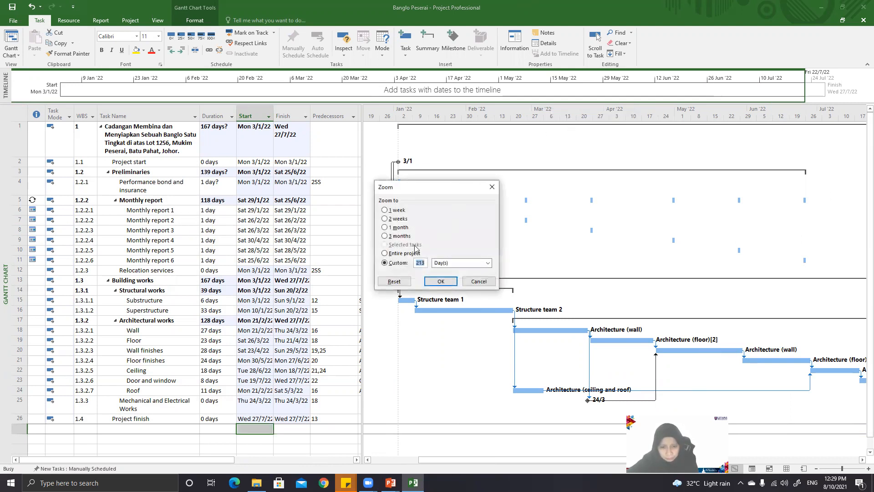
pyautogui.click(407, 254)
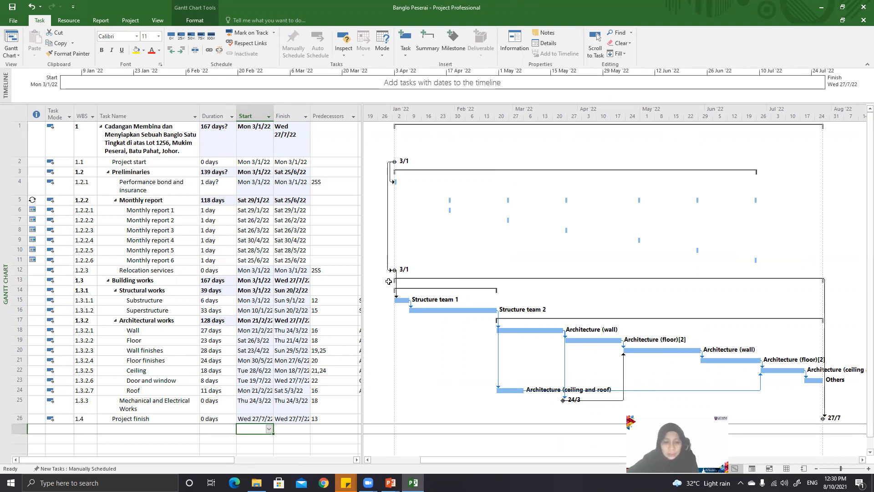
# Set the deadline of the Project finish task to Sat 2/7/22 in its advanced task information.
pyautogui.click(144, 440)
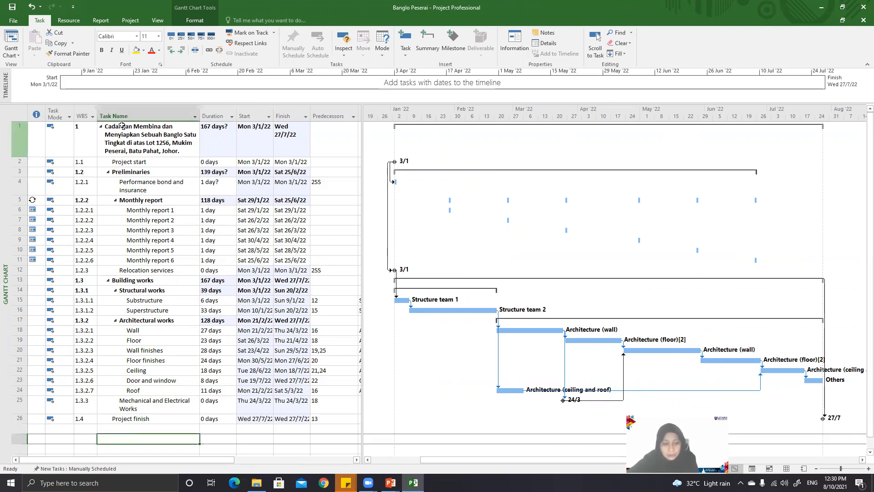
pyautogui.click(175, 419)
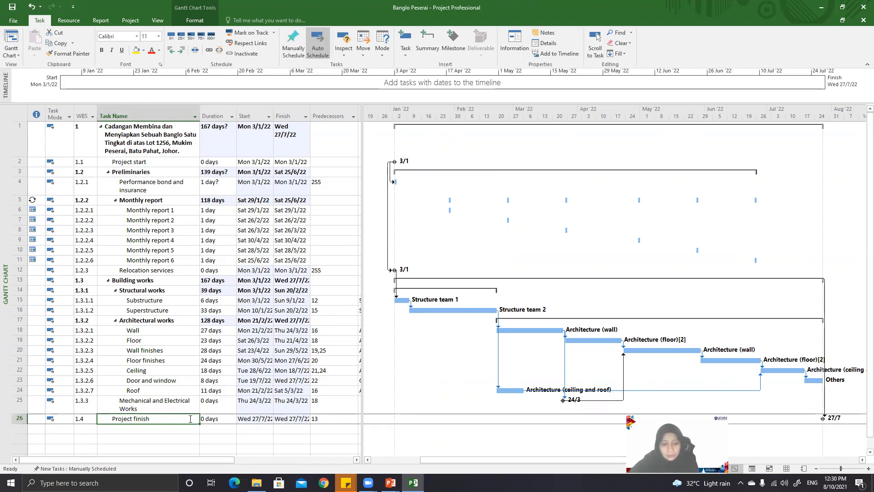
pyautogui.rightClick(191, 418)
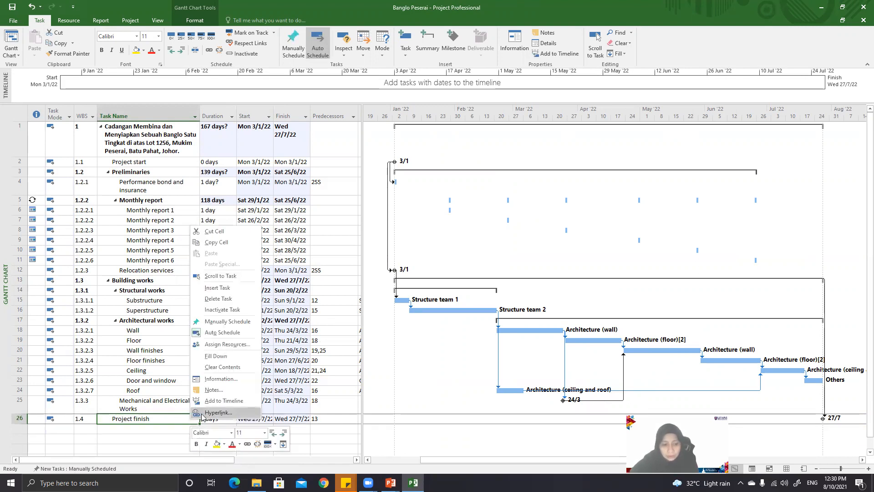
pyautogui.click(221, 379)
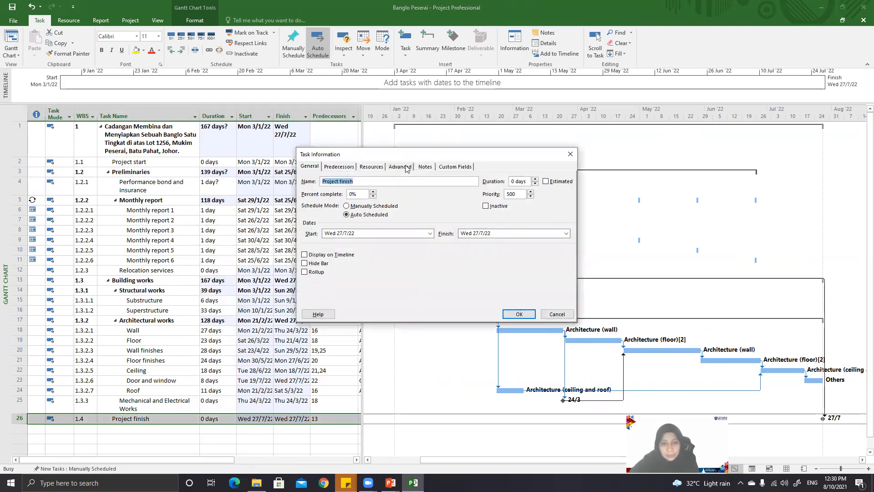
pyautogui.click(407, 167)
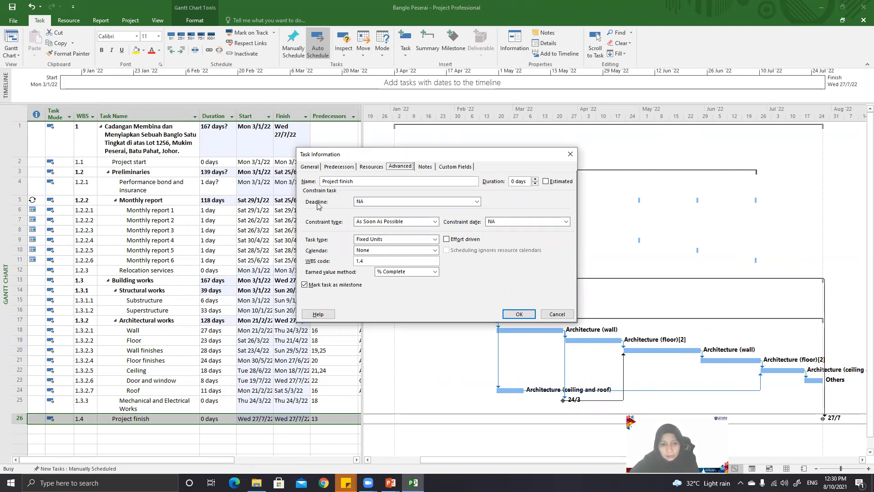
pyautogui.click(476, 201)
pyautogui.click(476, 212)
pyautogui.click(477, 213)
pyautogui.click(476, 213)
pyautogui.click(477, 212)
pyautogui.click(476, 212)
pyautogui.click(476, 212)
pyautogui.click(477, 212)
pyautogui.click(476, 212)
pyautogui.click(476, 212)
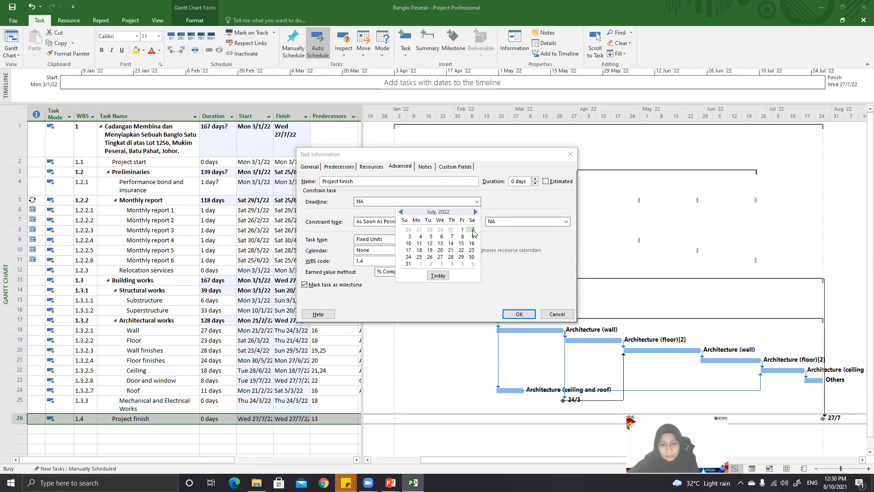
pyautogui.click(473, 231)
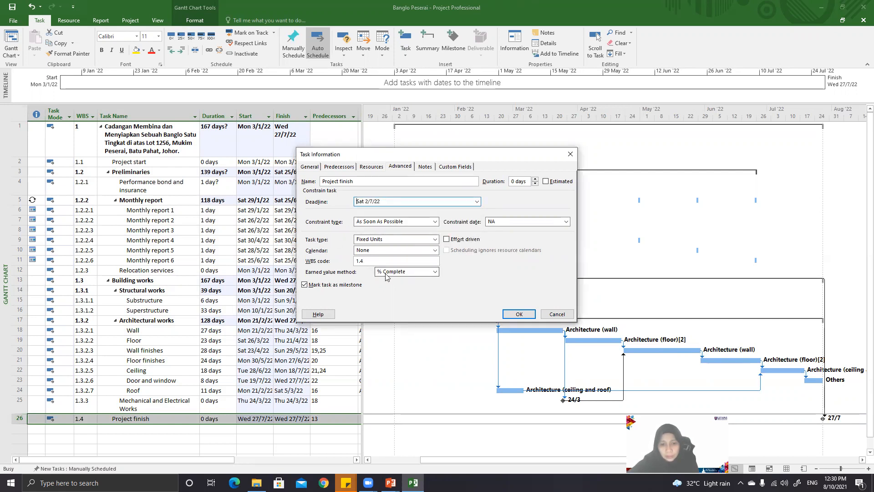
pyautogui.click(514, 315)
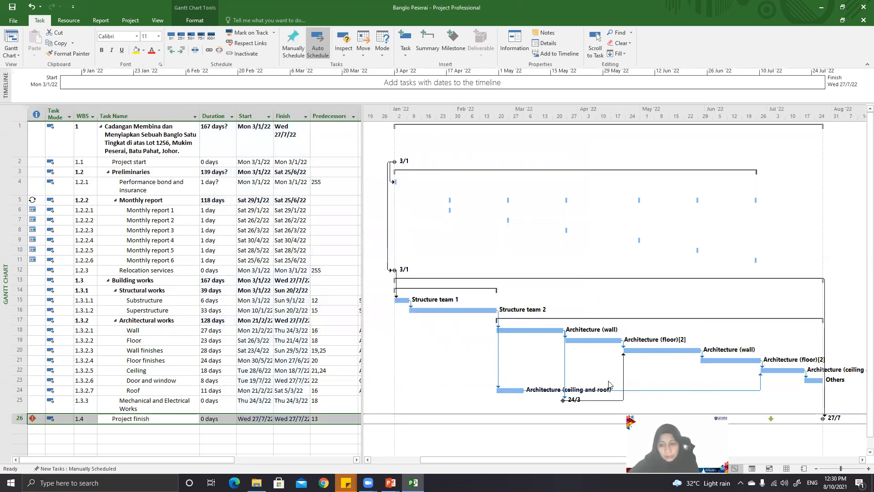
# Read the deadline indicator of the Project finish task.
pyautogui.moveTo(665, 413); pyautogui.dragTo(797, 35)
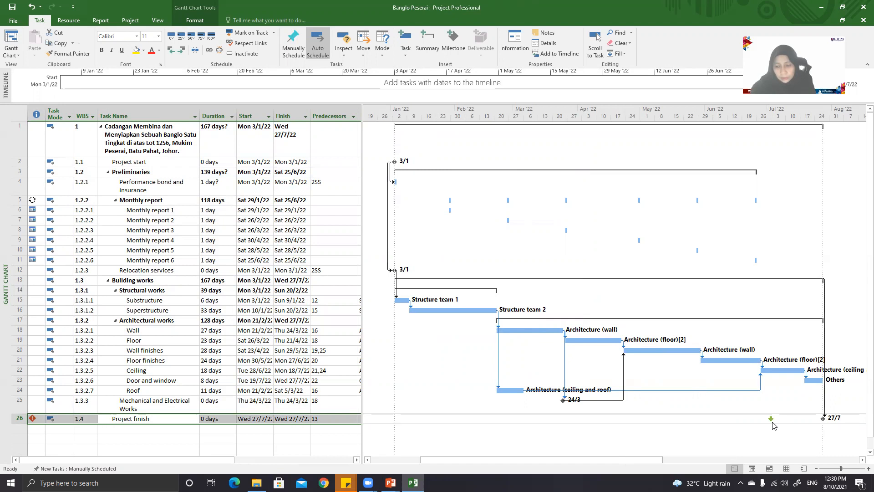
pyautogui.click(187, 438)
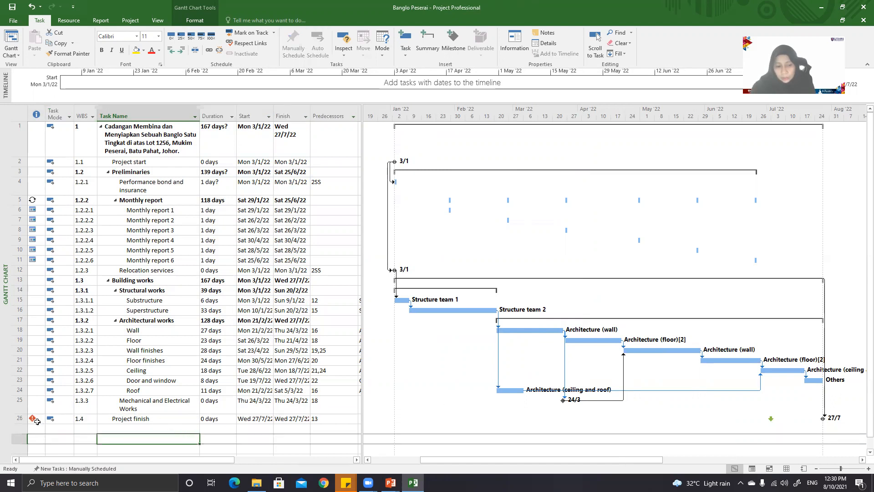
pyautogui.moveTo(35, 420)
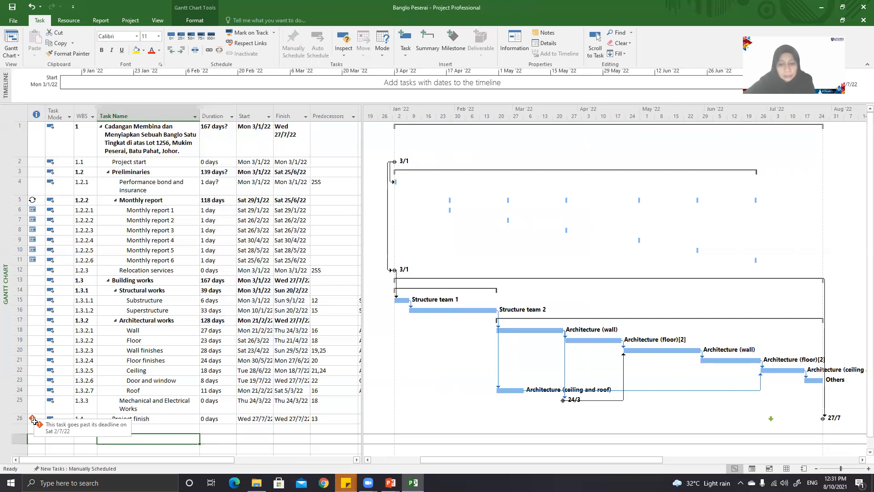
# Turn on the Critical Tasks bar style to highlight the critical path in the Gantt Chart.
pyautogui.click(185, 19)
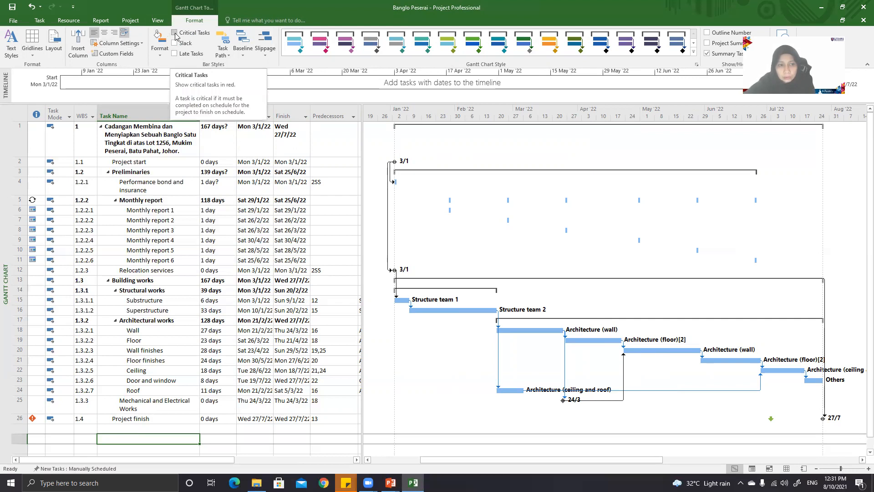
pyautogui.click(175, 34)
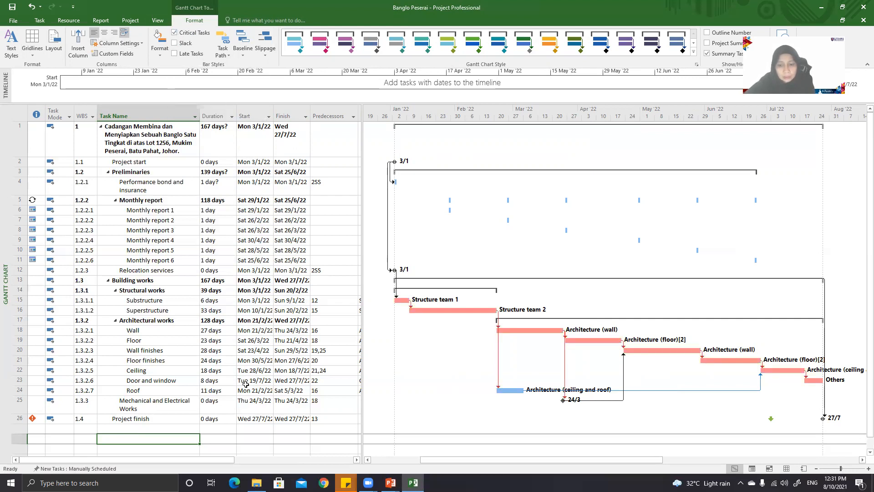
pyautogui.click(299, 432)
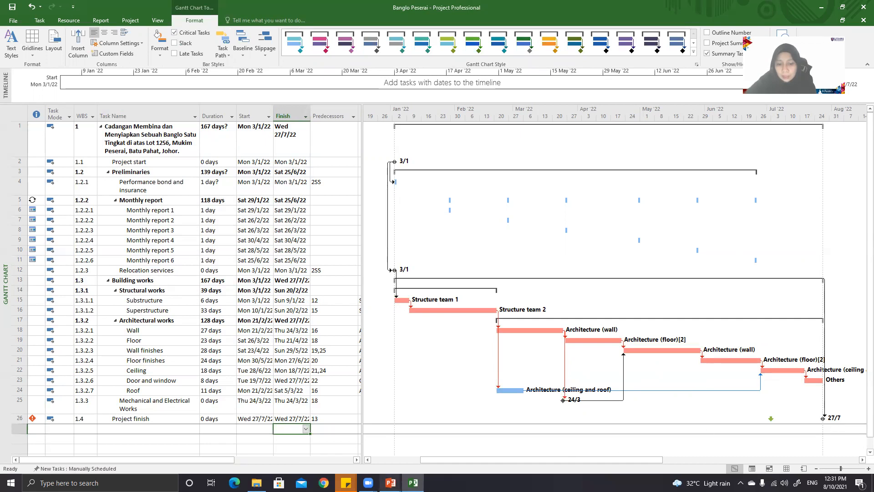
# Switch to the PowerPoint presentation and review the resource distribution, risk and duration table on slide 7, Setting up Resources.
pyautogui.moveTo(391, 483)
pyautogui.click(365, 452)
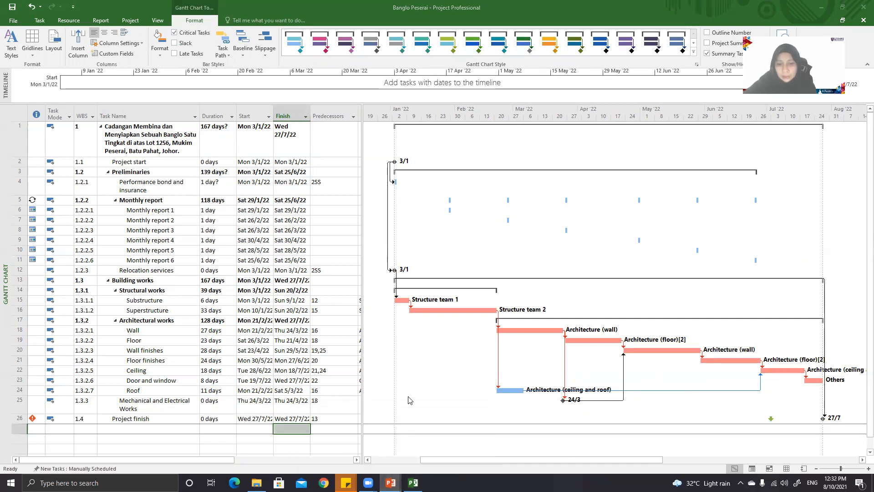
pyautogui.scroll(5, 359, 356)
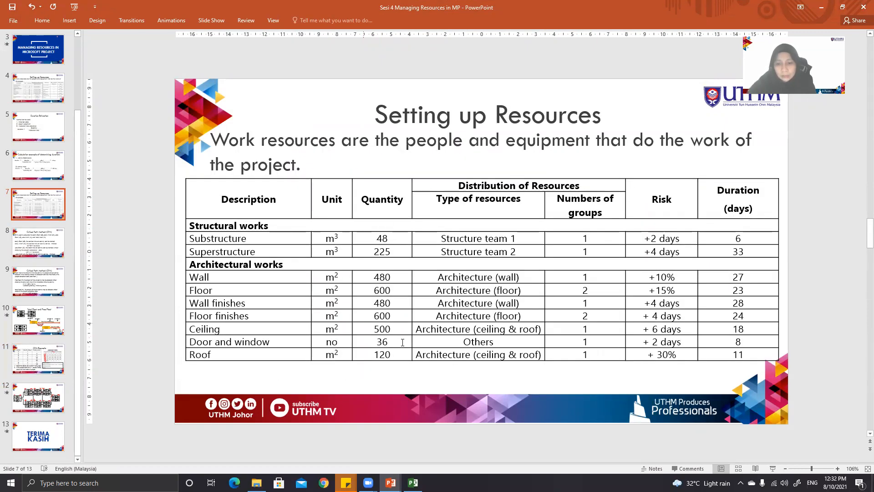
# Return to Microsoft Project and check the durations of the Project start, Mechanical and Electrical Works, and Project finish tasks.
pyautogui.click(413, 482)
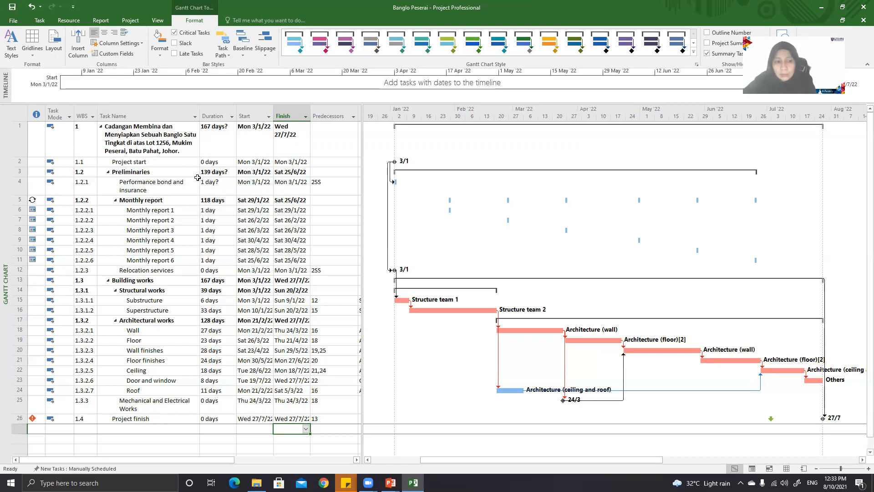
pyautogui.click(218, 162)
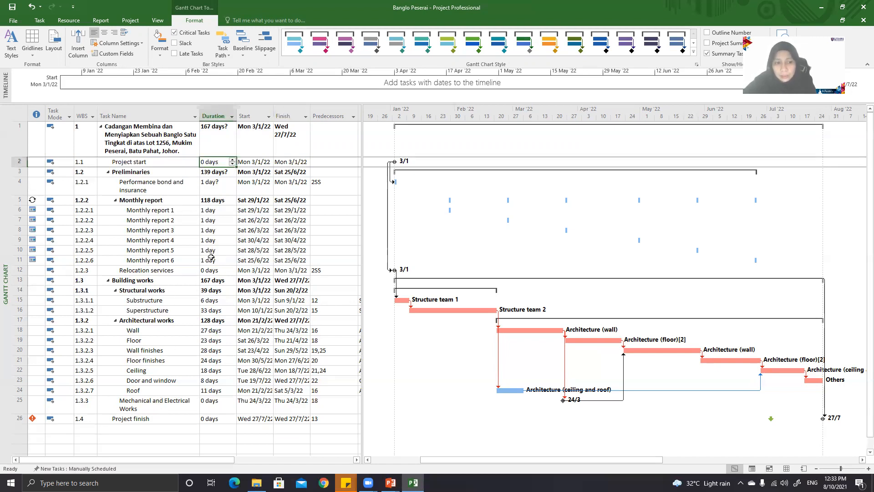
pyautogui.click(209, 403)
pyautogui.click(208, 418)
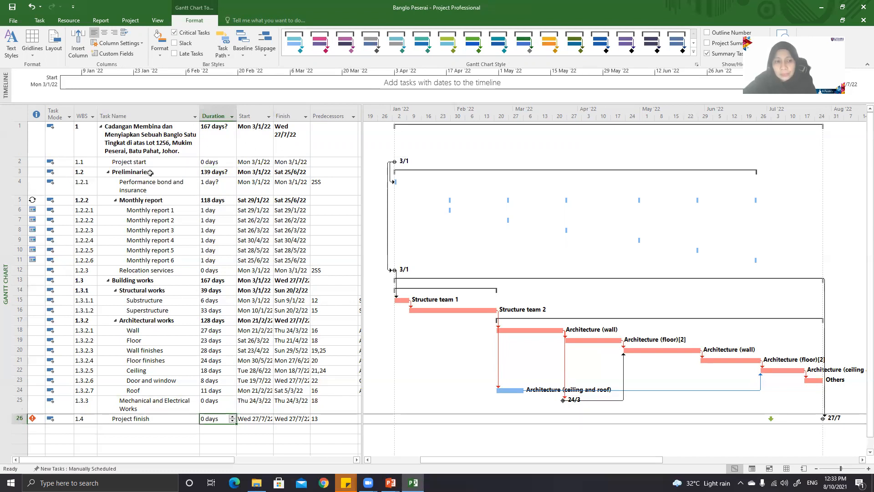